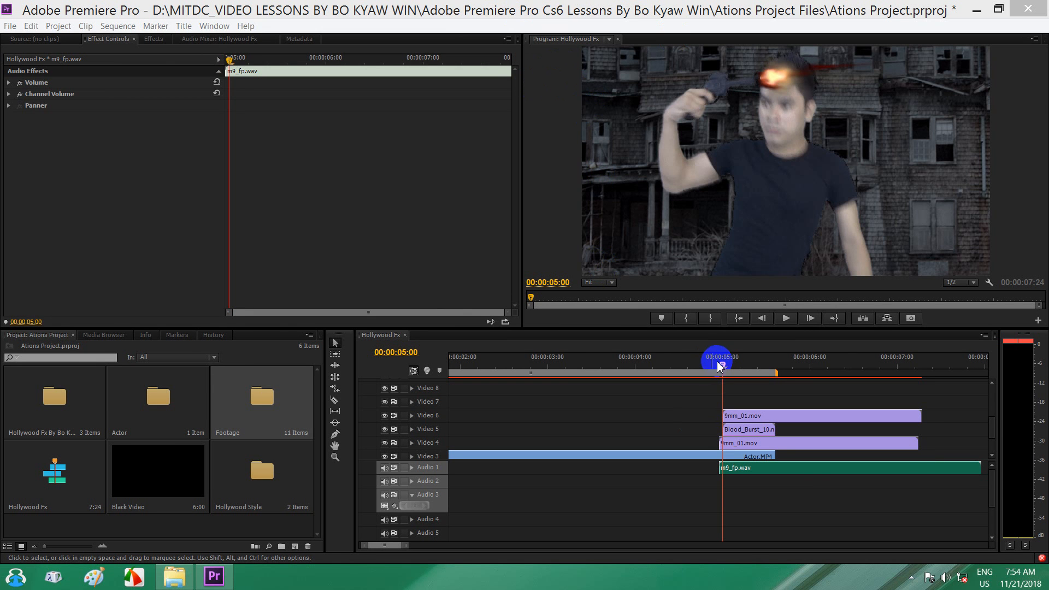
Step: Place Blood_Burst_06.mov from the Footage bin on Video 7, starting at 00:00:05:00
left_click_drag(724, 370, 725, 370)
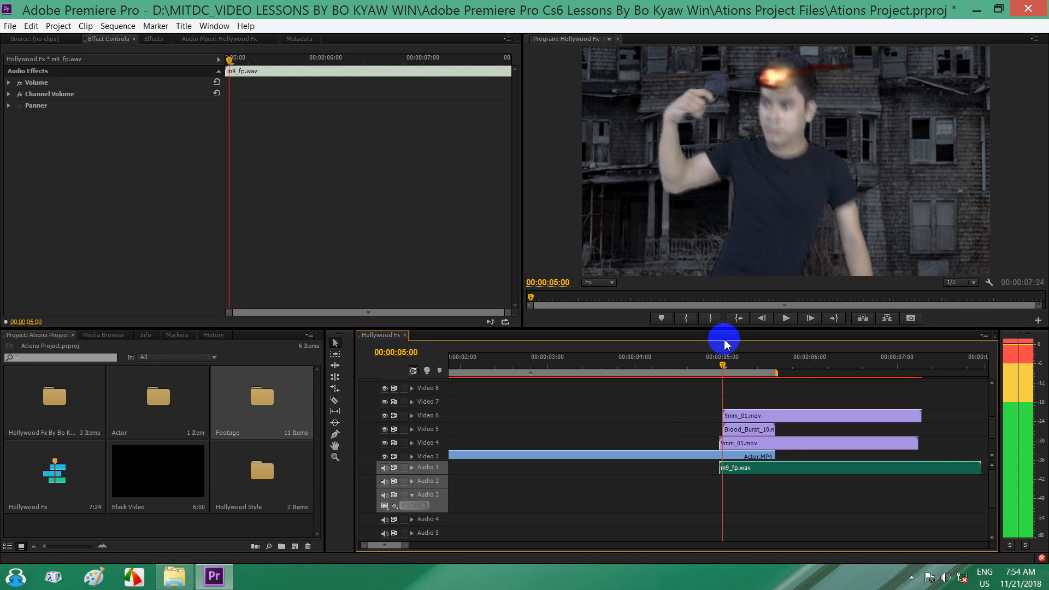
double_click(264, 400)
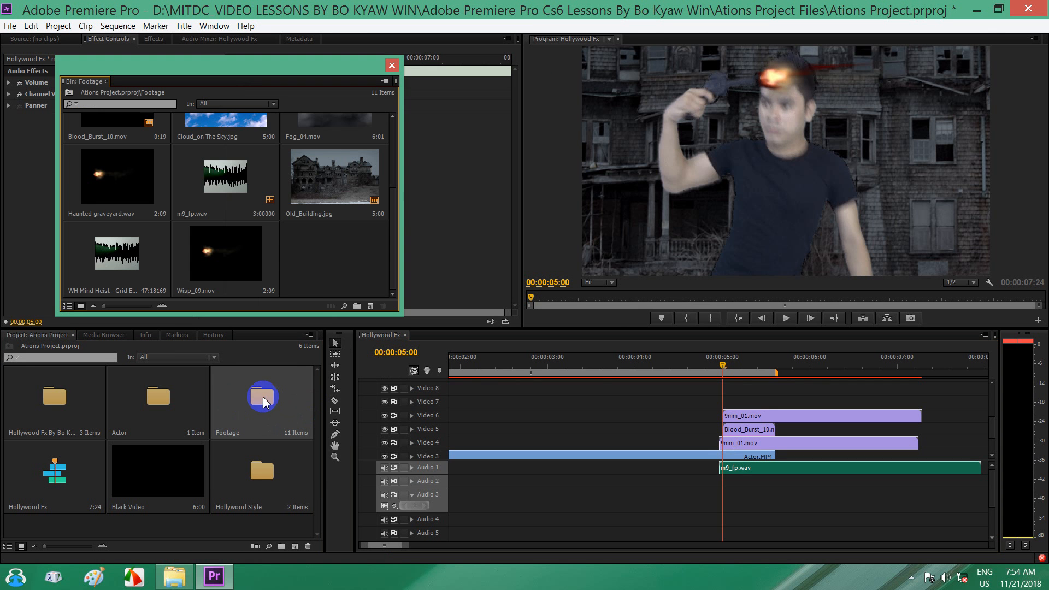
left_click_drag(394, 220, 405, 145)
left_click(332, 155)
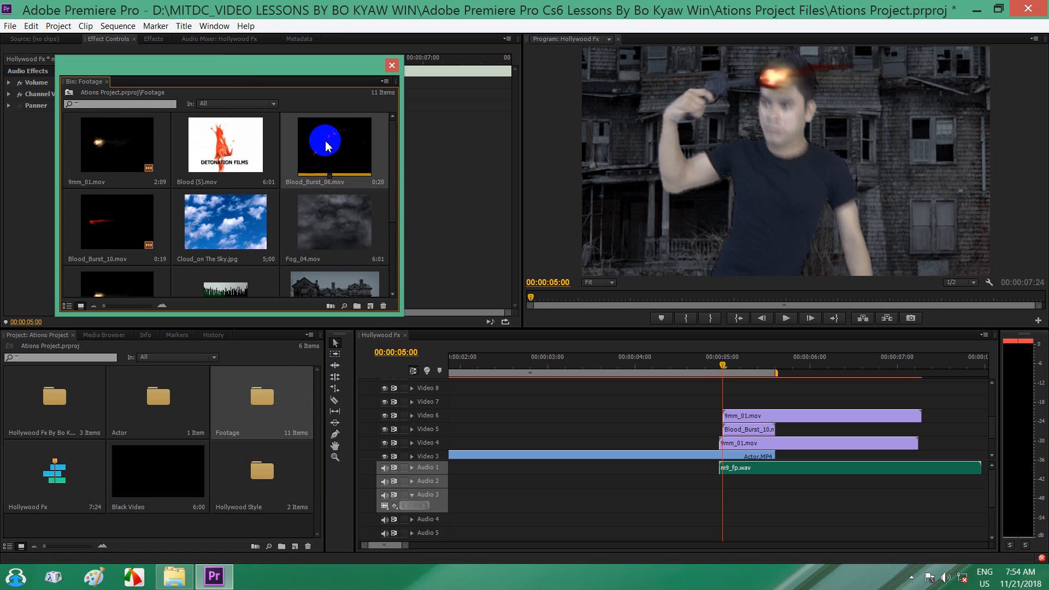
left_click_drag(326, 143, 726, 402)
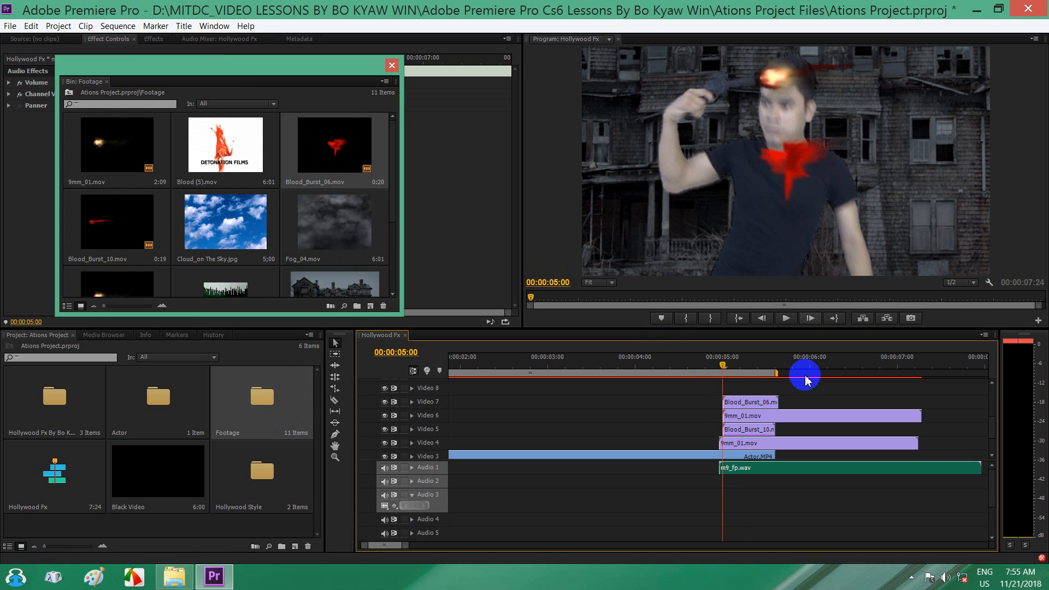
Step: Copy the S_Clouds effect from the Blood_Burst_10.mov clip to the Blood_Burst_06.mov clip and compare the image with the effect off and on
left_click(749, 405)
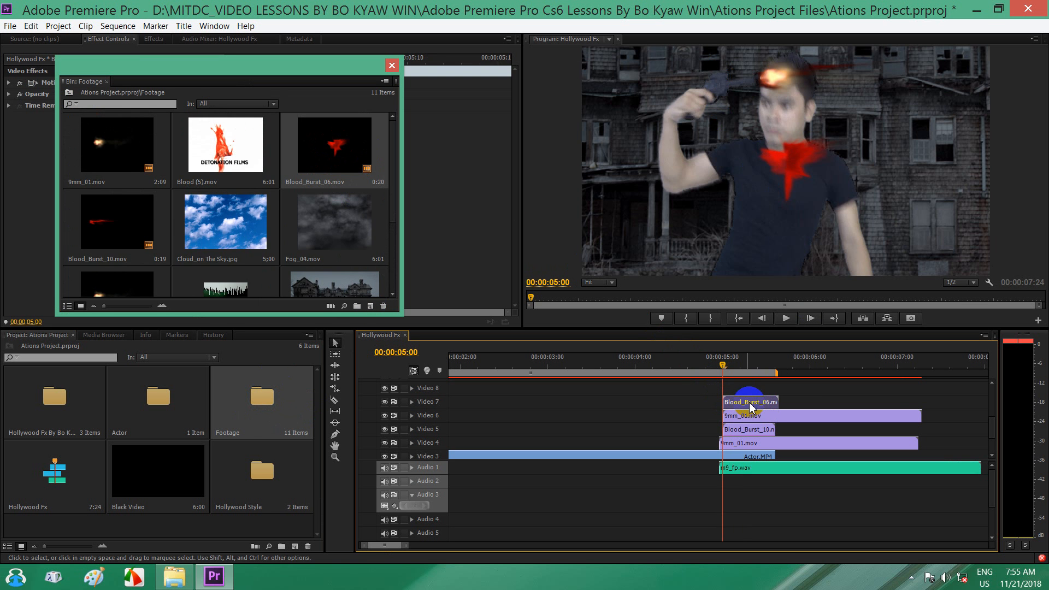
left_click(743, 430)
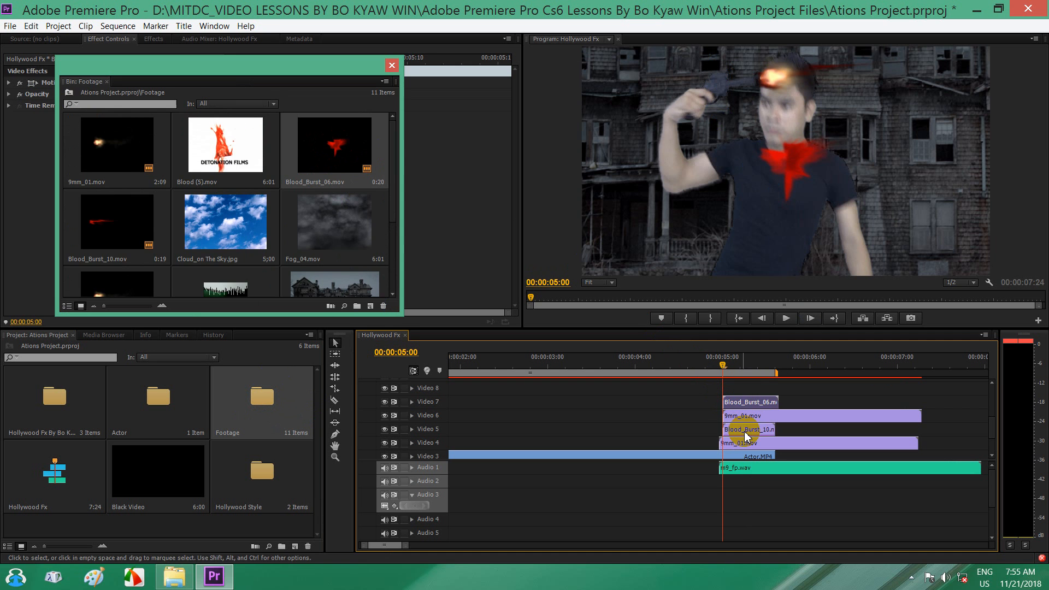
left_click(387, 65)
left_click(61, 118)
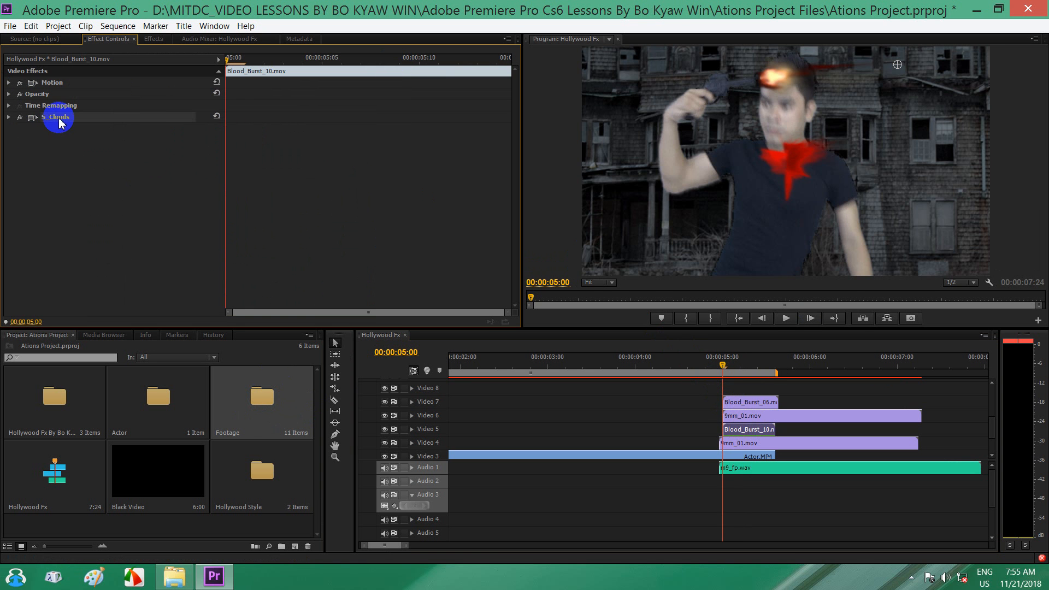
left_click(31, 26)
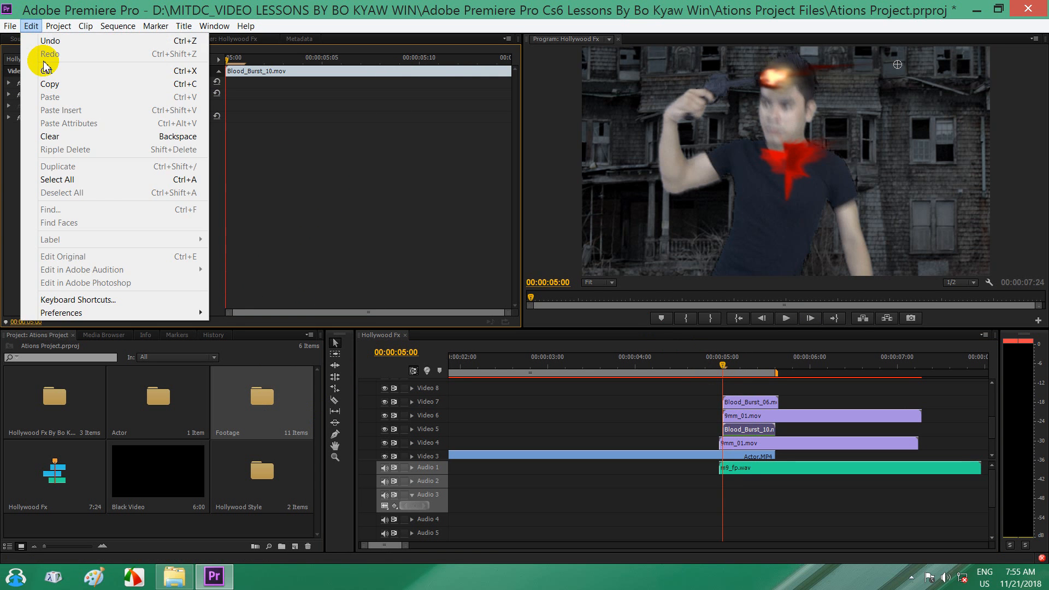
left_click(47, 87)
left_click(759, 405)
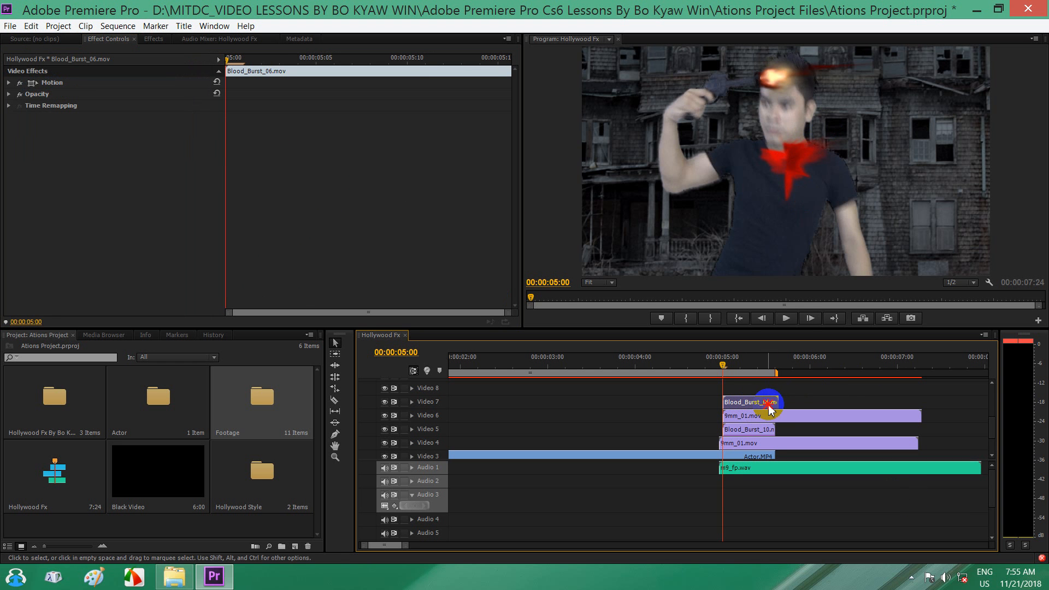
left_click(31, 27)
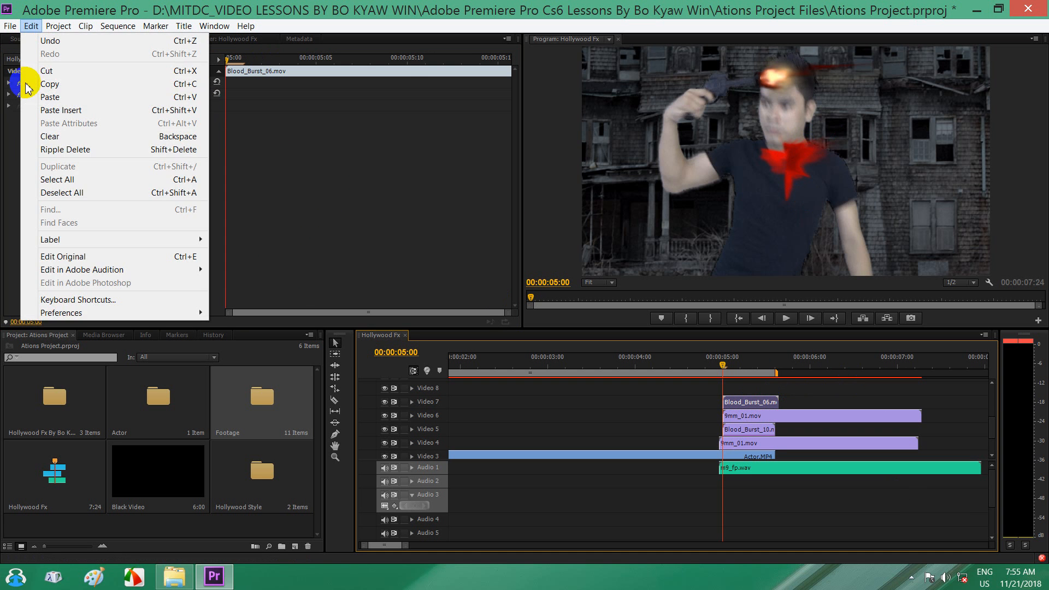
left_click(48, 97)
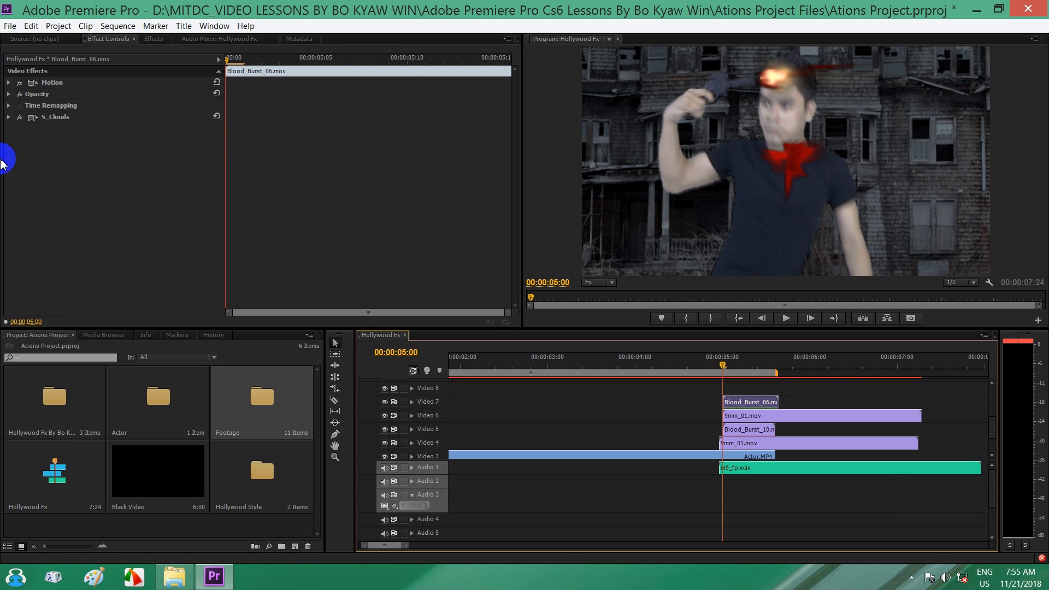
left_click(16, 118)
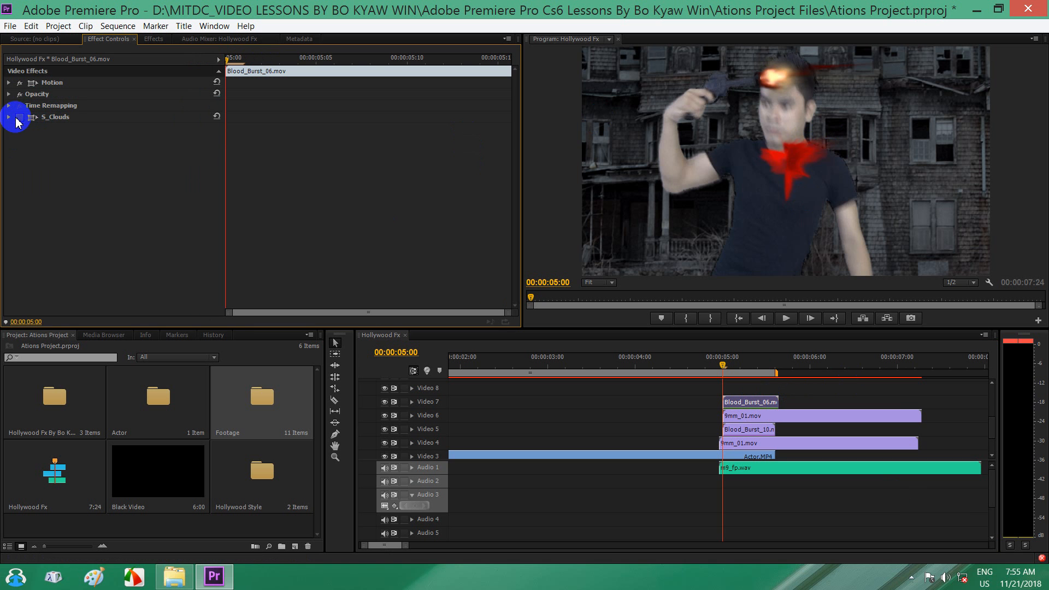
left_click(16, 117)
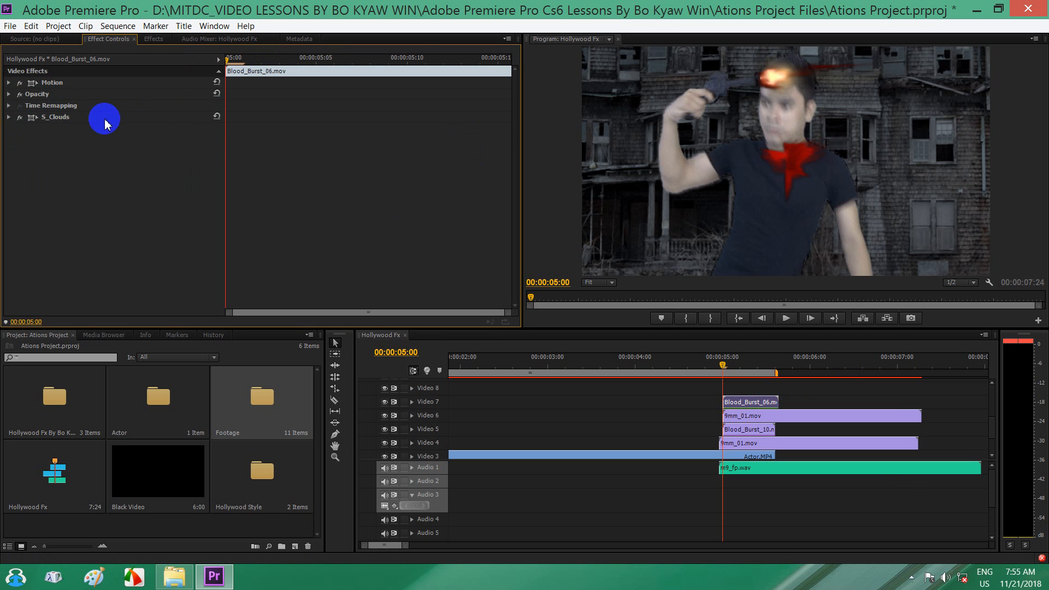
Step: Move the Blood_Burst_06.mov image up onto the actor's head and set its S_Clouds Octaves to 10
left_click(797, 154)
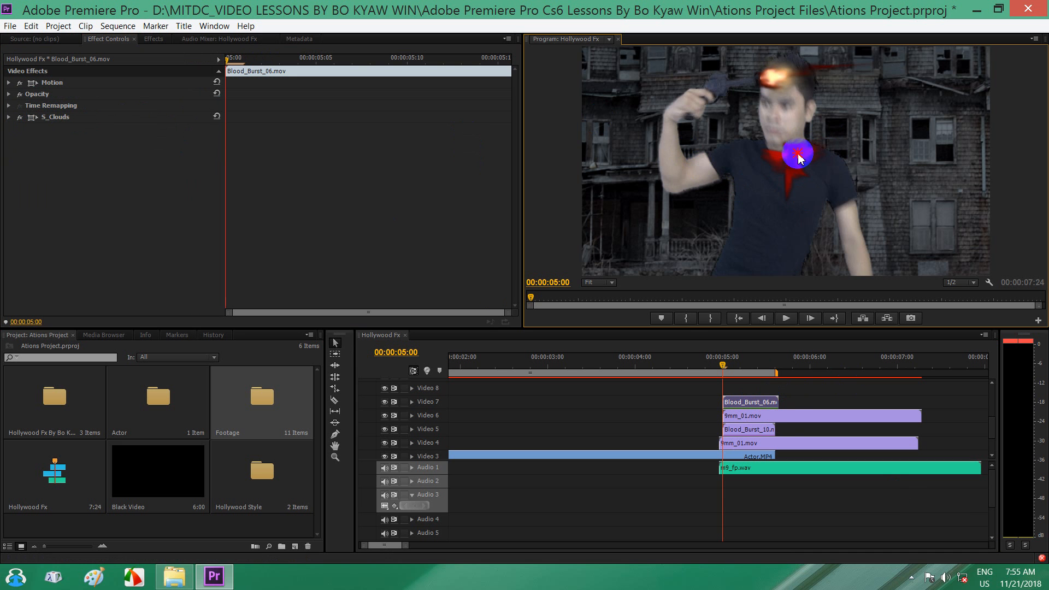
left_click(762, 403)
left_click(49, 83)
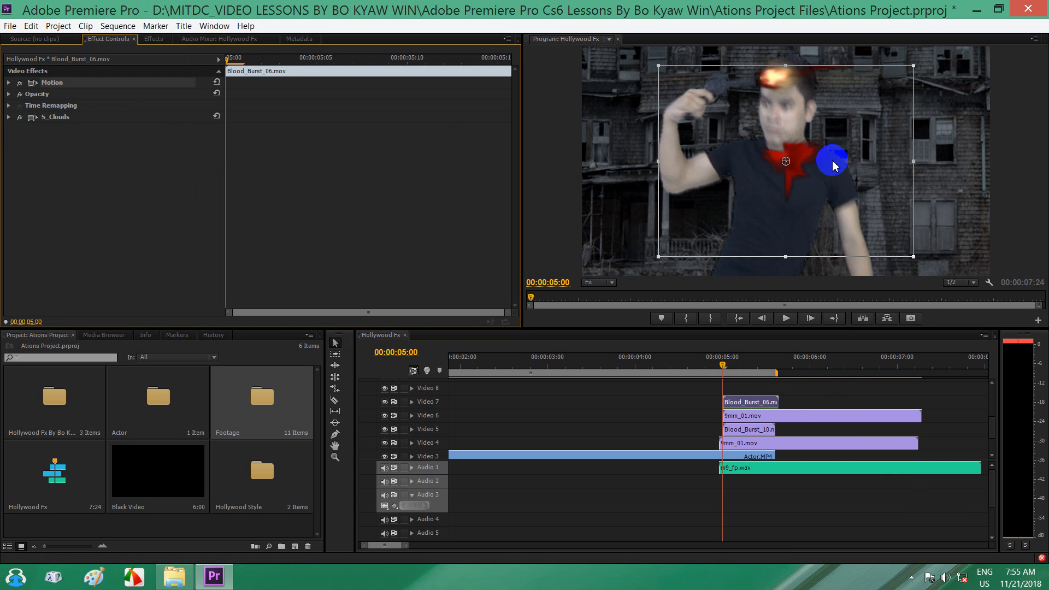
left_click_drag(787, 163, 786, 72)
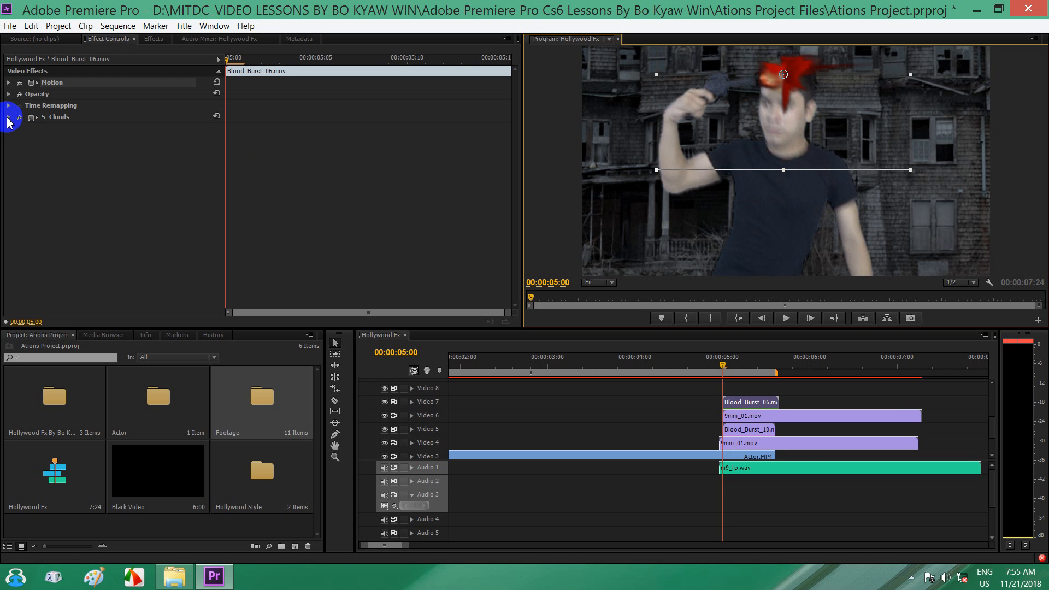
left_click(8, 118)
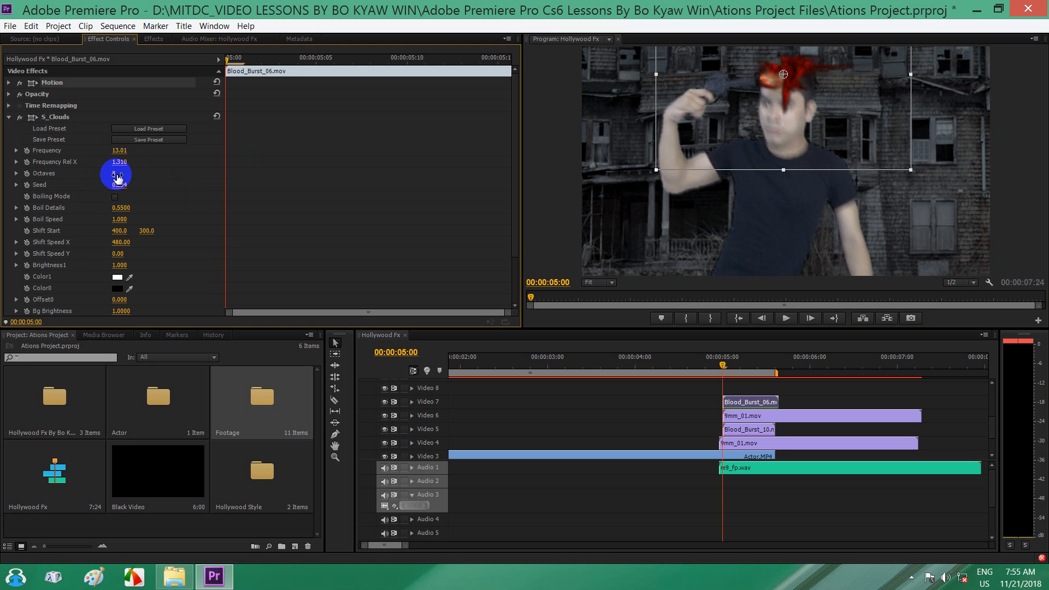
left_click_drag(113, 174, 124, 174)
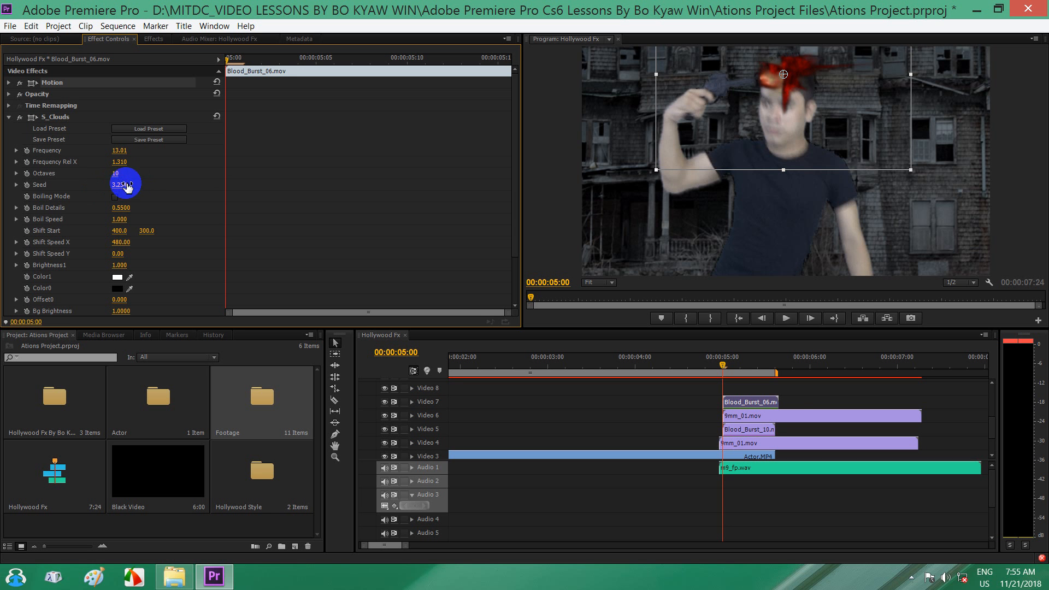
Step: Play the sequence from 00:00:03:11 to review the gunshot and blood burst, and return the playhead to 00:00:05:00
left_click(727, 364)
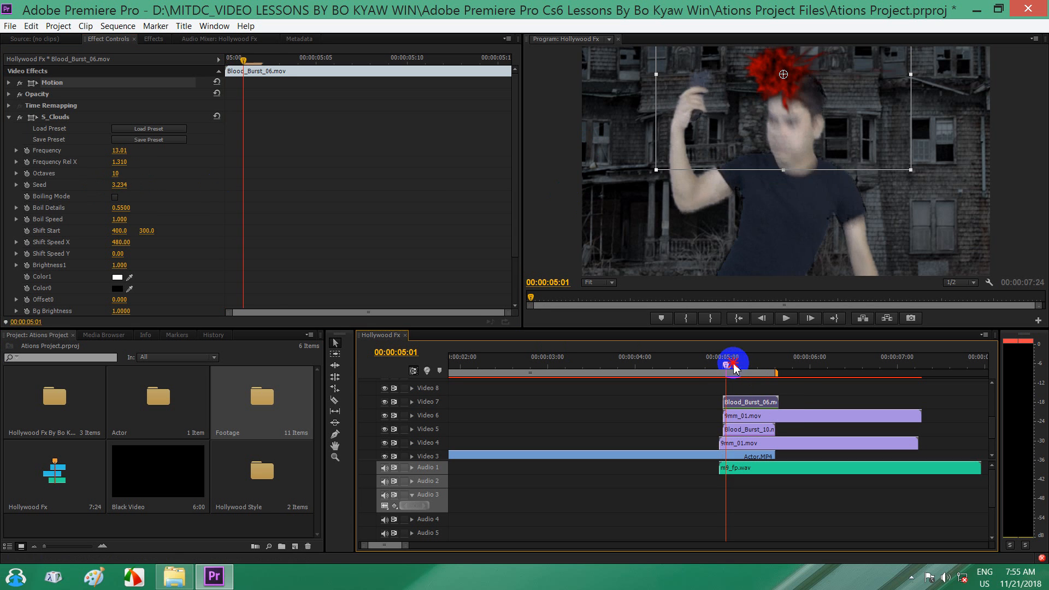
left_click_drag(732, 366, 588, 364)
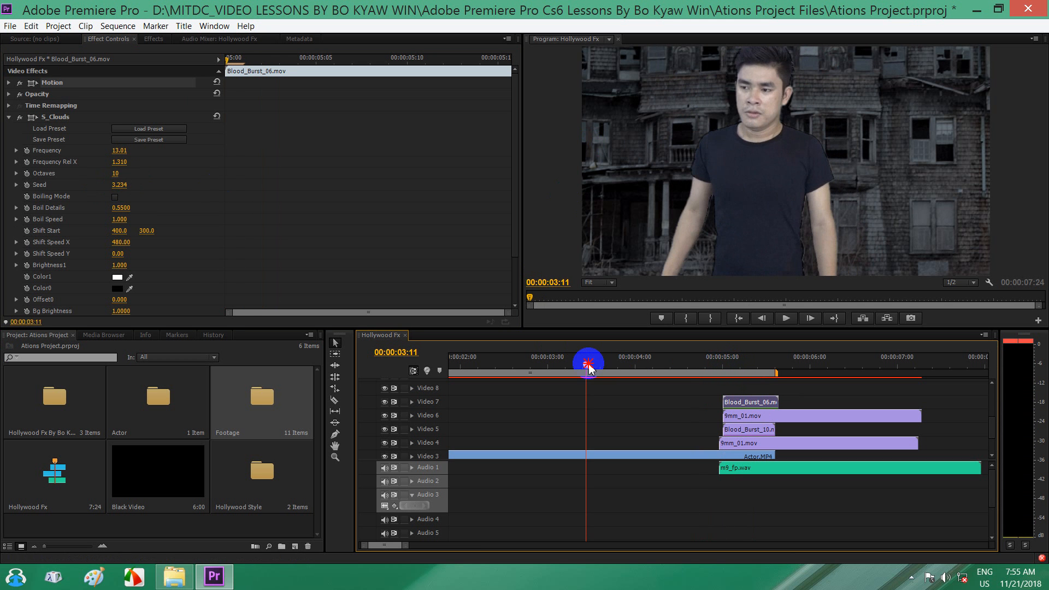
key("space")
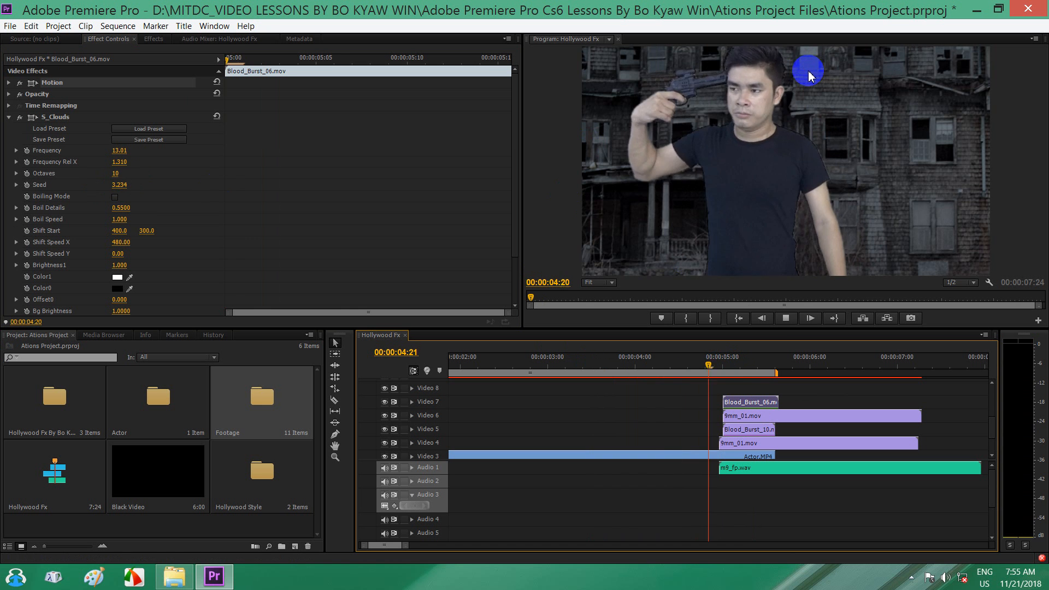
left_click(799, 365)
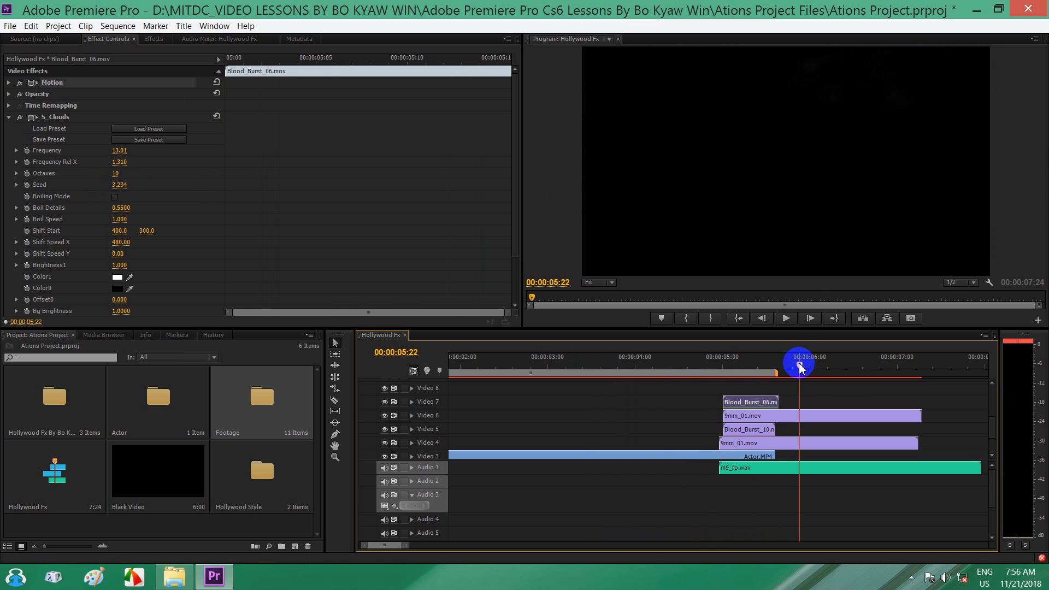
left_click_drag(799, 365, 723, 368)
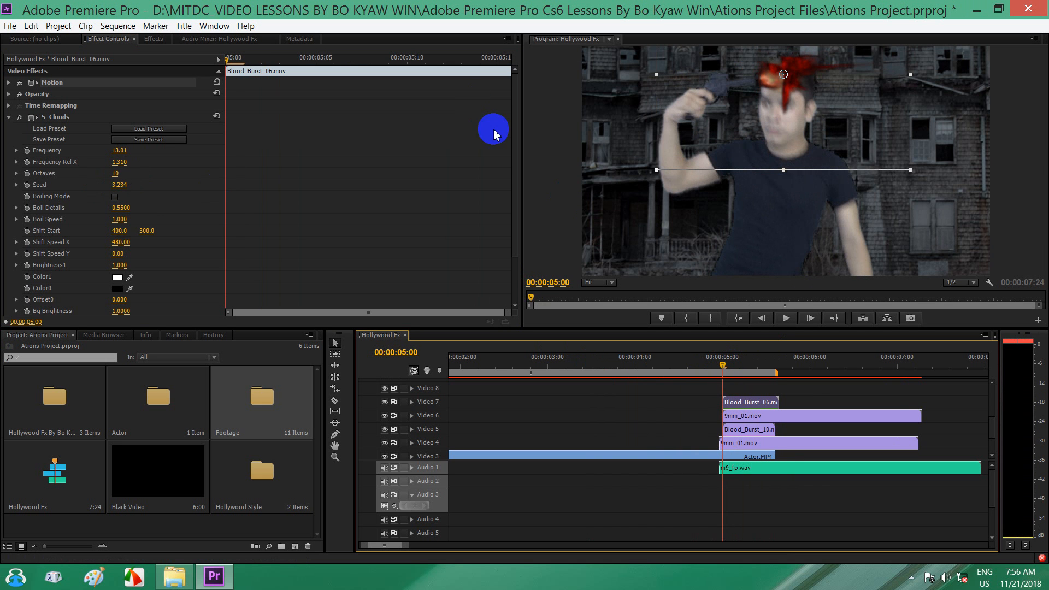
Step: Place another 9mm_01.mov from the Footage bin on the empty Video 2 track below the actor clip, starting at 00:00:05:00
double_click(263, 393)
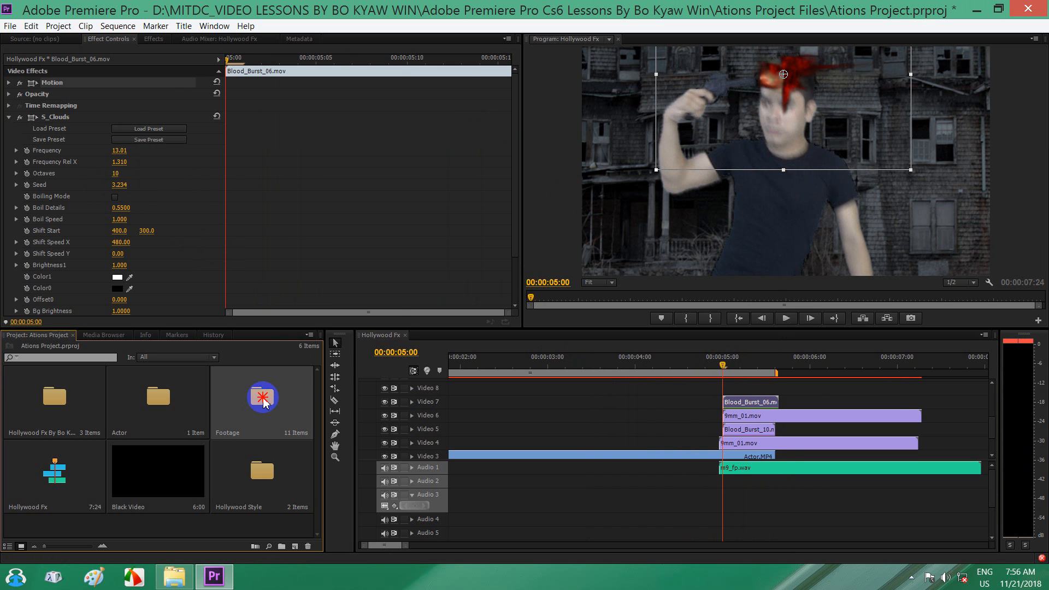
left_click_drag(390, 219, 401, 149)
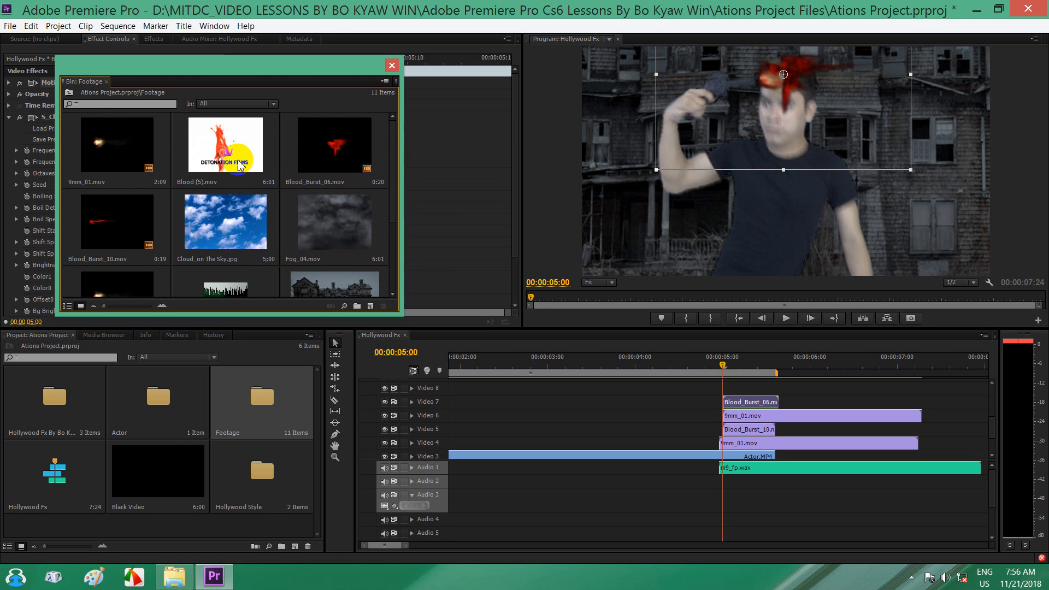
left_click(217, 152)
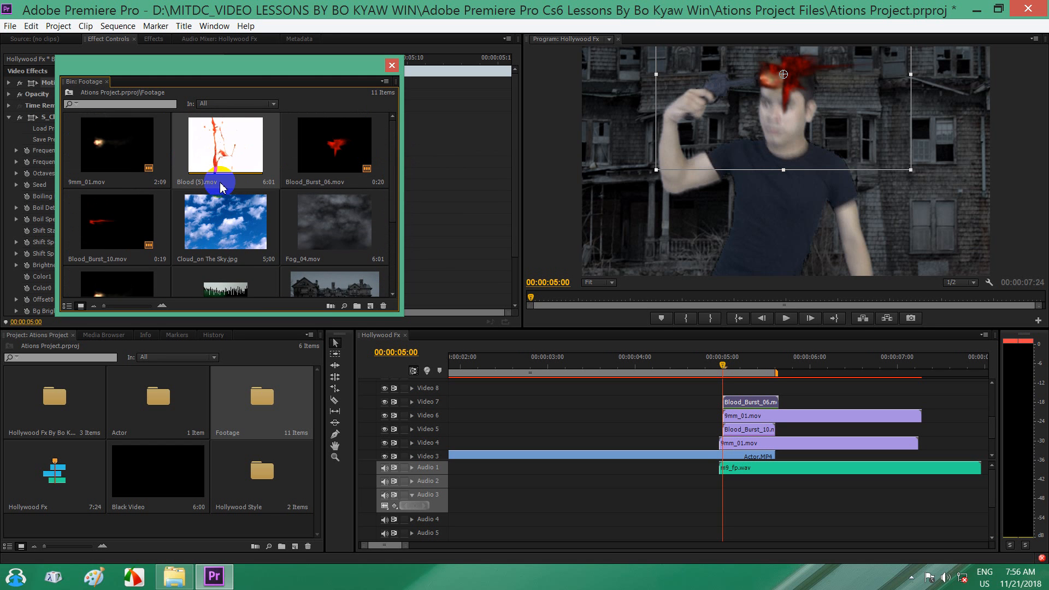
left_click(129, 224)
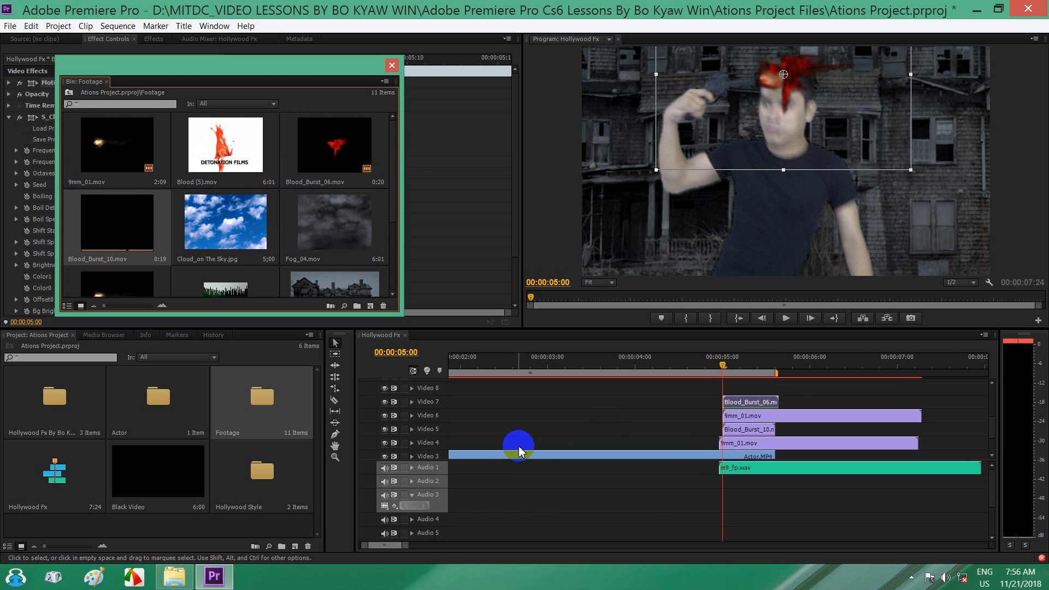
scroll(994, 440, "down", 2)
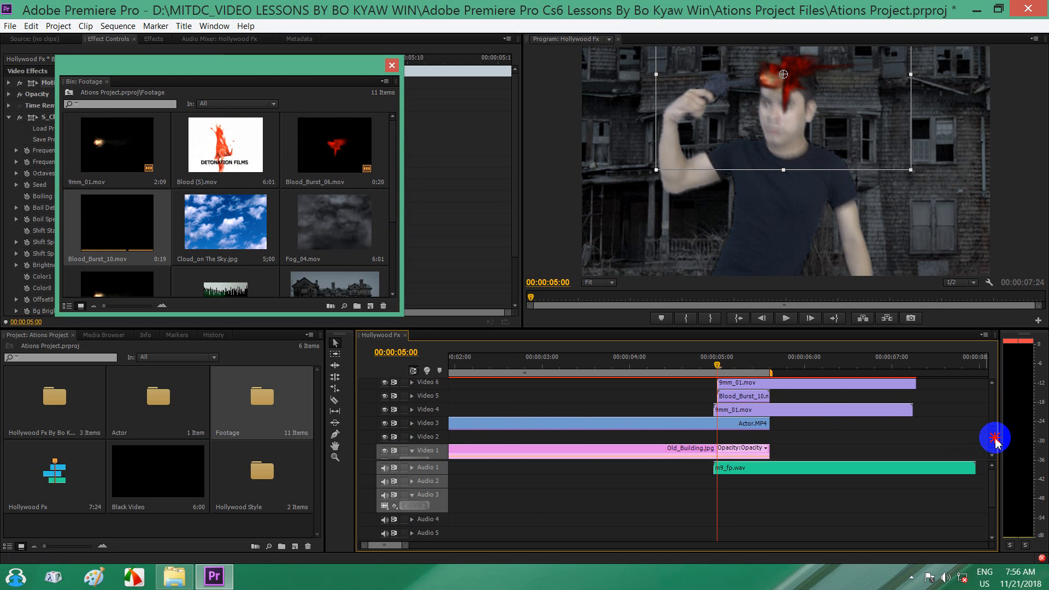
scroll(995, 440, "down", 1)
left_click(735, 445)
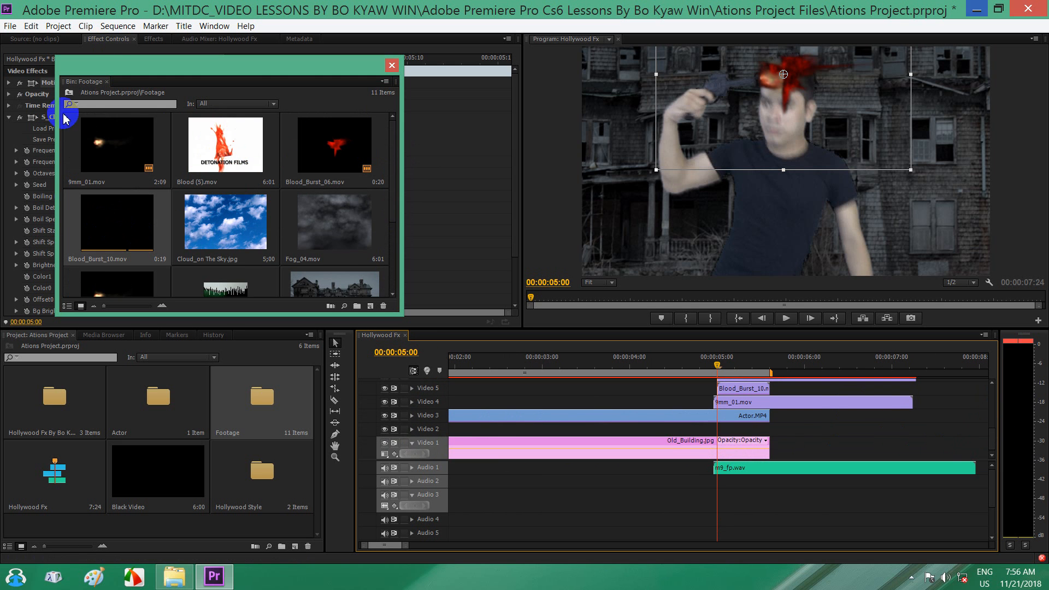
left_click(114, 150)
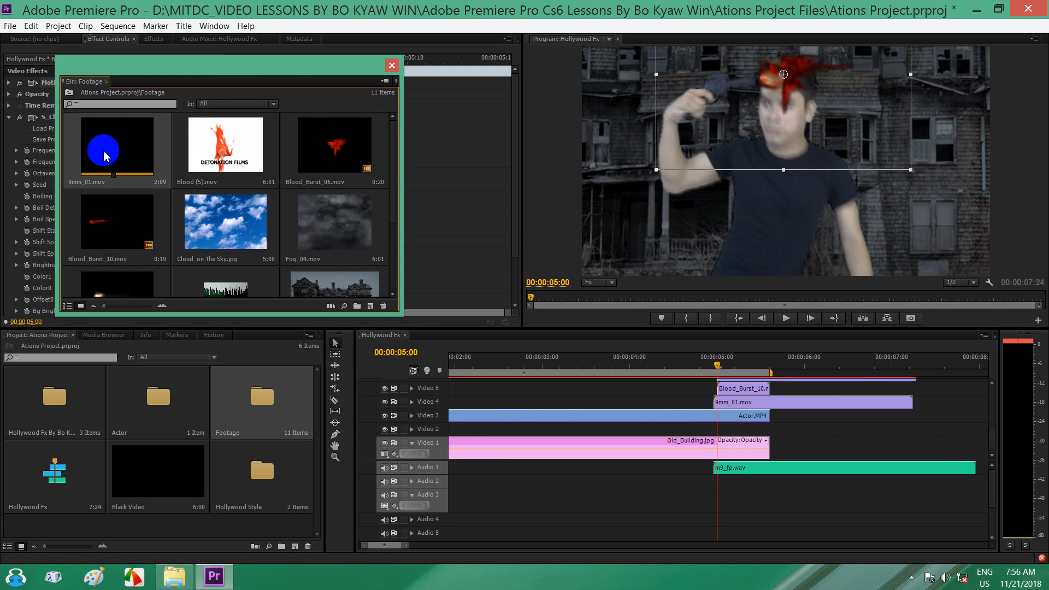
left_click_drag(107, 156, 724, 429)
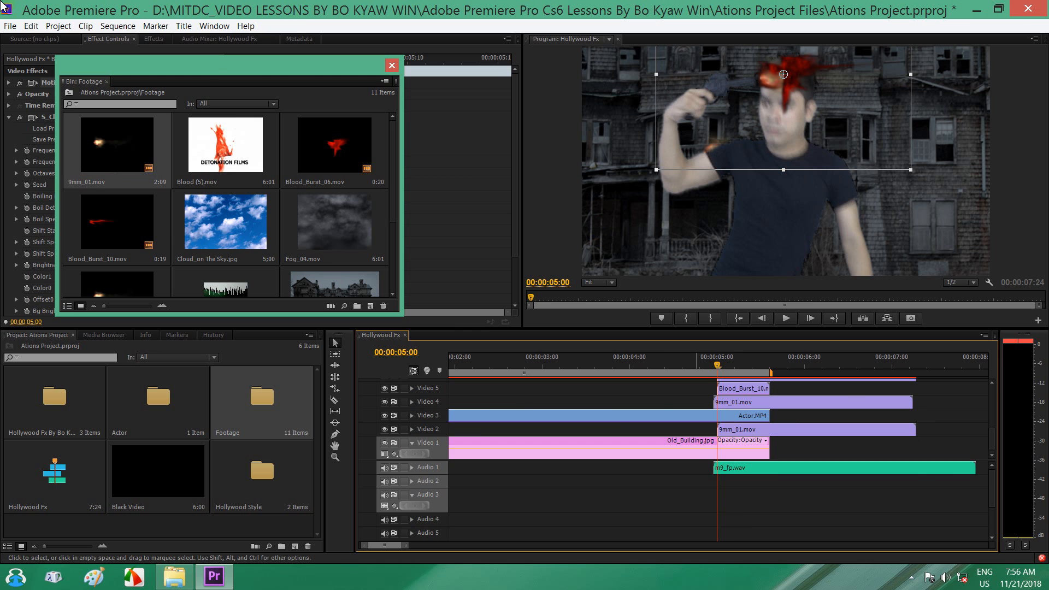
Step: Scale the 9mm_01.mov clip on Video 2 to 140 and move it to about 921, 130, so the flash sits behind the actor's head
left_click(727, 429)
left_click(727, 431)
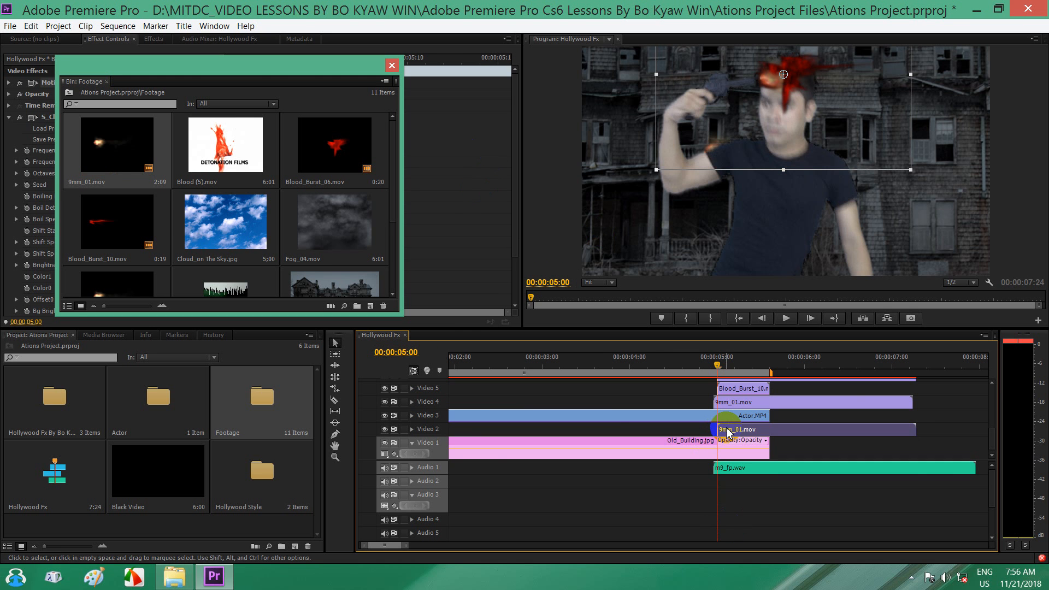
left_click(391, 66)
left_click(39, 82)
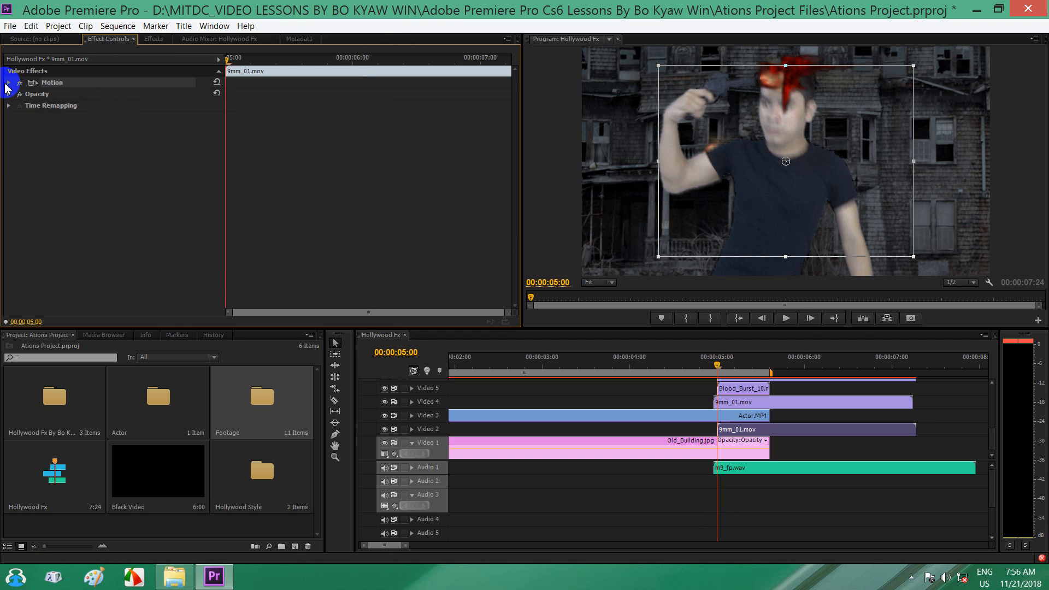
left_click(8, 85)
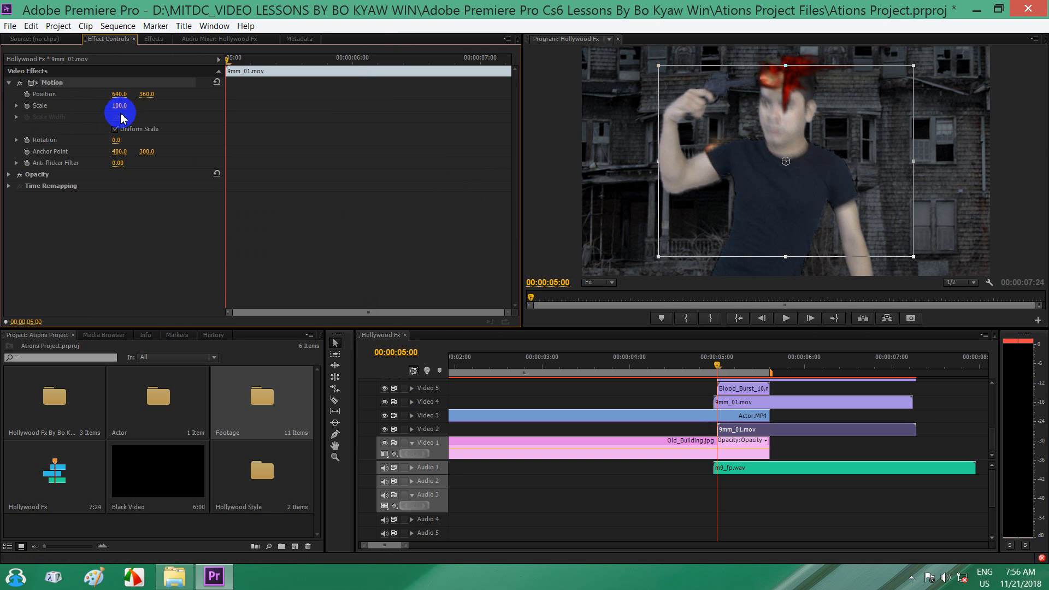
left_click_drag(119, 105, 142, 106)
left_click_drag(719, 150, 781, 73)
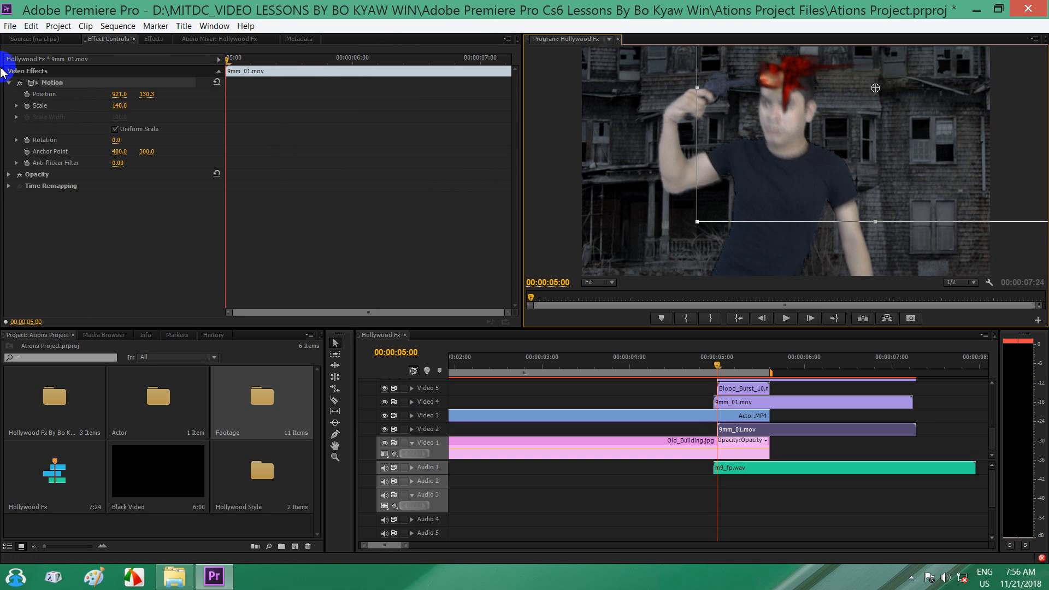
Step: Scale the 9mm_01.mov clip on Video 2 to 232 and move it to about 1127, 158, behind the actor's head
left_click_drag(119, 108, 136, 98)
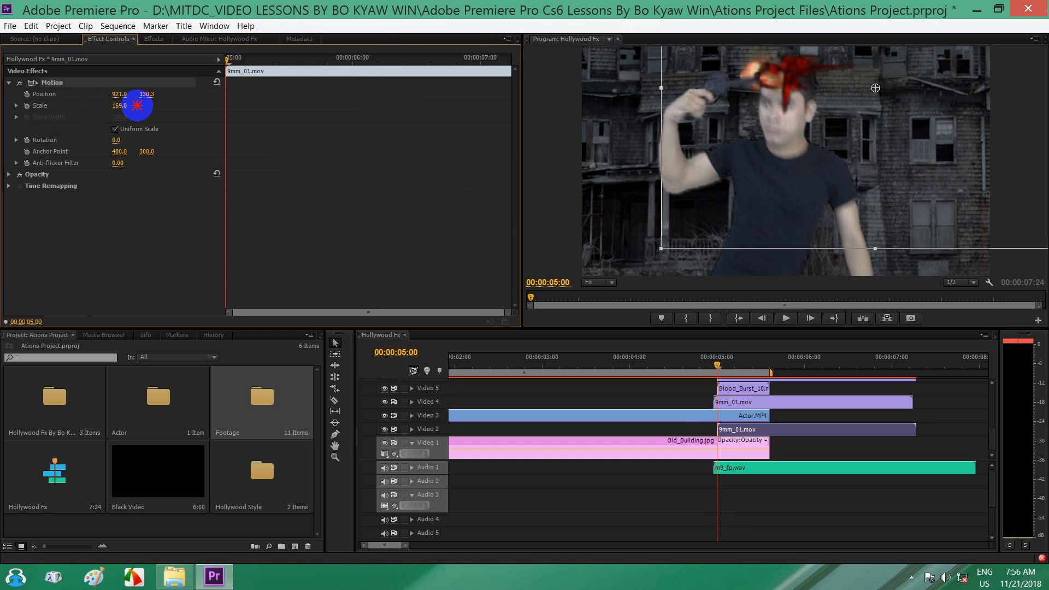
mouse_move(751, 66)
left_mouse_down()
mouse_move(779, 73)
mouse_move(770, 74)
left_mouse_up()
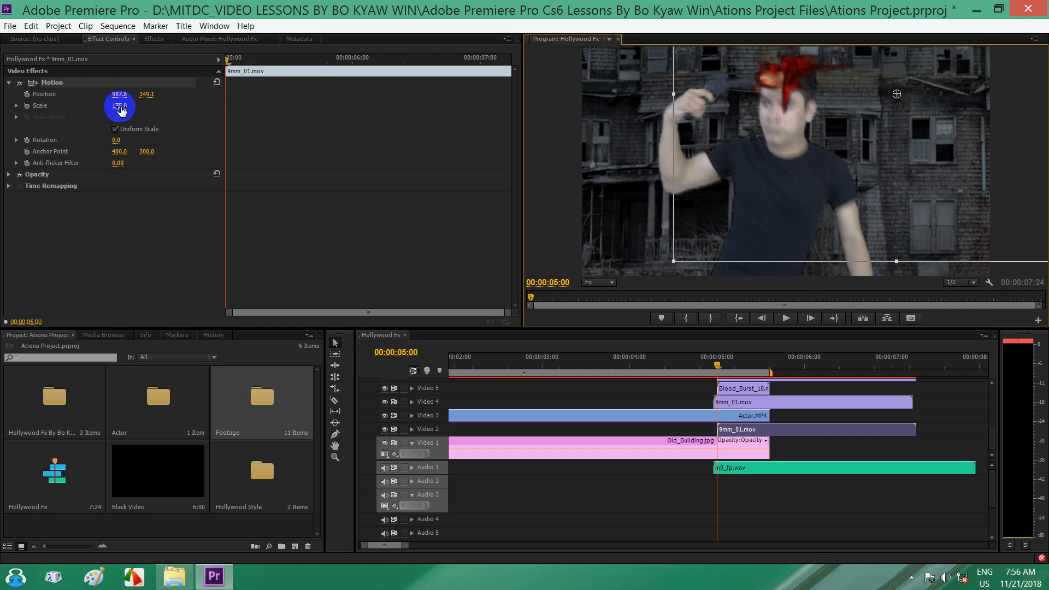
left_click_drag(121, 107, 145, 105)
left_click_drag(728, 70, 775, 73)
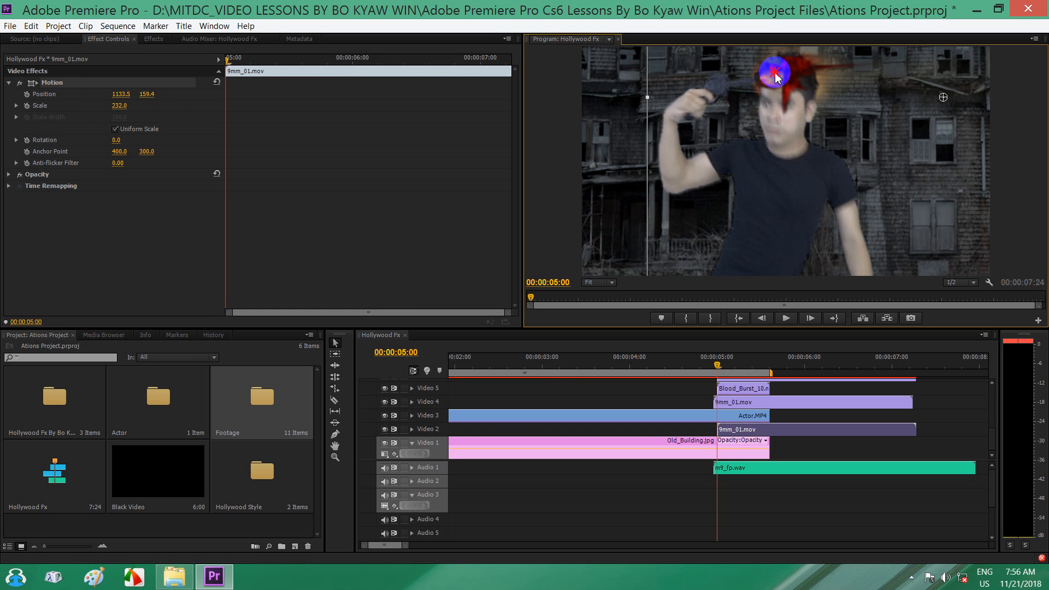
left_click_drag(774, 71, 773, 71)
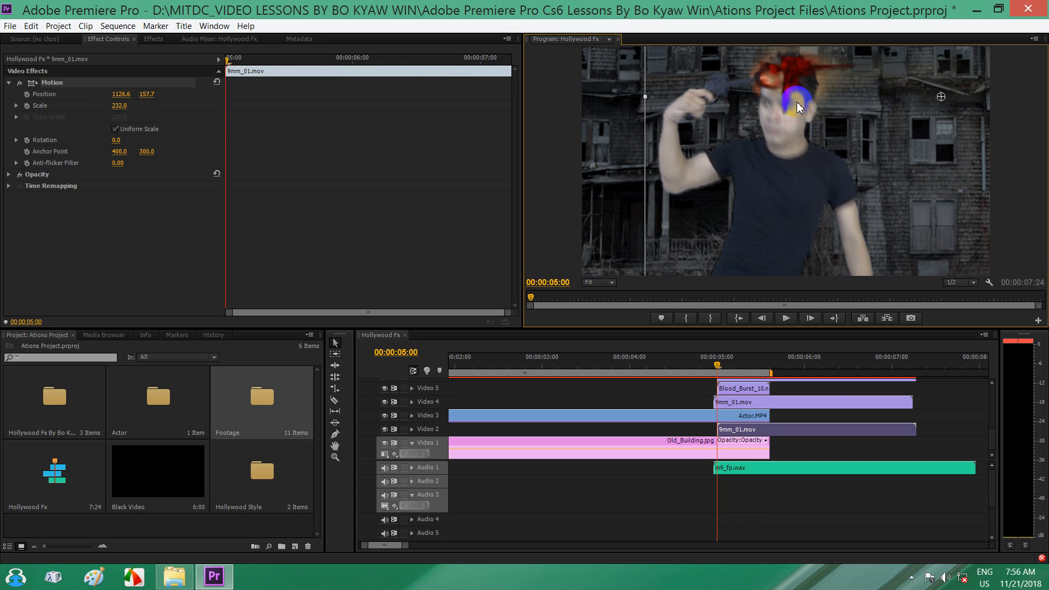
Step: Play the sequence from about 00:00:04:04 to review the enlarged flash behind the actor's head
left_click_drag(716, 362, 632, 366)
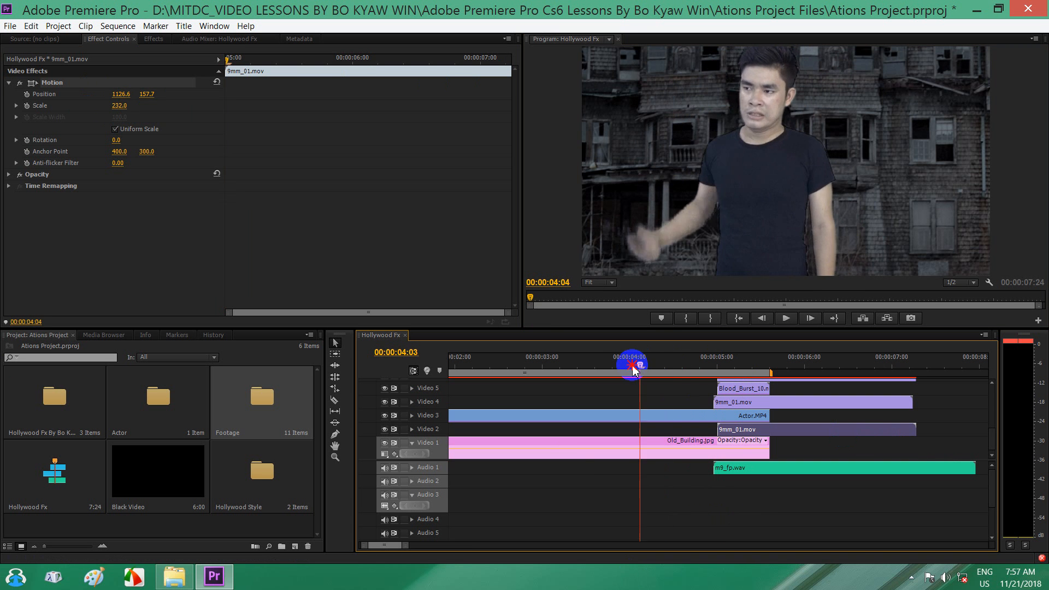
key("space")
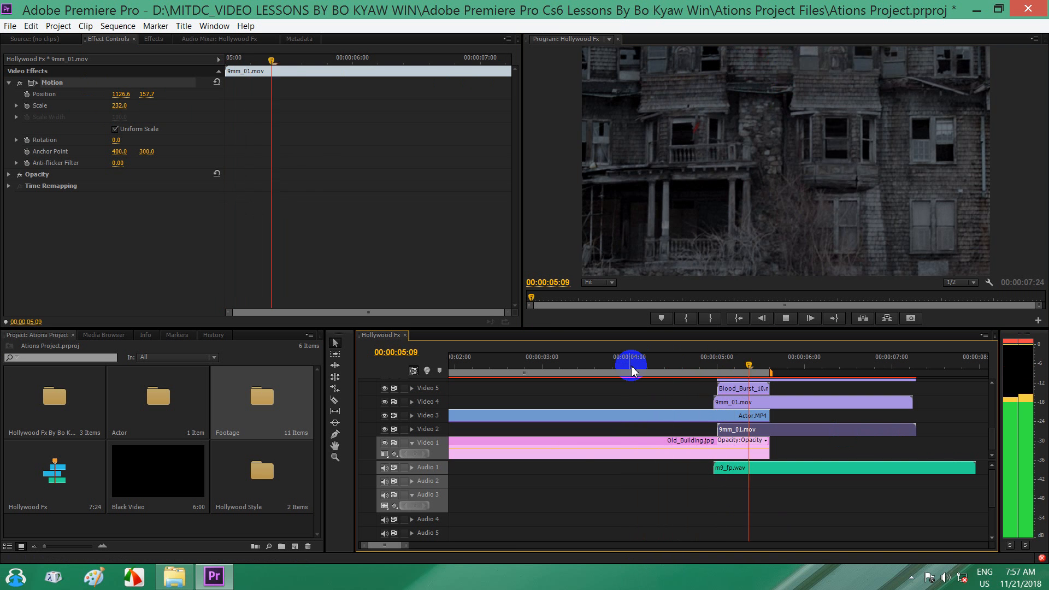
key("space")
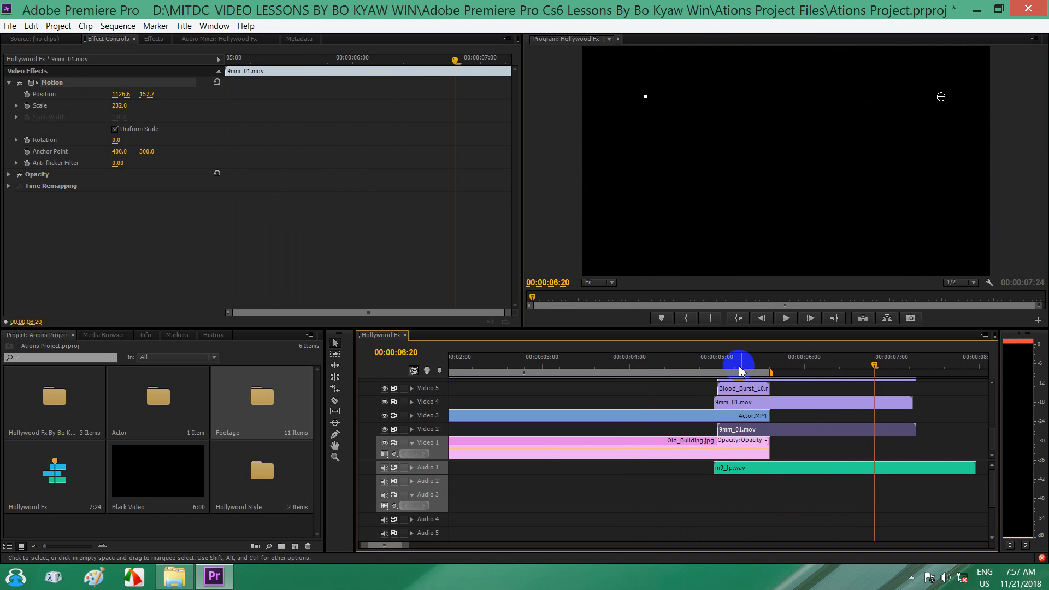
Step: At 00:00:05:00, scale the 9mm_01.mov clip on Video 2 to 277 and move it to about 1255, 177
left_click_drag(740, 371, 721, 367)
left_click(739, 432)
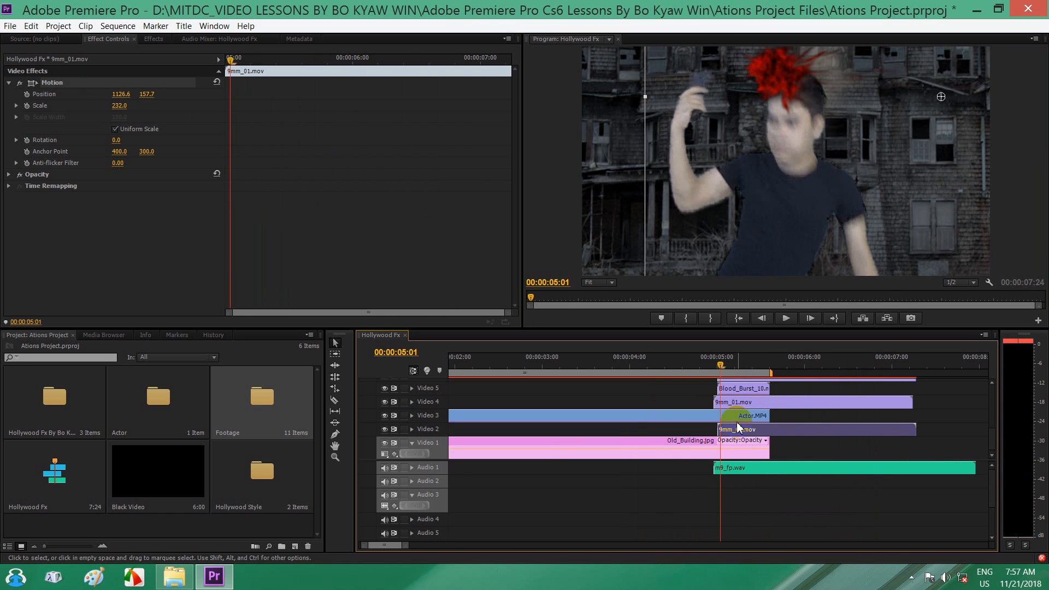
left_click(716, 366)
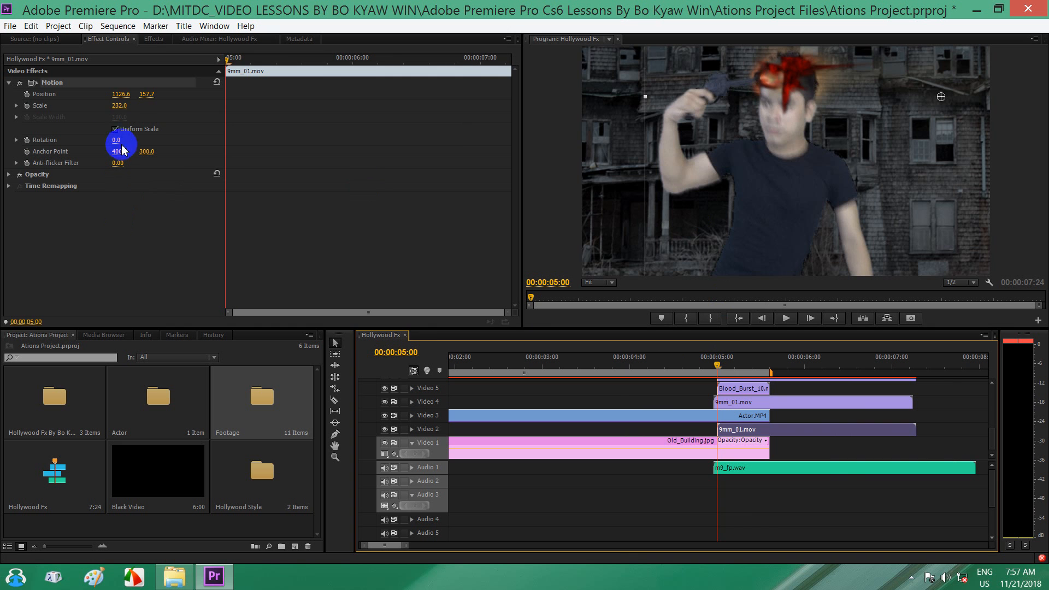
left_click_drag(118, 105, 140, 106)
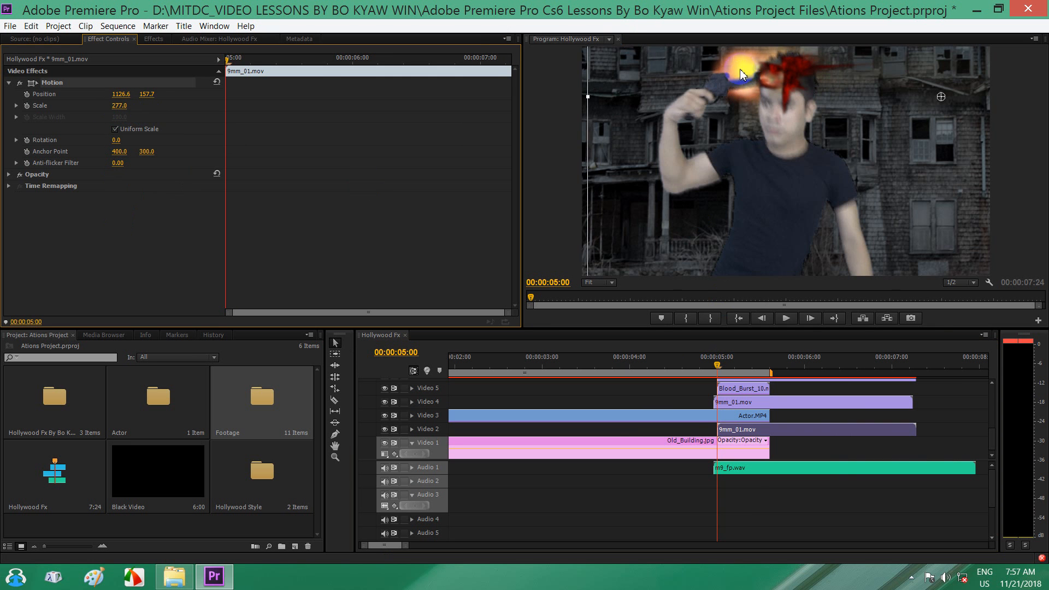
left_click_drag(740, 68, 781, 75)
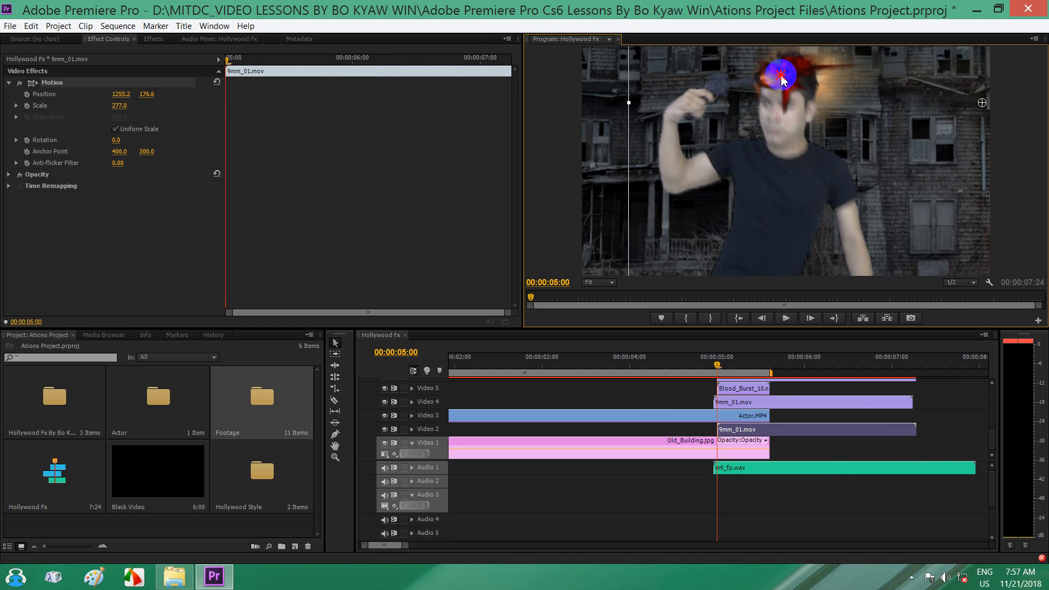
Step: Play the sequence from 00:00:03:24 to review the gunshot, and return the playhead to 00:00:05:00
left_click(717, 366)
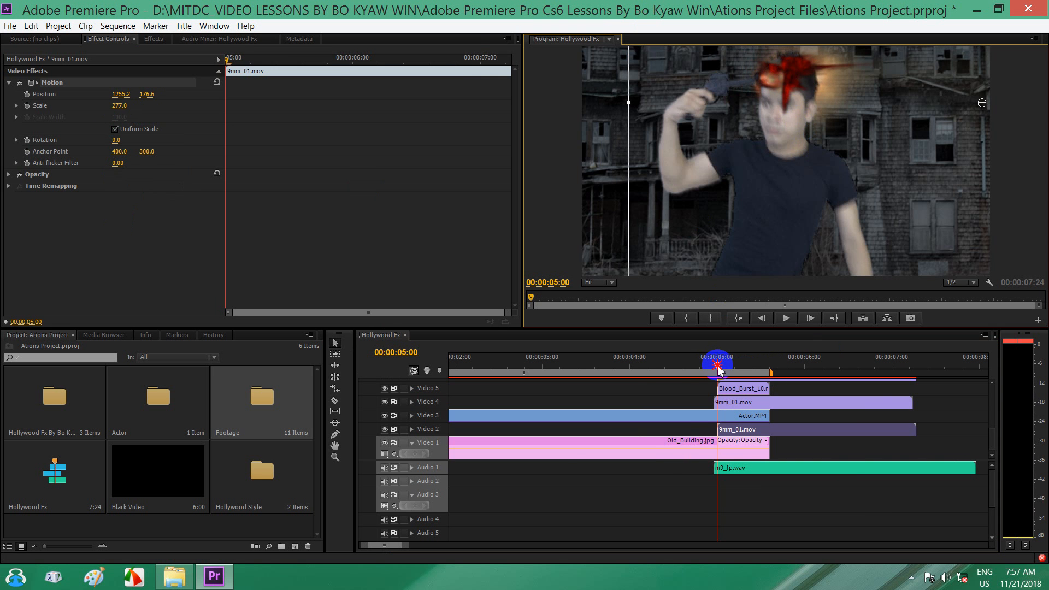
left_click(643, 366)
key("space")
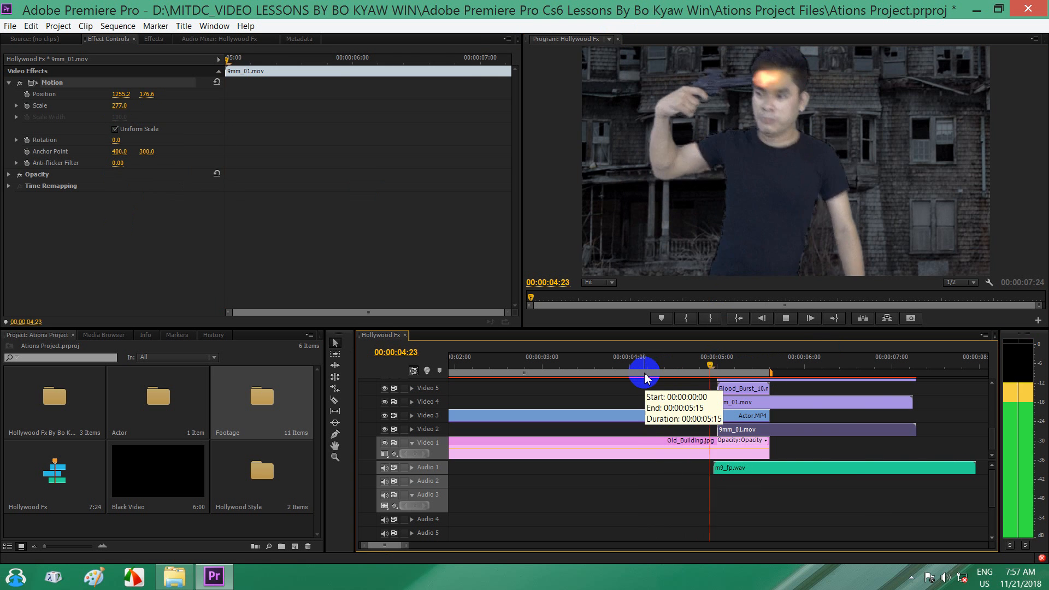
left_click(628, 364)
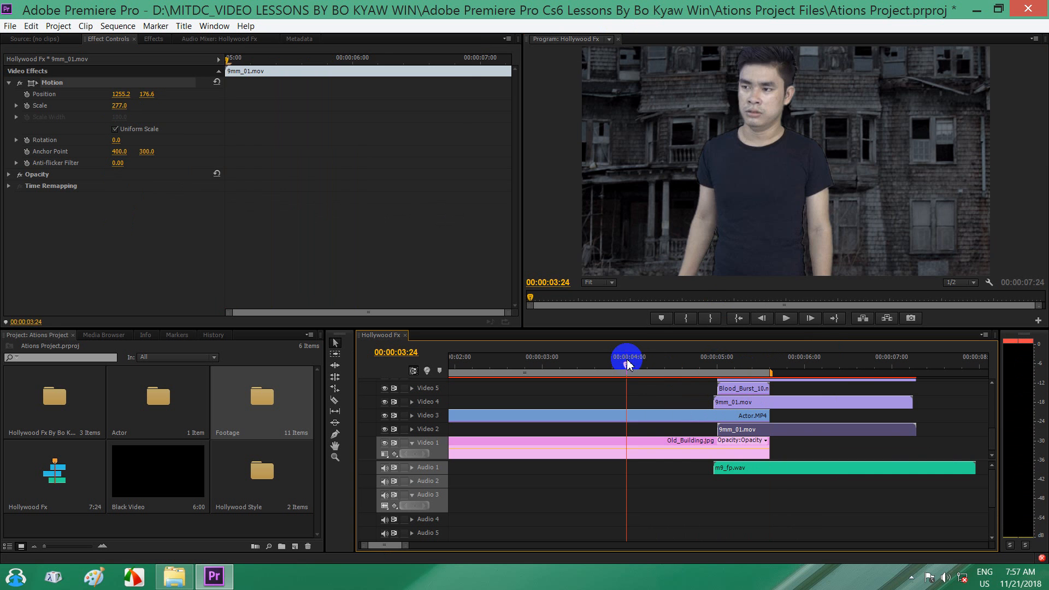
key("space")
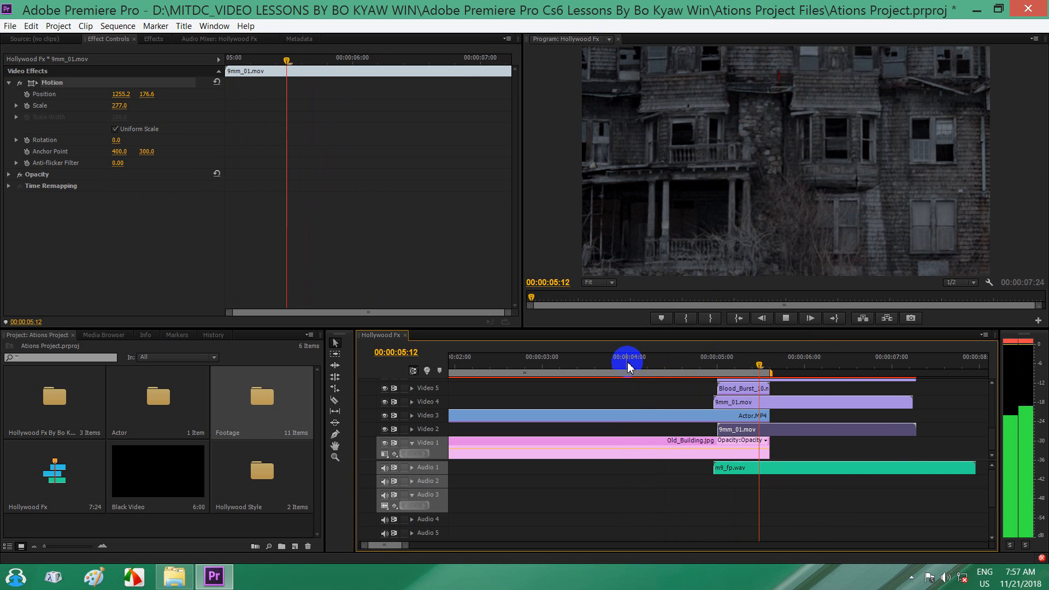
left_click_drag(627, 365, 718, 362)
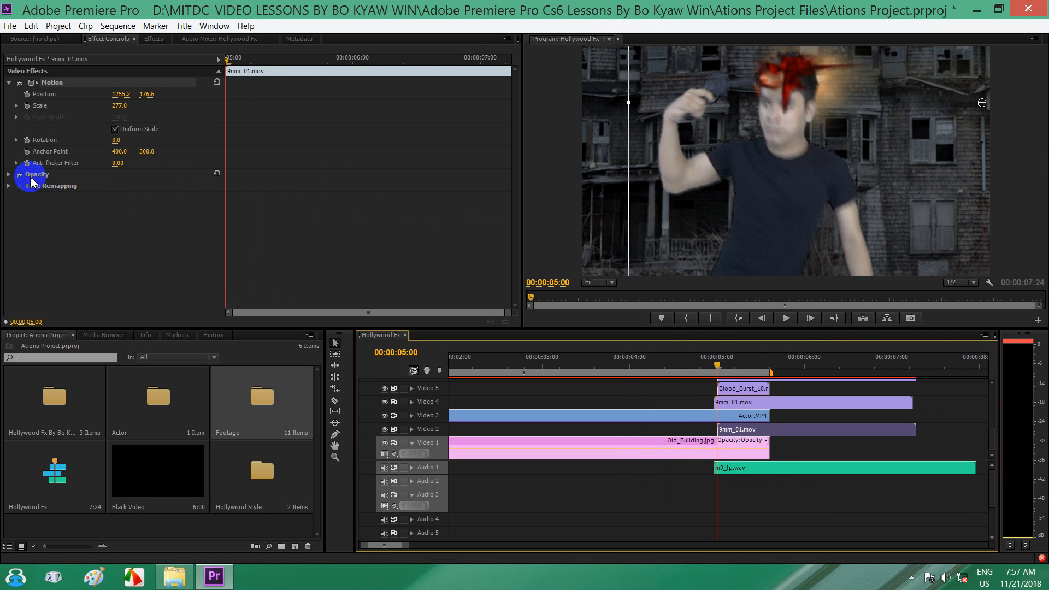
Step: Open the Footage bin and select the Blood_Burst_06.mov clip in it
double_click(263, 395)
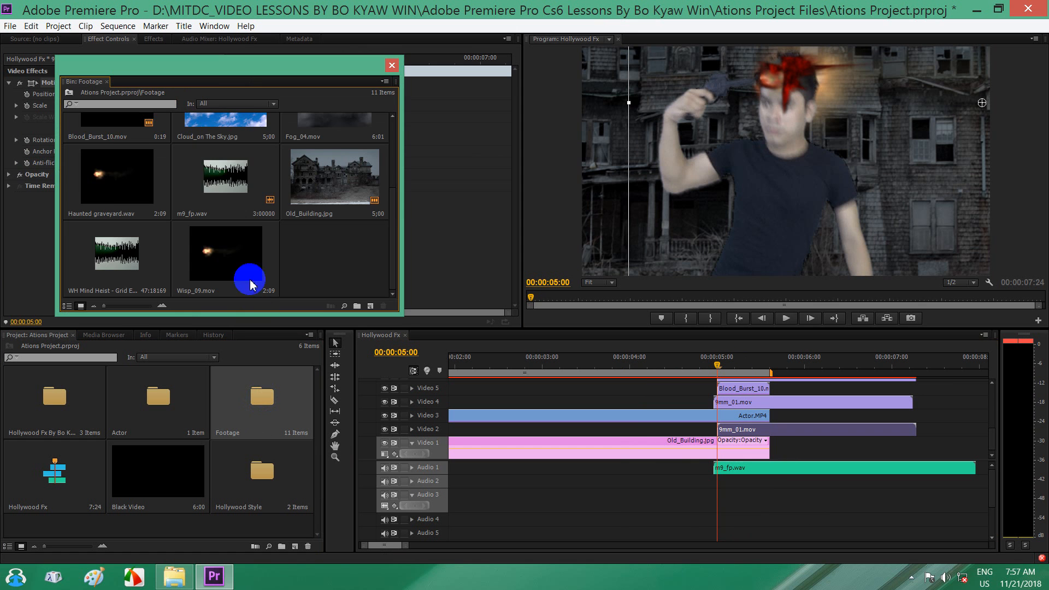
left_click_drag(392, 218, 408, 139)
left_click(317, 160)
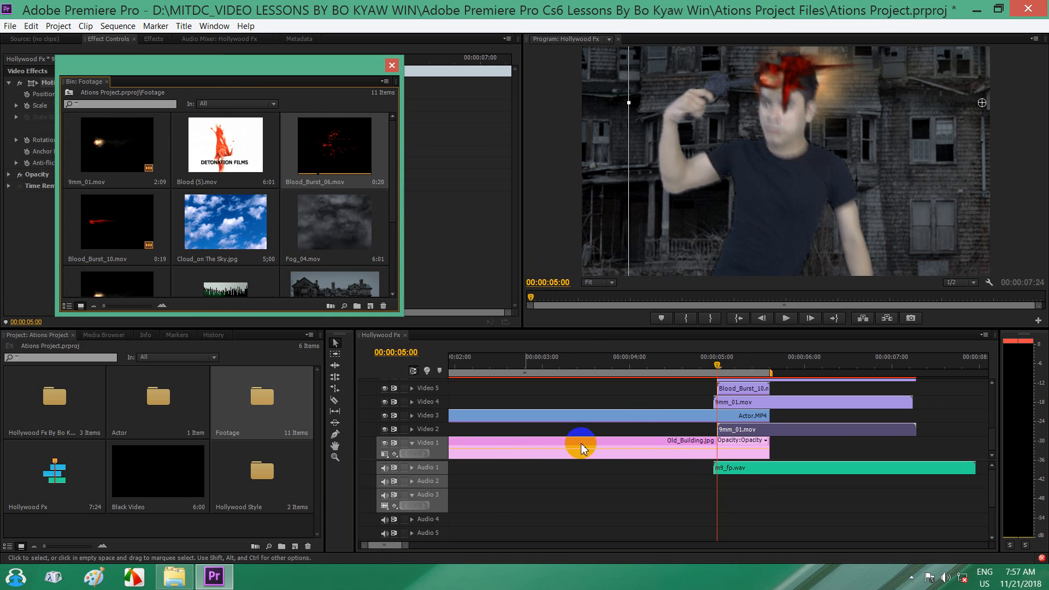
Step: Move all clips on Video 2 through Video 7 up three tracks together, keeping their timing, and deselect them
left_click(736, 431)
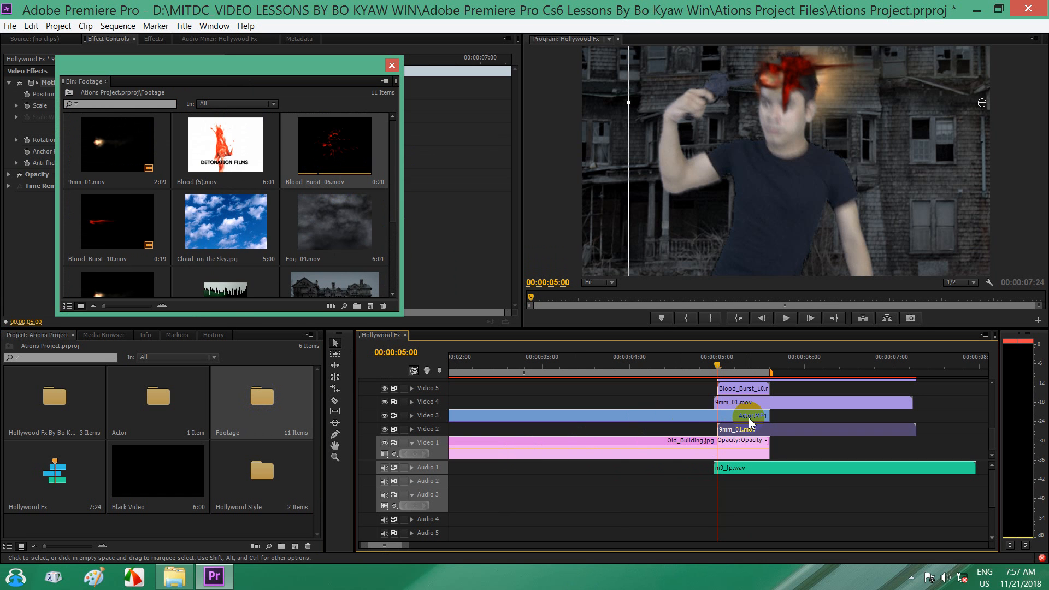
left_click(749, 416, "shift")
left_click(758, 405, "shift")
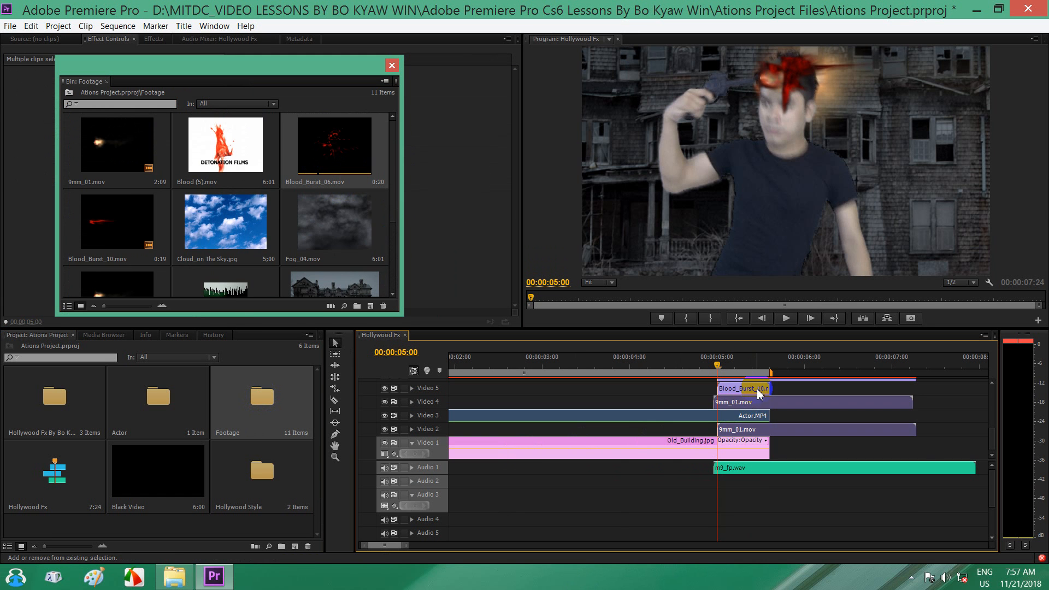
left_click_drag(993, 440, 993, 424)
left_click(765, 427, "shift")
left_click(729, 413, "shift")
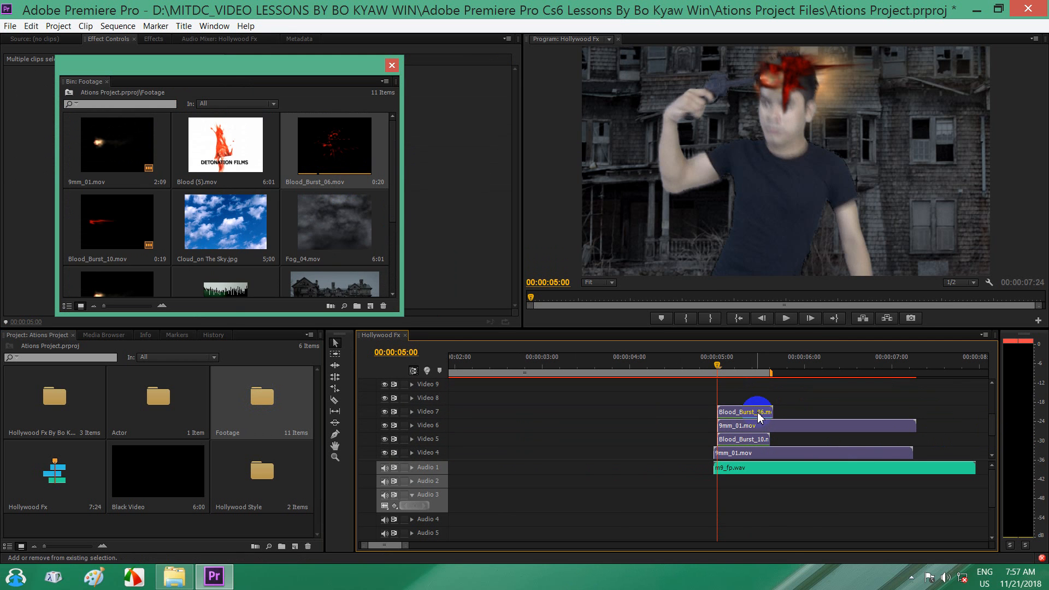
left_click_drag(996, 448, 994, 421)
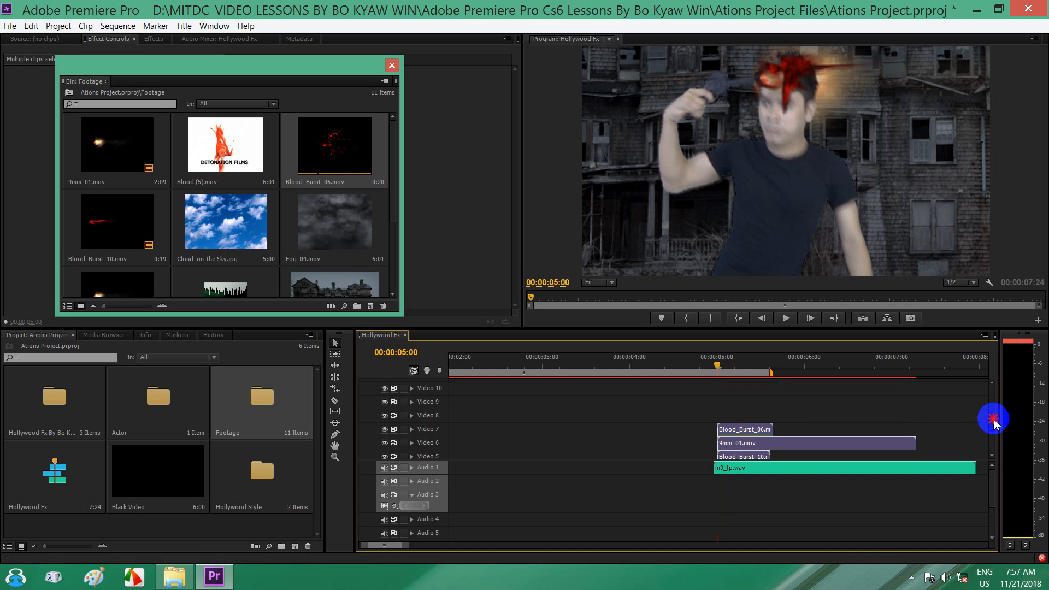
left_click(745, 444)
left_click_drag(732, 443, 732, 409)
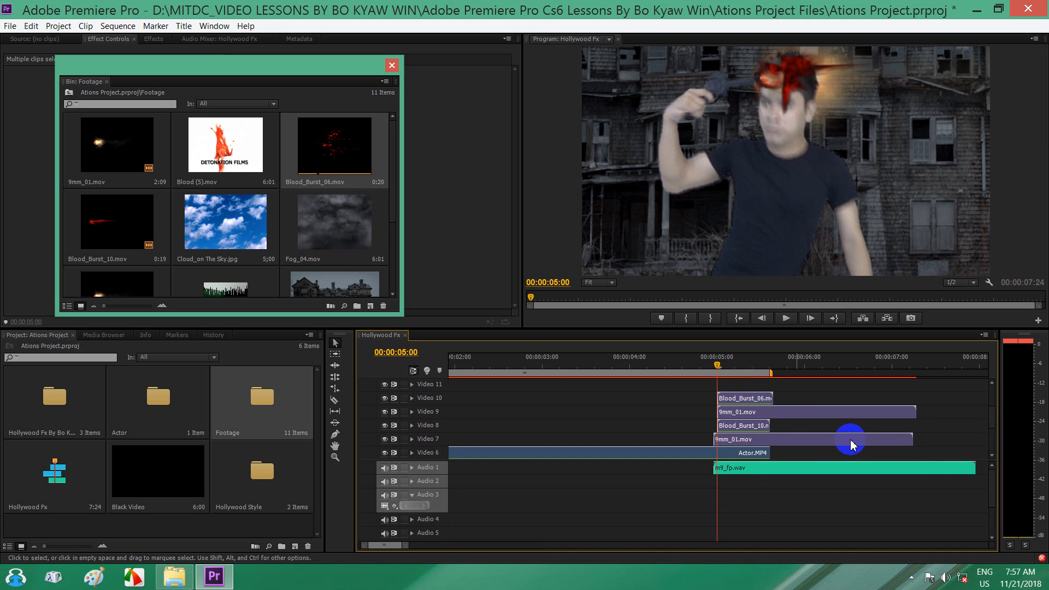
scroll(993, 435, "down", 5)
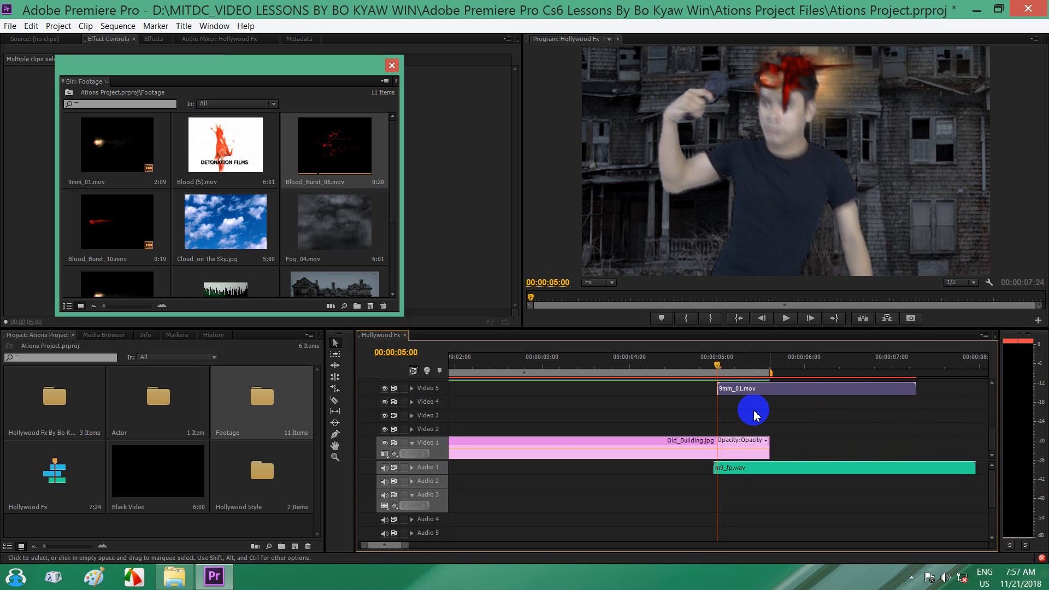
left_click(731, 412)
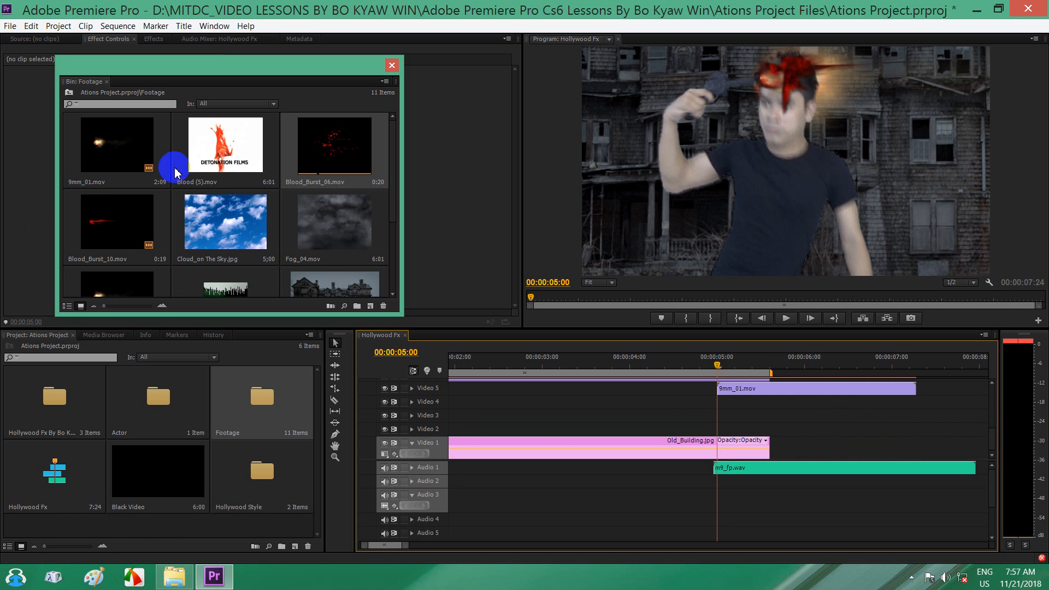
Step: Place Blood_Burst_06.mov from the Footage bin on Video 4 starting at 00:00:05:00, select it there and close the bin
left_click(339, 153)
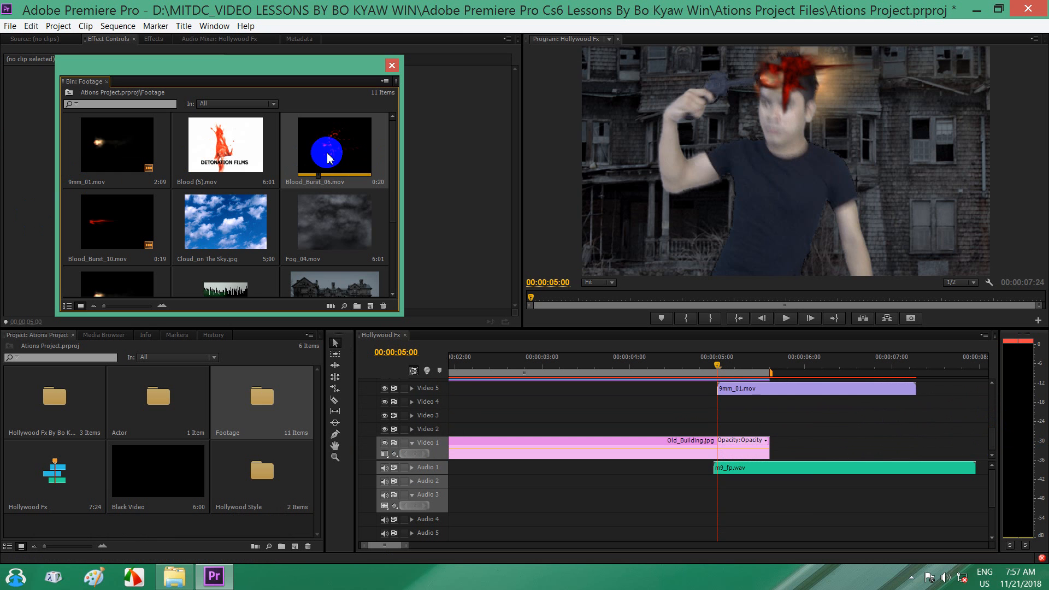
left_click_drag(337, 159, 721, 403)
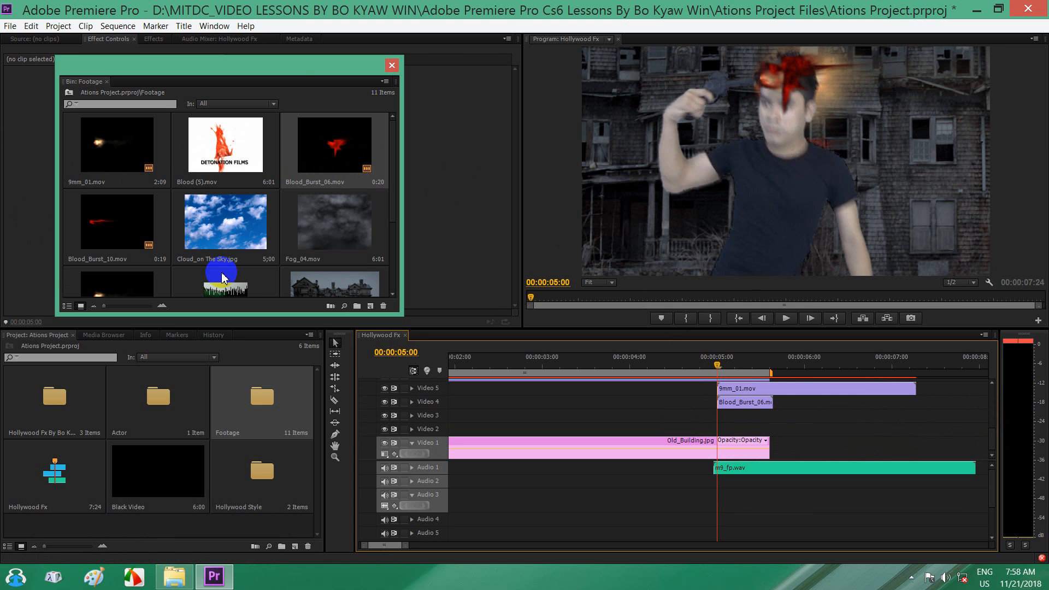
left_click(753, 405)
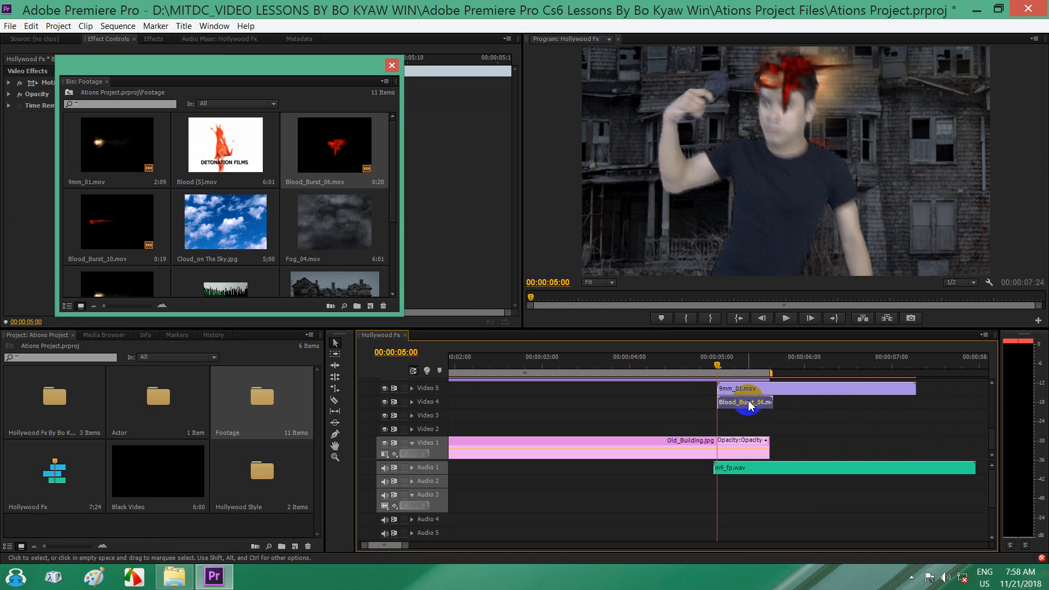
left_click(391, 67)
Step: Scale the Blood_Burst_06.mov clip on Video 4 to 223 and move it to about 664, 91, behind the actor's head
left_click(39, 83)
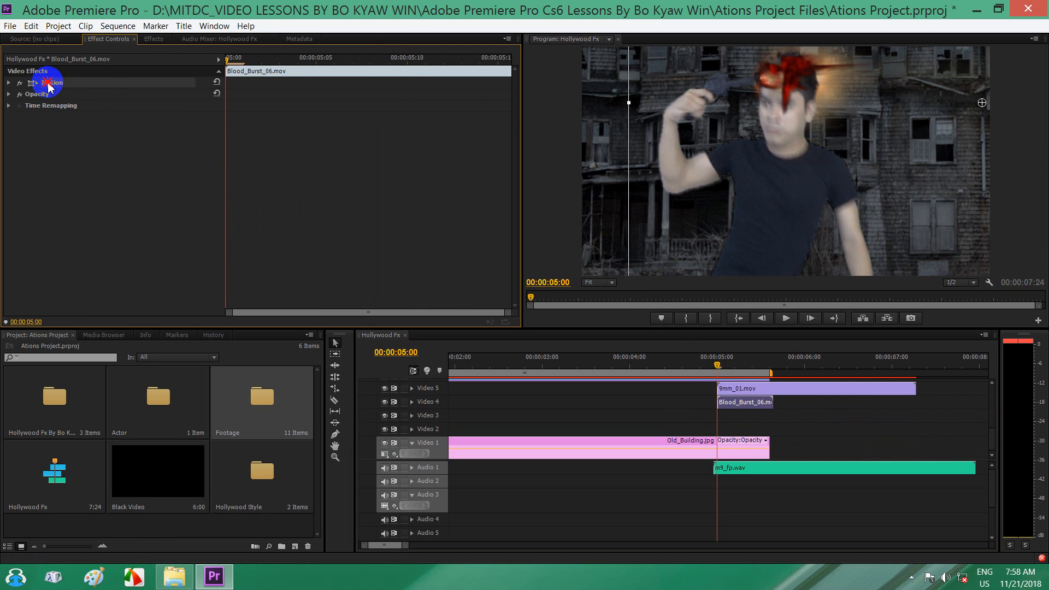
left_click(9, 82)
left_click_drag(131, 107, 192, 115)
left_click(817, 129)
left_click_drag(818, 132, 829, 50)
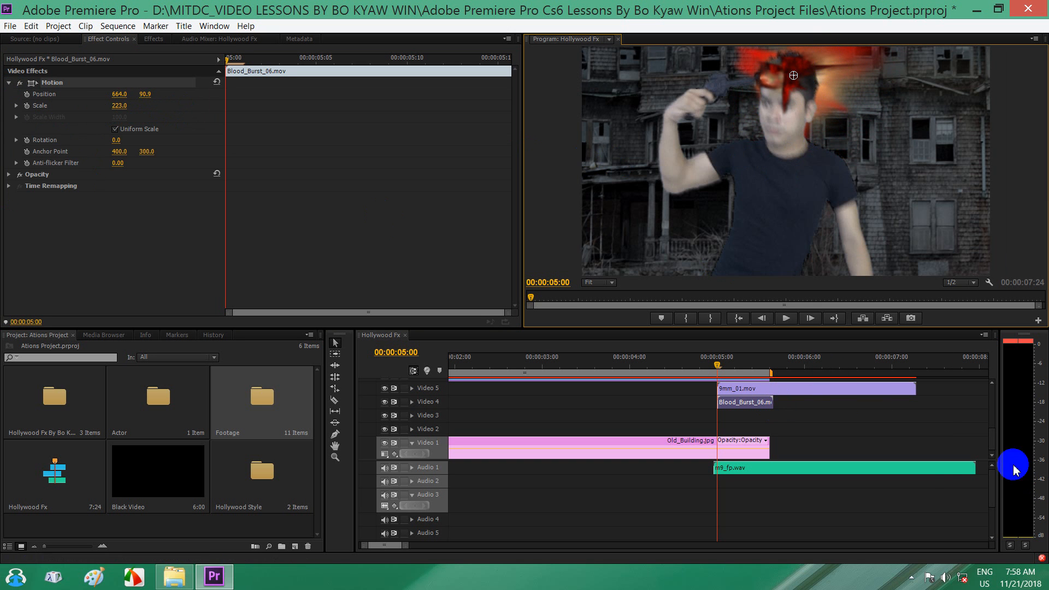
Step: Copy the S_Clouds effect from Blood_Burst_10.mov on Video 8 and paste it onto Blood_Burst_06.mov on Video 4
left_click(992, 435)
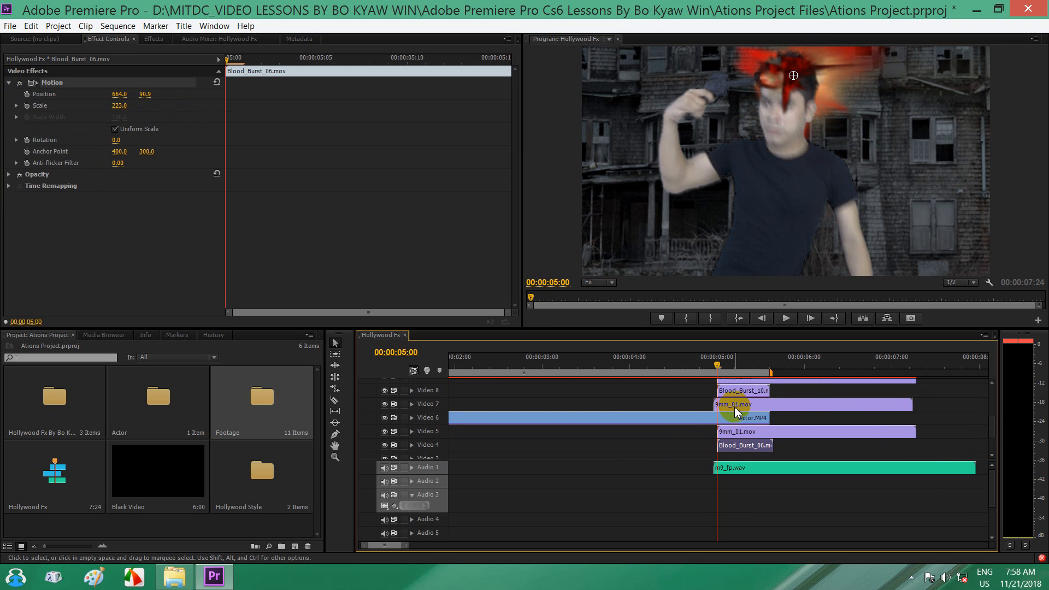
left_click(740, 391)
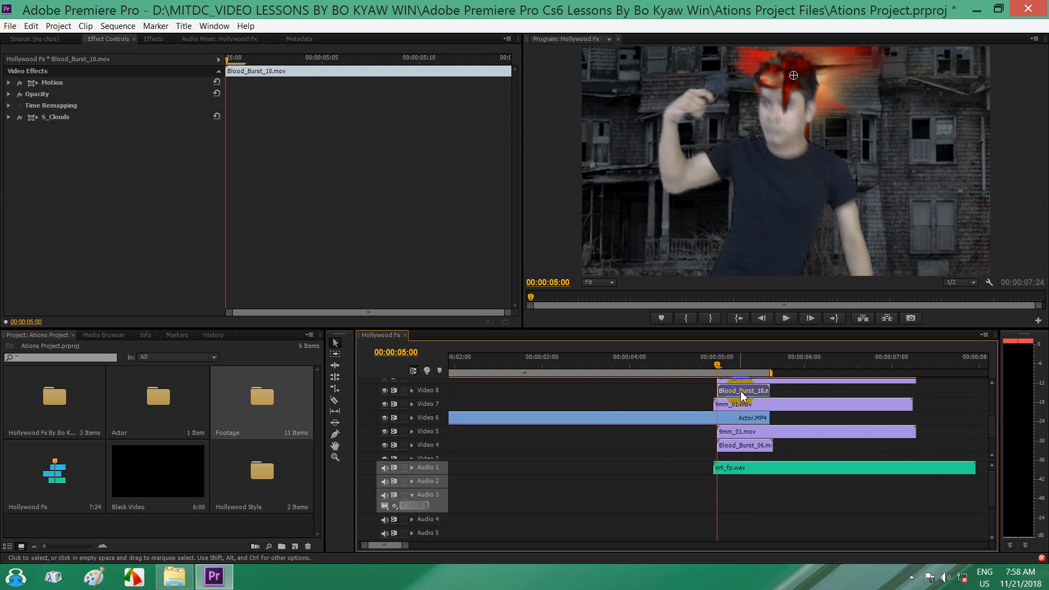
left_click(57, 117)
left_click(32, 25)
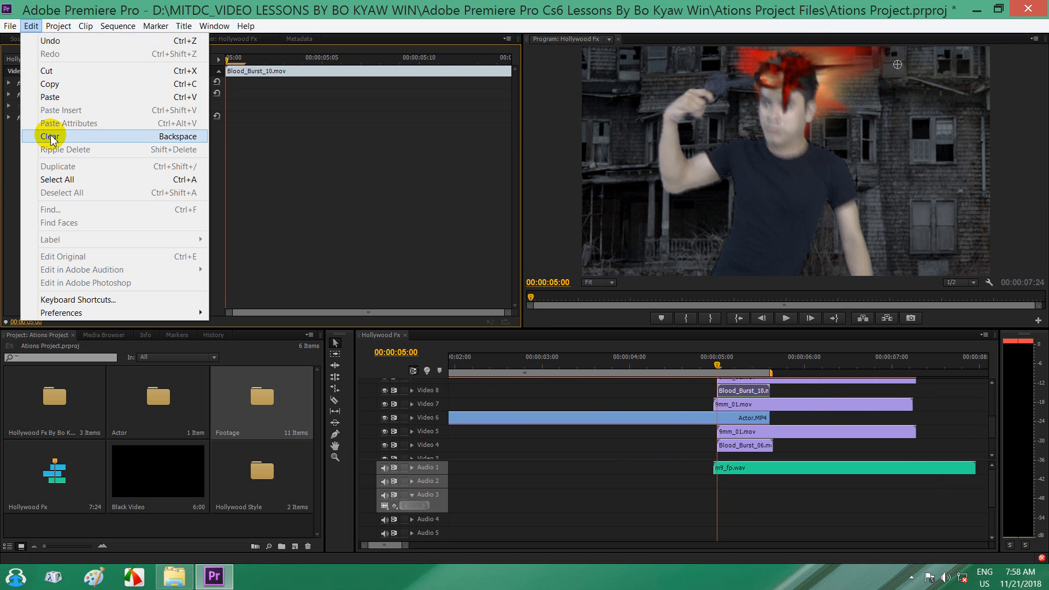
left_click(50, 83)
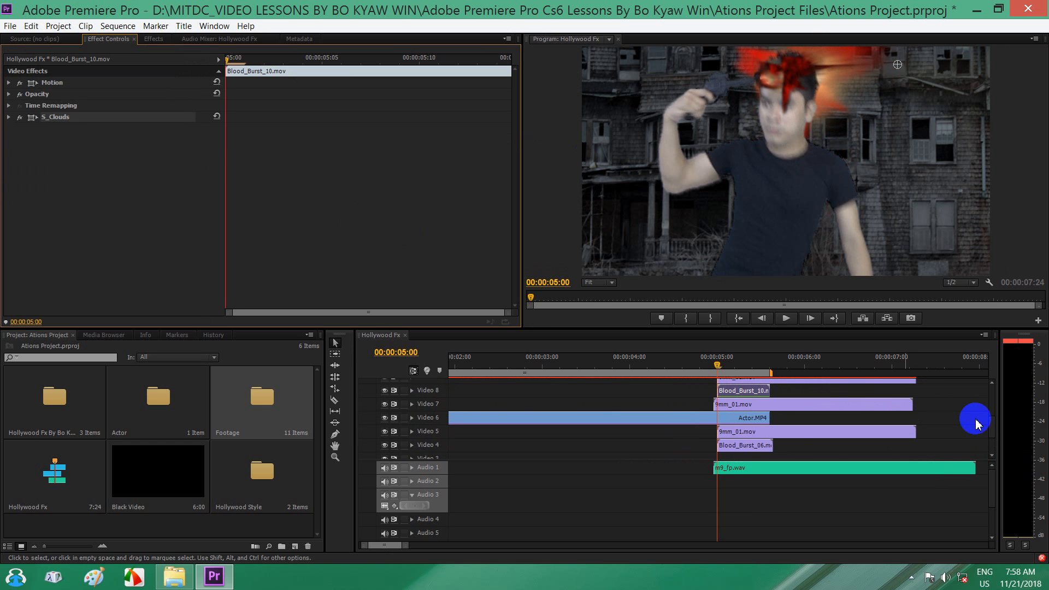
left_click(740, 448)
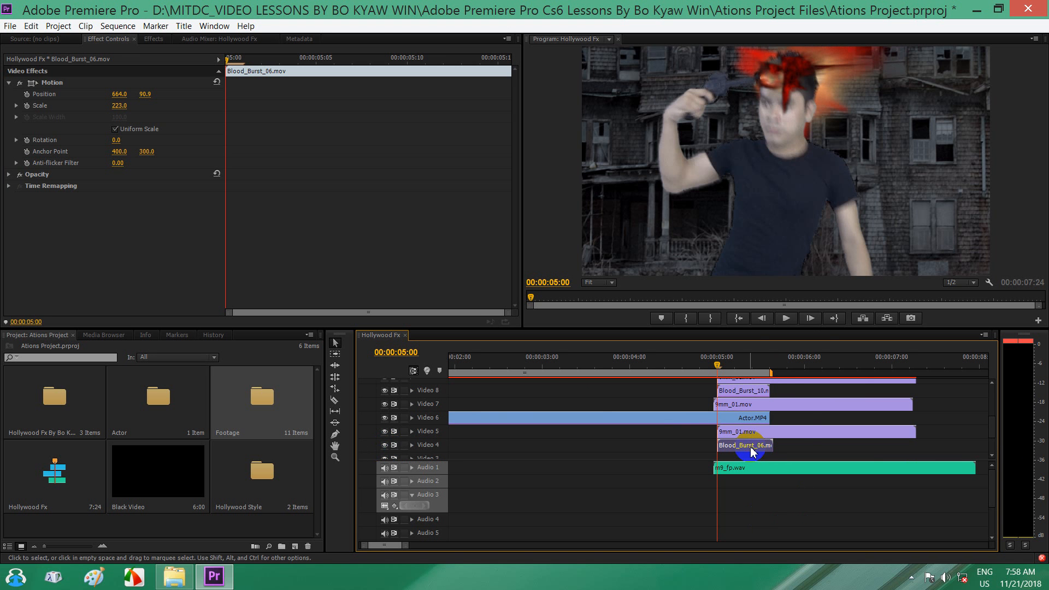
left_click(31, 28)
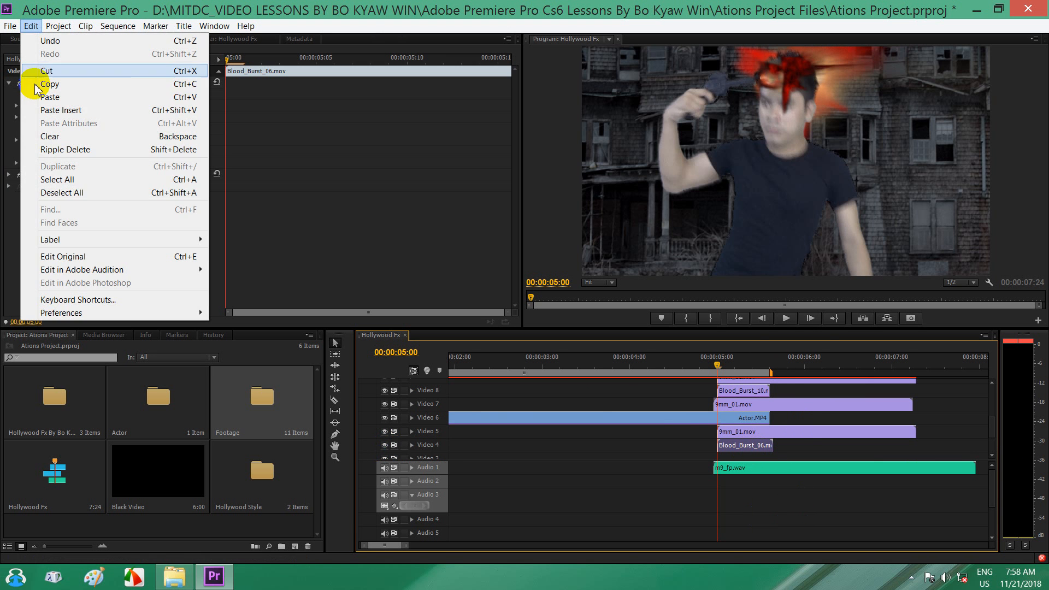
left_click(47, 93)
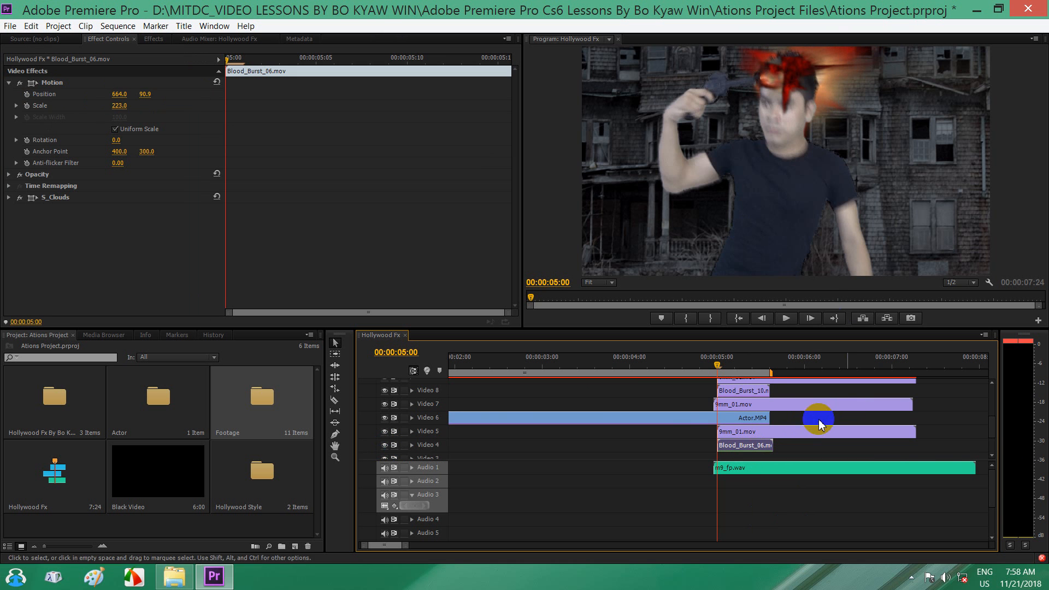
Step: Scale the Blood_Burst_06.mov clip on Video 4 down to 133 and reposition it to about 601, 115
left_click(992, 412)
left_click_drag(992, 412, 993, 440)
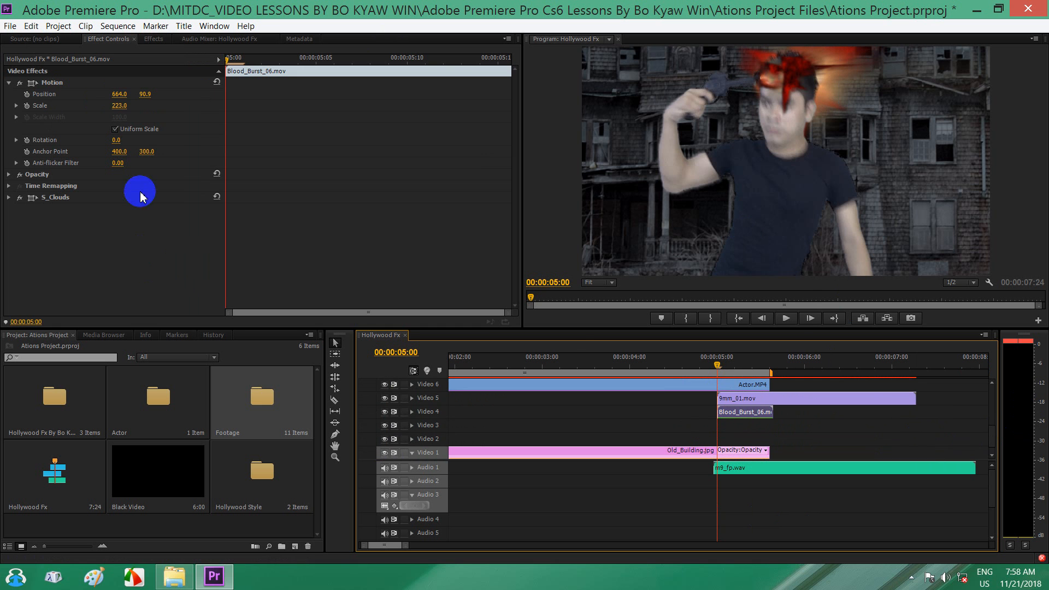
left_click(120, 105)
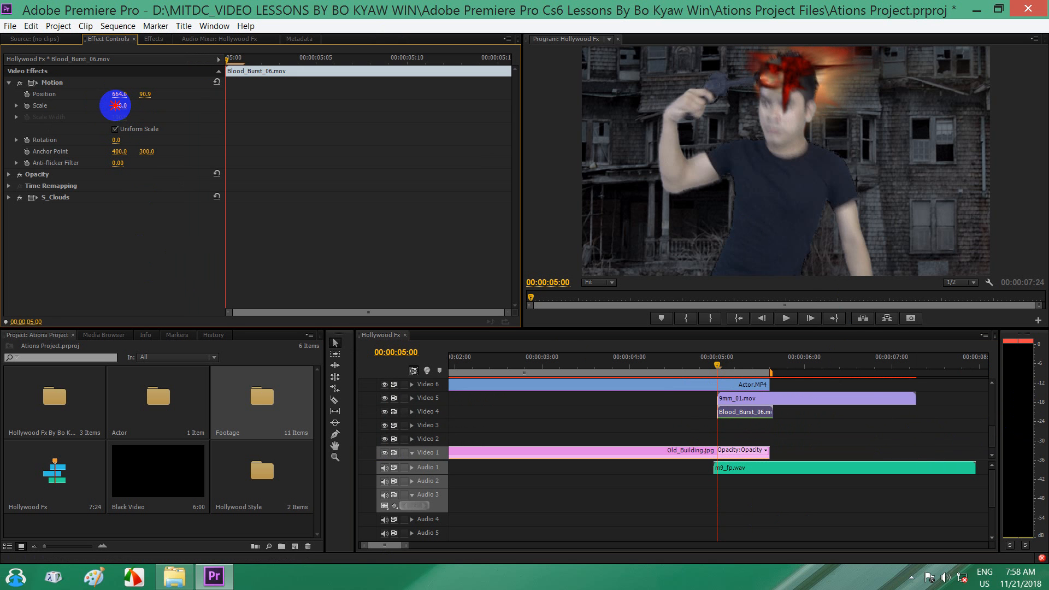
left_click(757, 417)
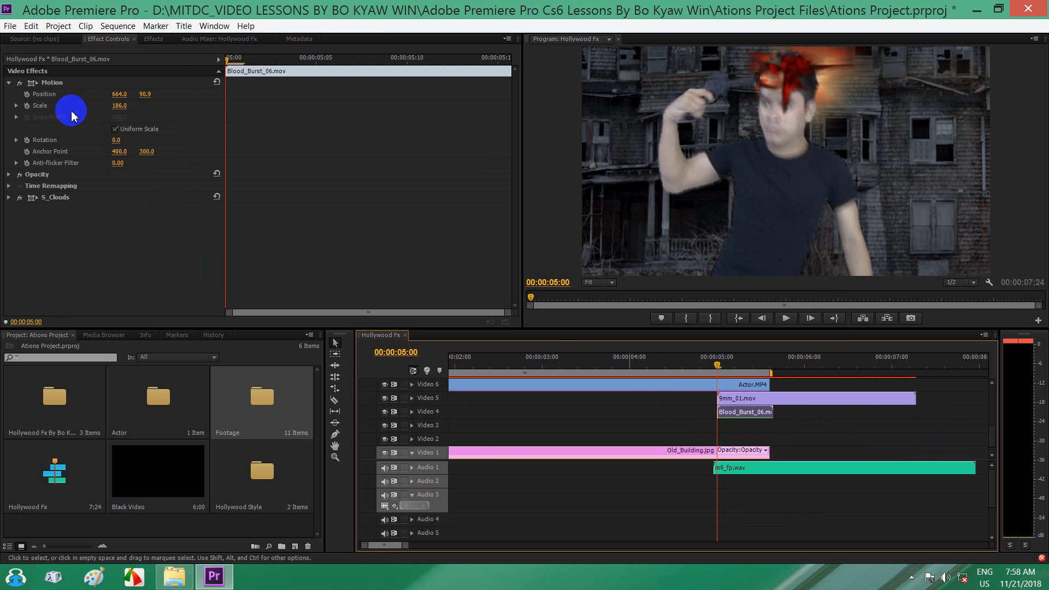
left_click_drag(118, 105, 106, 105)
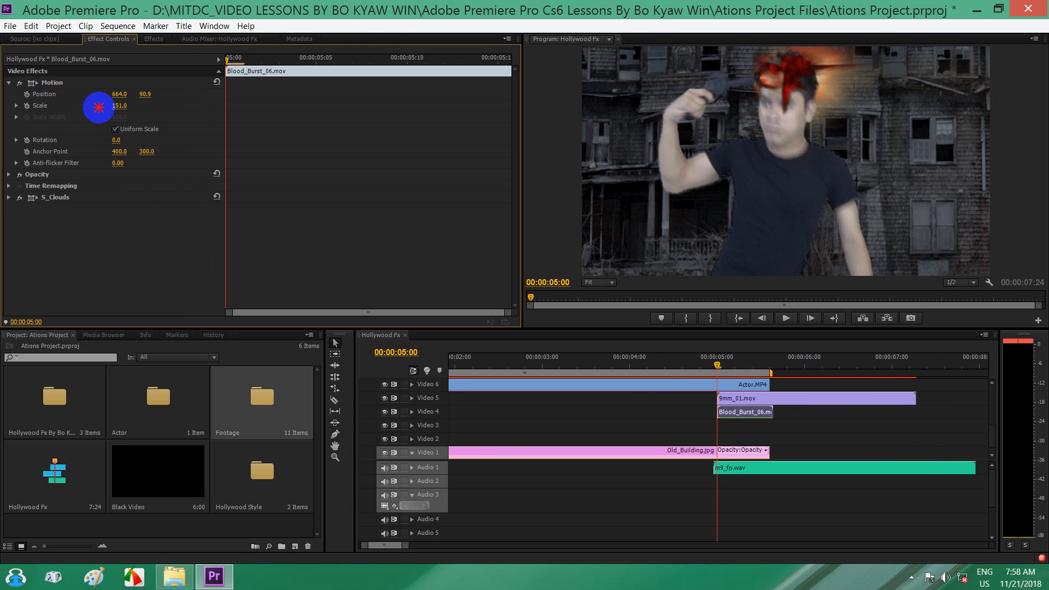
left_click(54, 85)
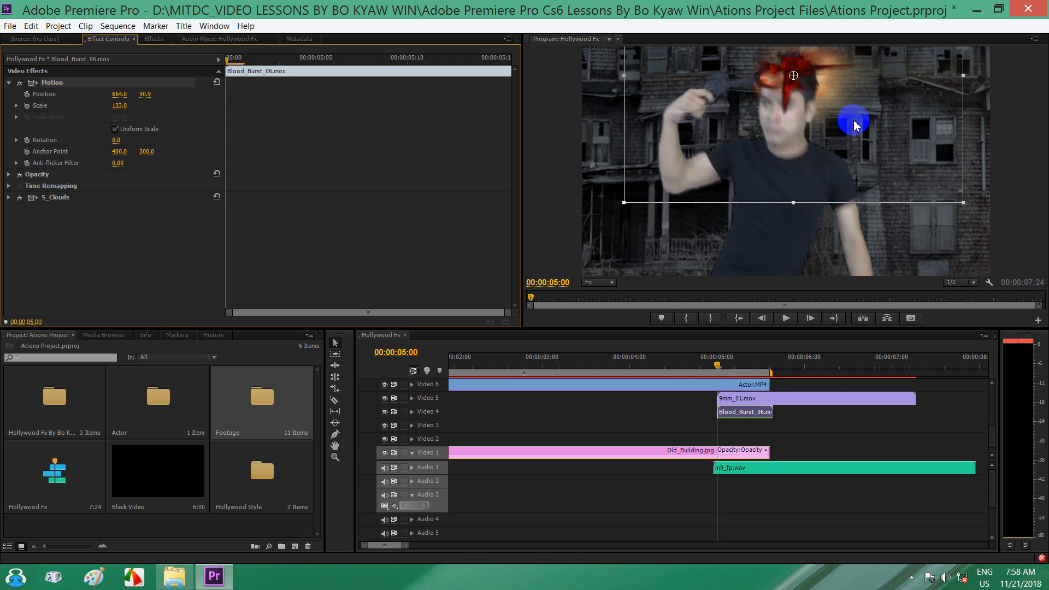
left_click_drag(828, 71, 808, 75)
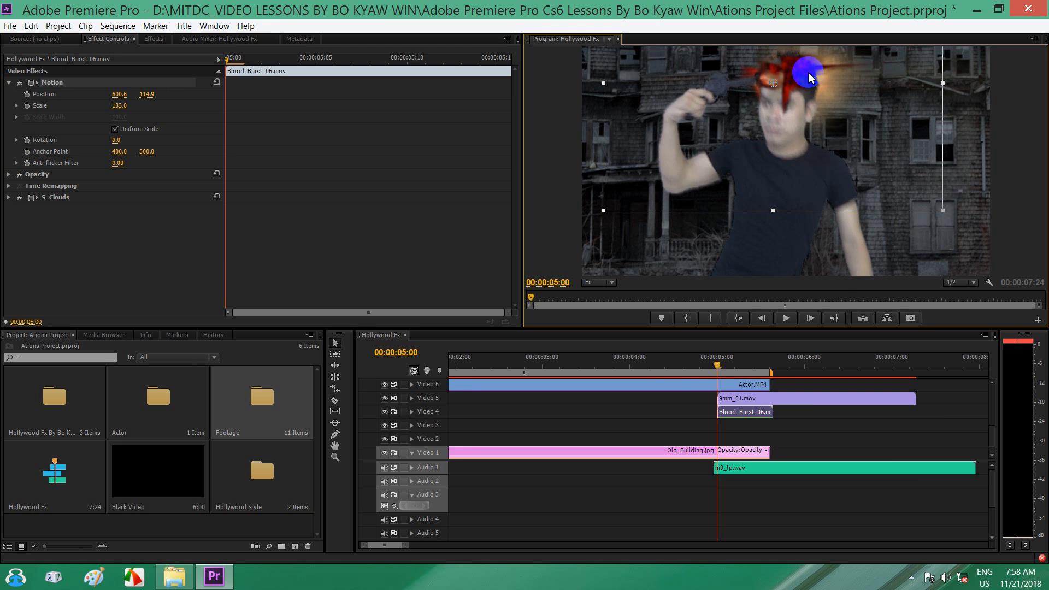
Step: Play the sequence several times from around 00:00:04:04 to review the gunshot and blood burst timing
left_click_drag(717, 365, 642, 367)
key("space")
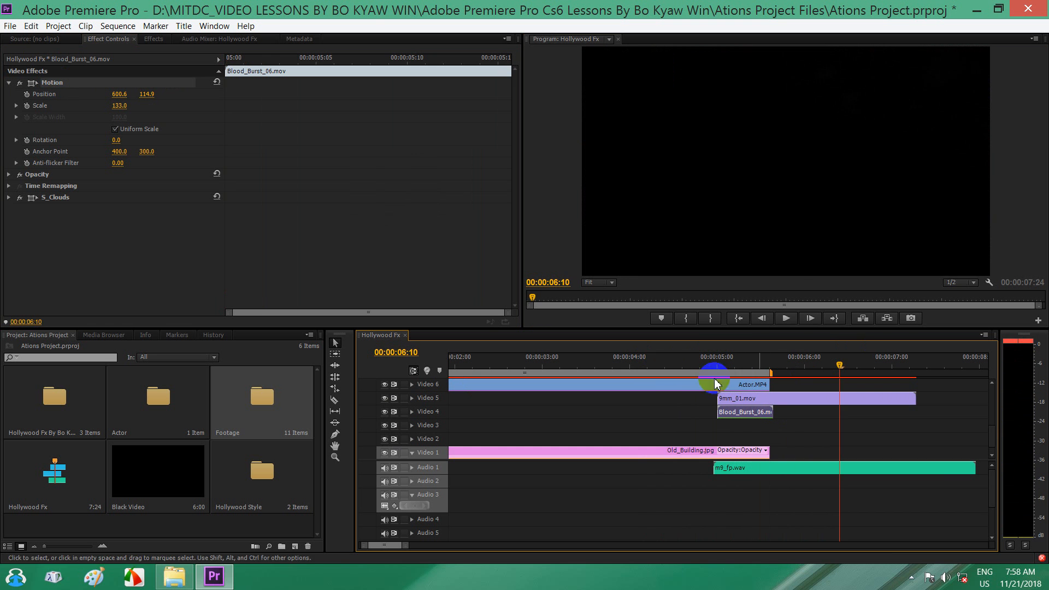
left_click(652, 364)
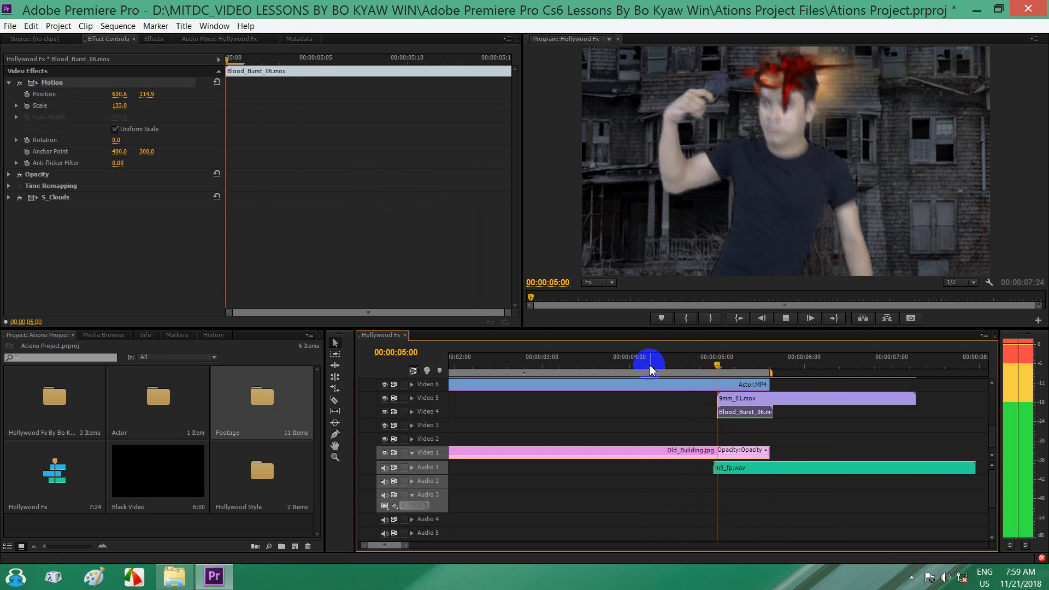
left_click(773, 365)
left_click_drag(773, 365, 647, 365)
key("space")
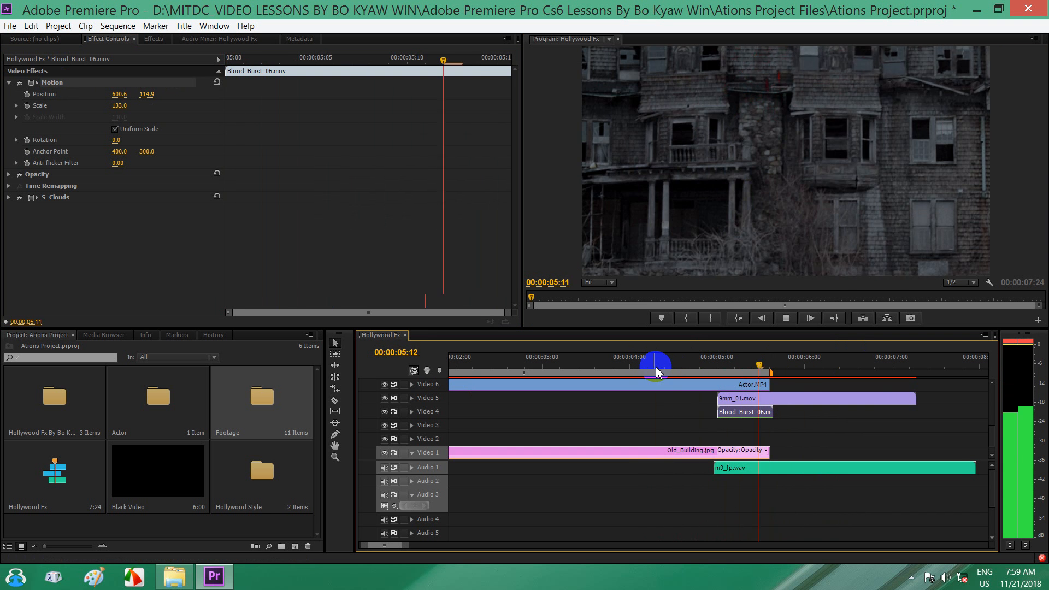
left_click_drag(801, 364, 637, 370)
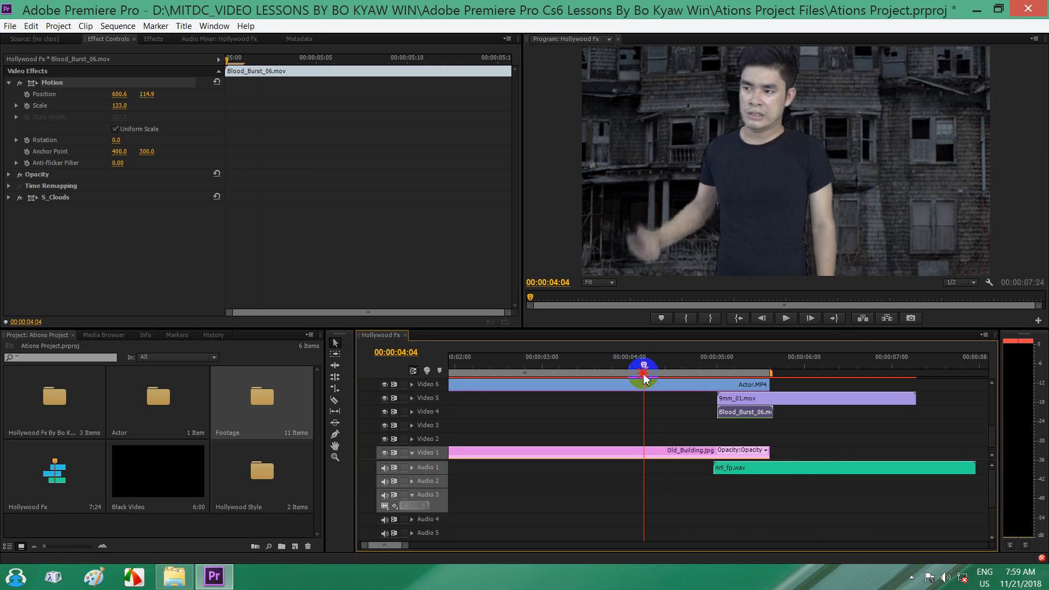
key("space")
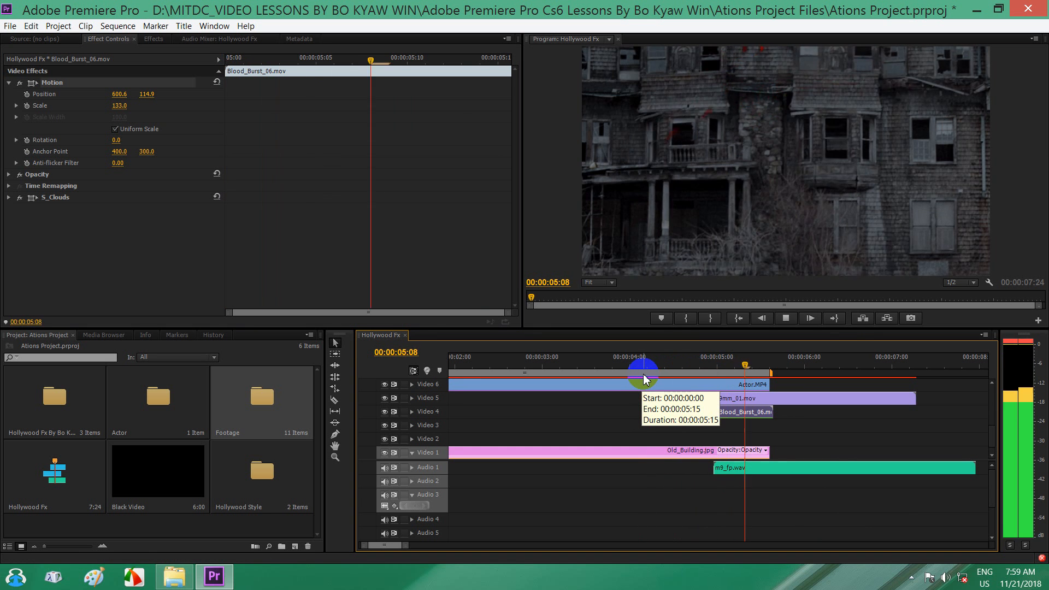
key("space")
left_click_drag(762, 365, 659, 364)
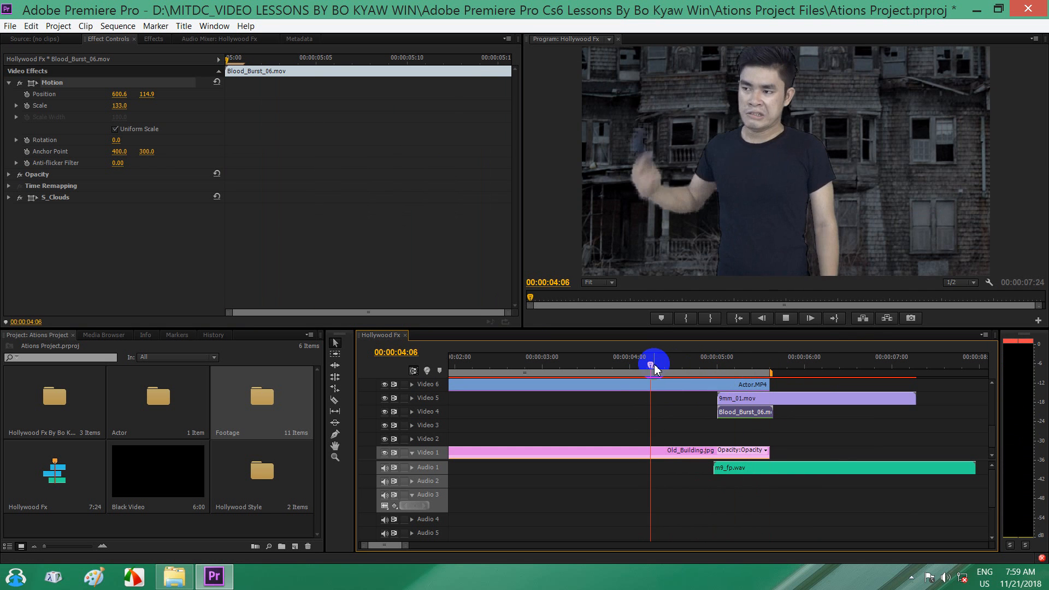
key("space")
key("space")
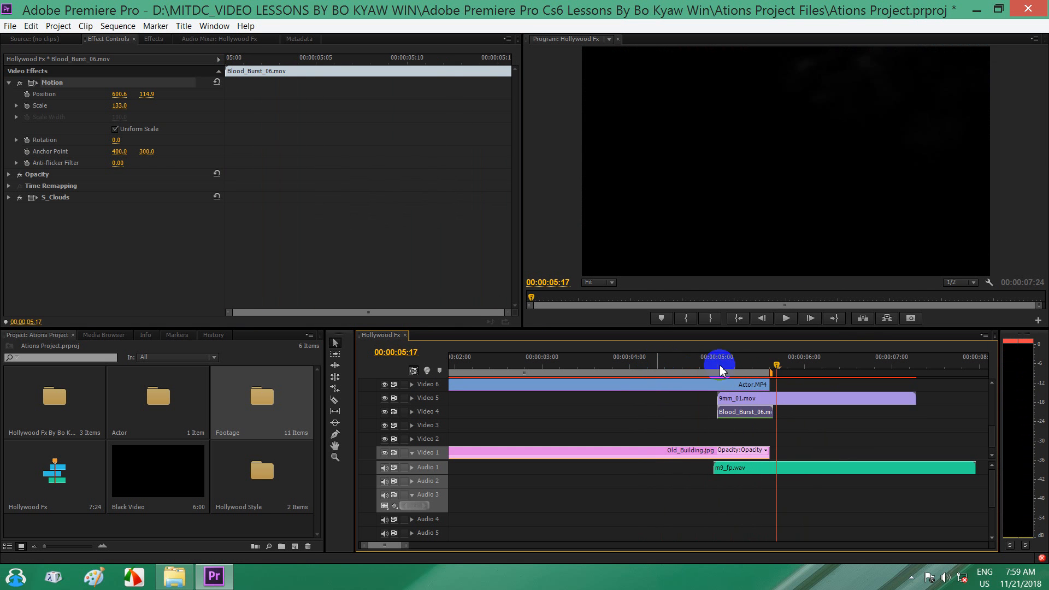
Step: Place Blood (5).mov from the Footage bin on Video 3 with its start at 00:00:05:00
left_click_drag(773, 364, 717, 373)
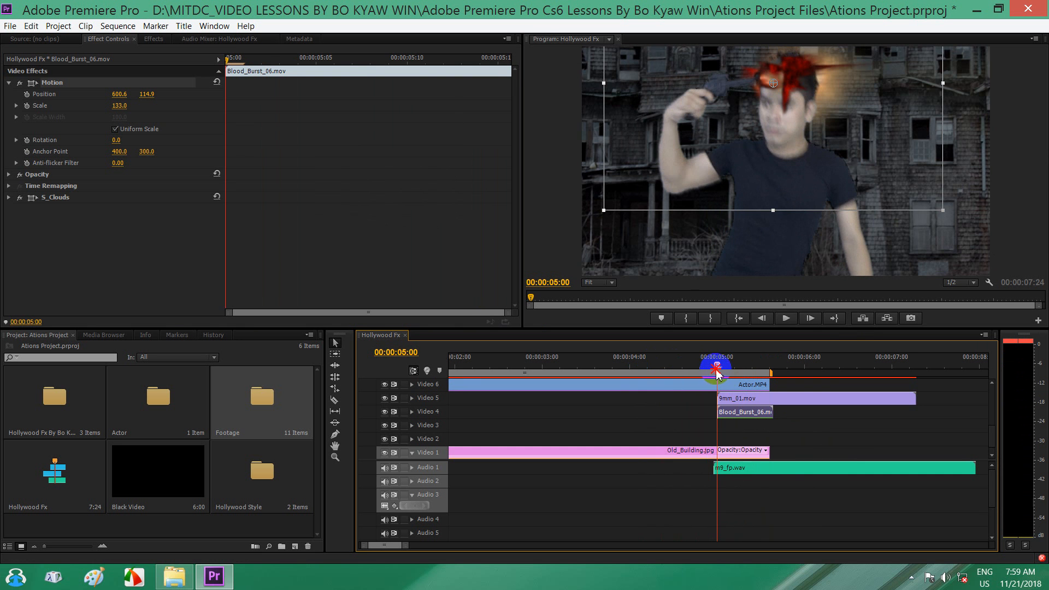
double_click(265, 399)
mouse_move(393, 216)
left_mouse_down()
mouse_move(408, 138)
mouse_move(407, 222)
left_mouse_up()
left_click(115, 266)
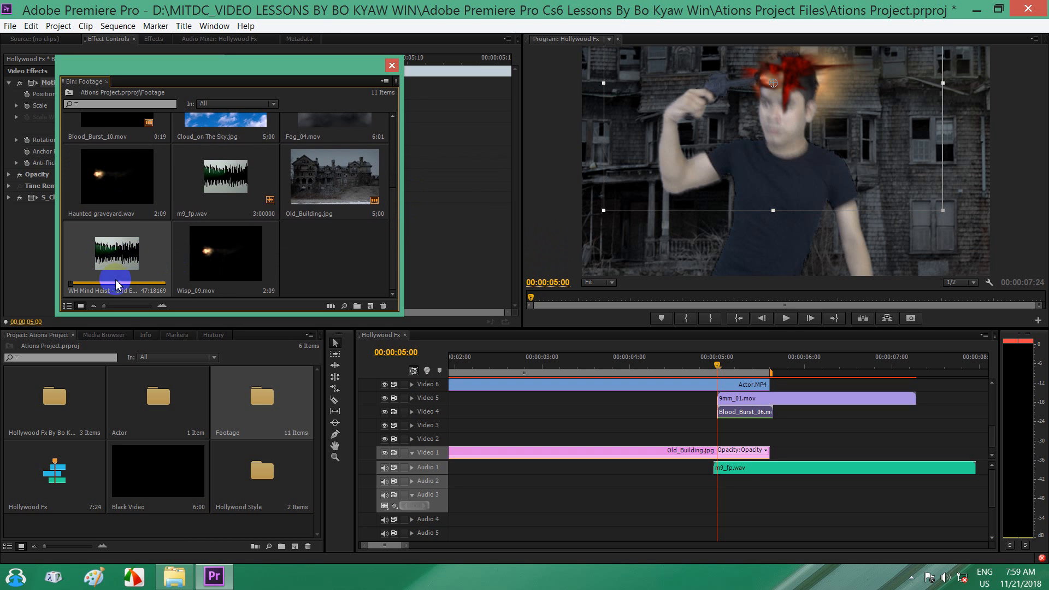
left_click(119, 176)
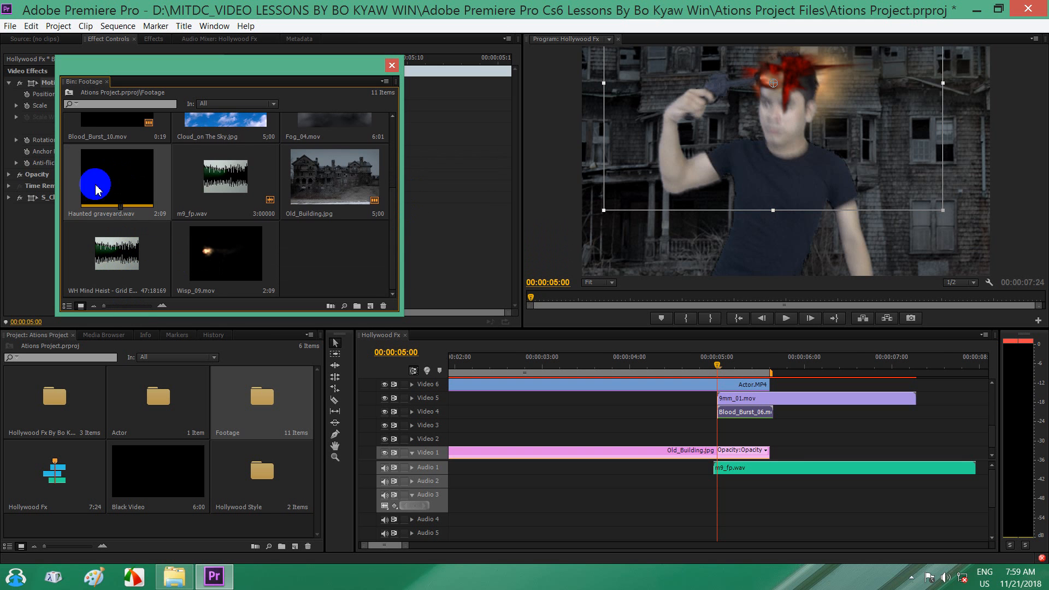
scroll(390, 234, "up", 3)
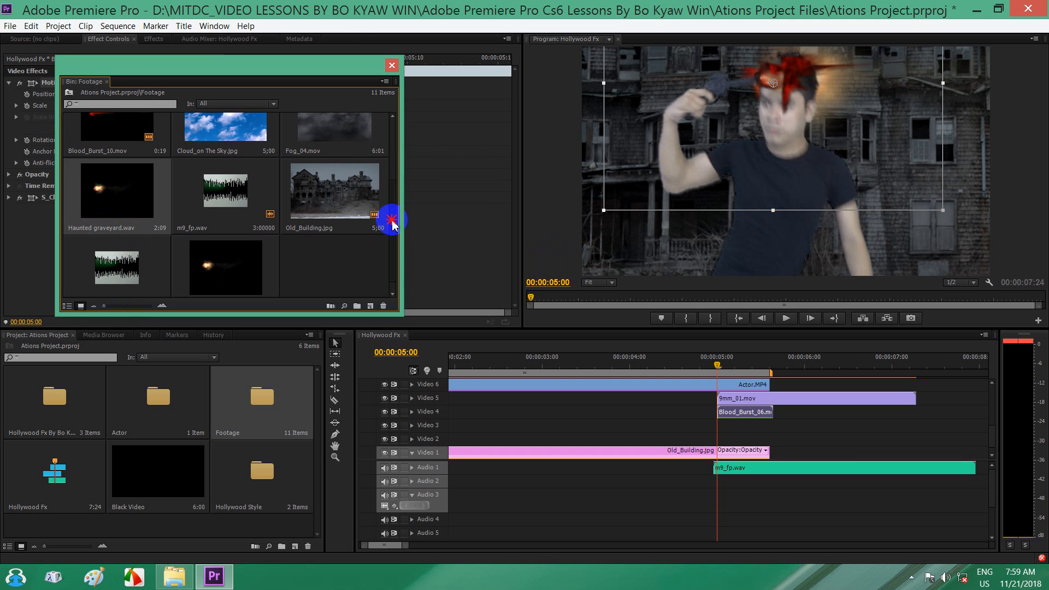
left_click(386, 217)
left_click(260, 203)
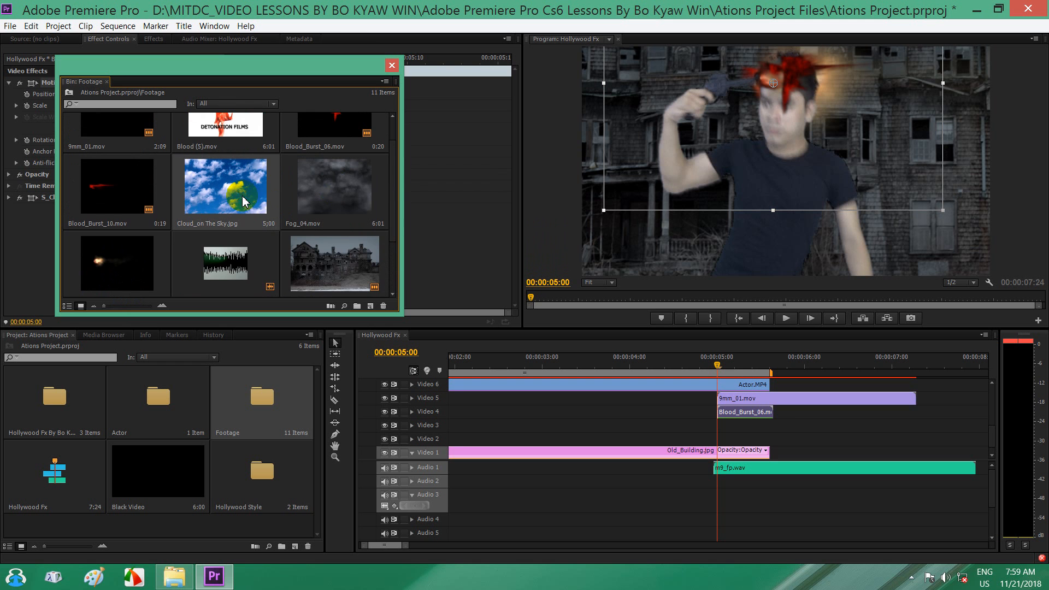
scroll(391, 191, "up", 2)
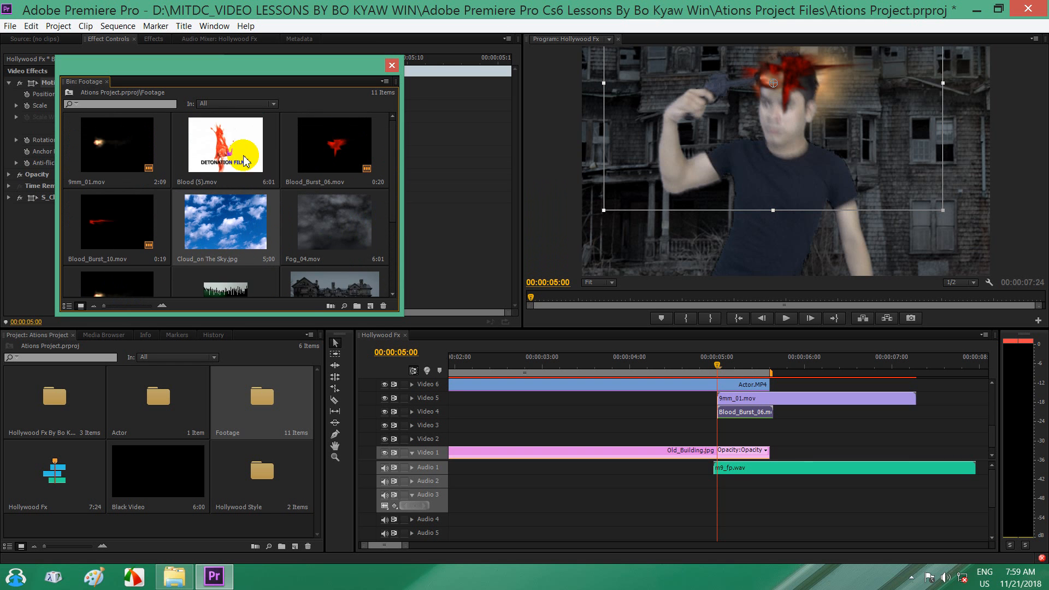
left_click(224, 152)
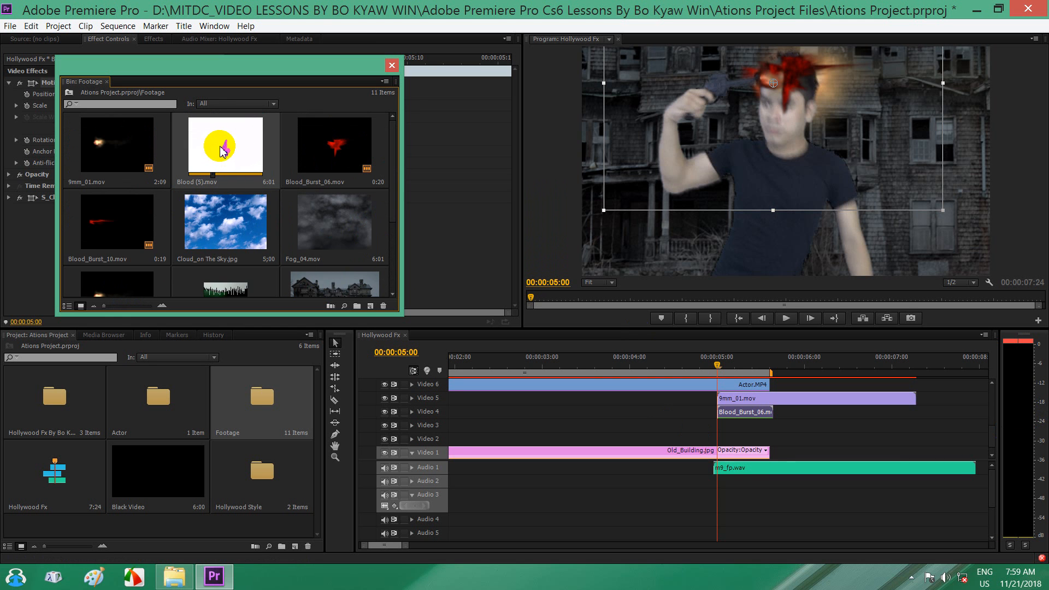
left_click_drag(221, 152, 723, 421)
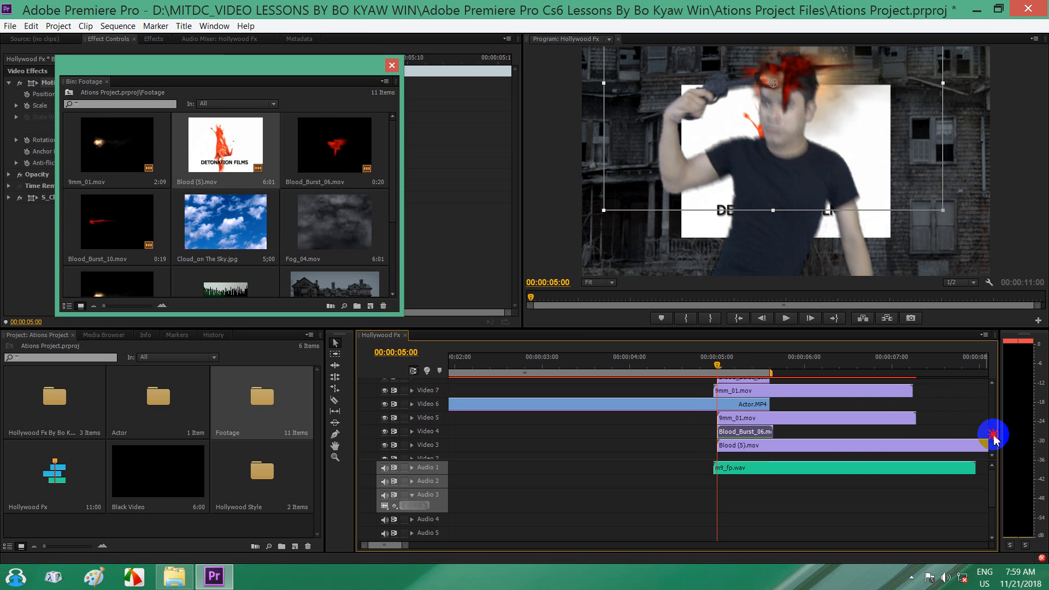
scroll(983, 437, "up", 2)
mouse_move(782, 453)
left_mouse_down()
mouse_move(780, 368)
mouse_move(780, 453)
left_mouse_up()
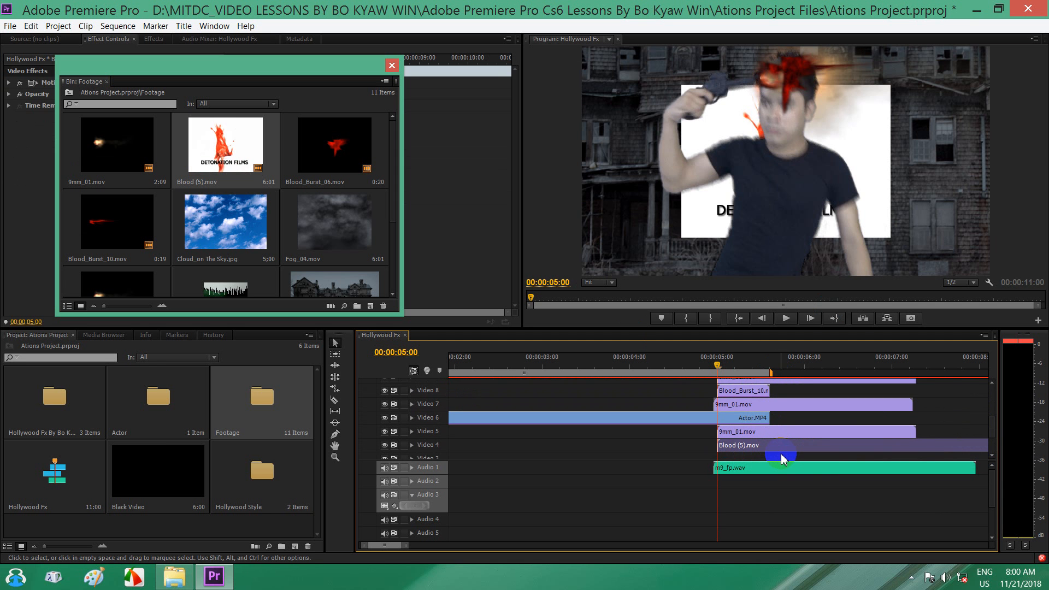
key("ctrl+z")
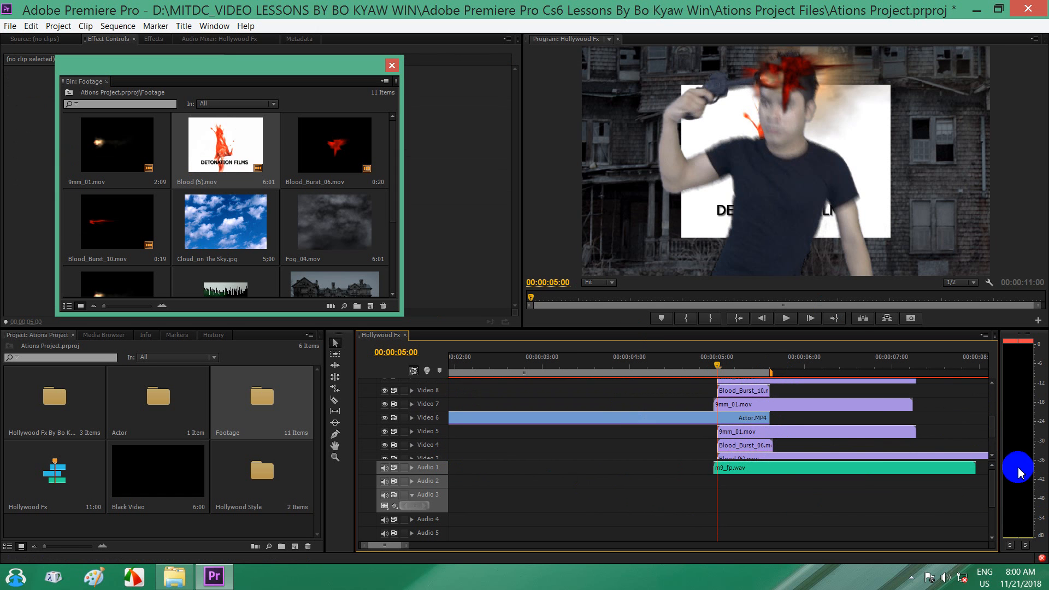
Step: Enlarge the timeline area upward to show more tracks and select the Blood (5).mov clip on Video 3
scroll(995, 429, "up", 2)
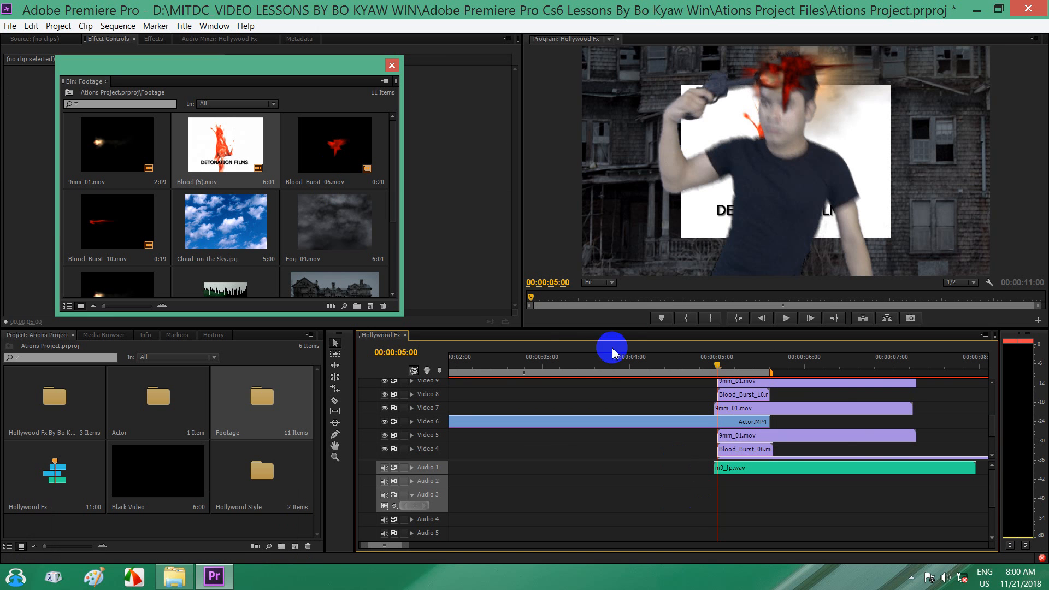
left_click_drag(577, 330, 550, 222)
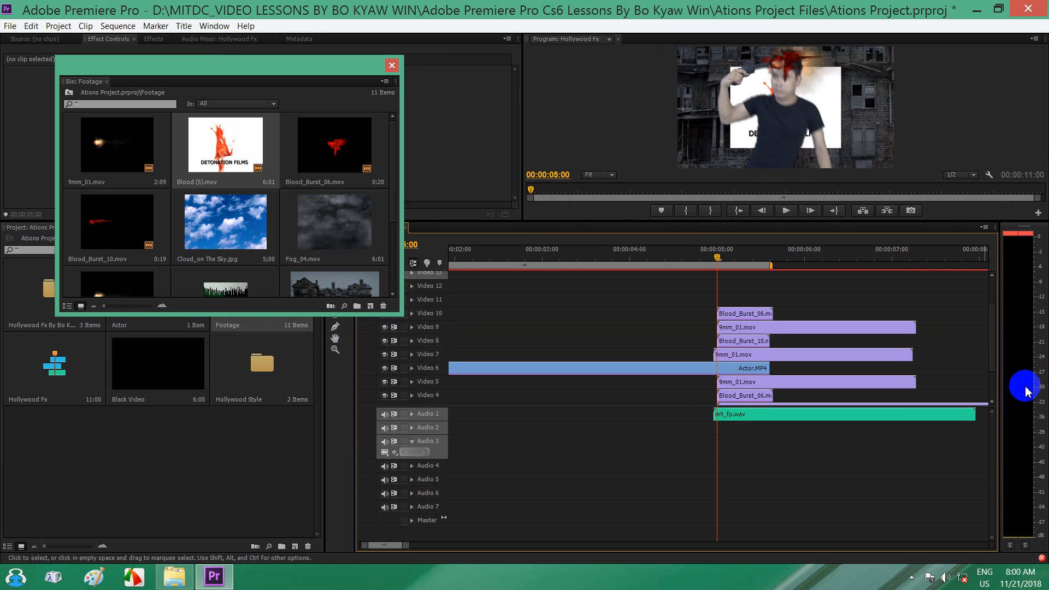
scroll(994, 360, "down", 2)
scroll(995, 361, "down", 3)
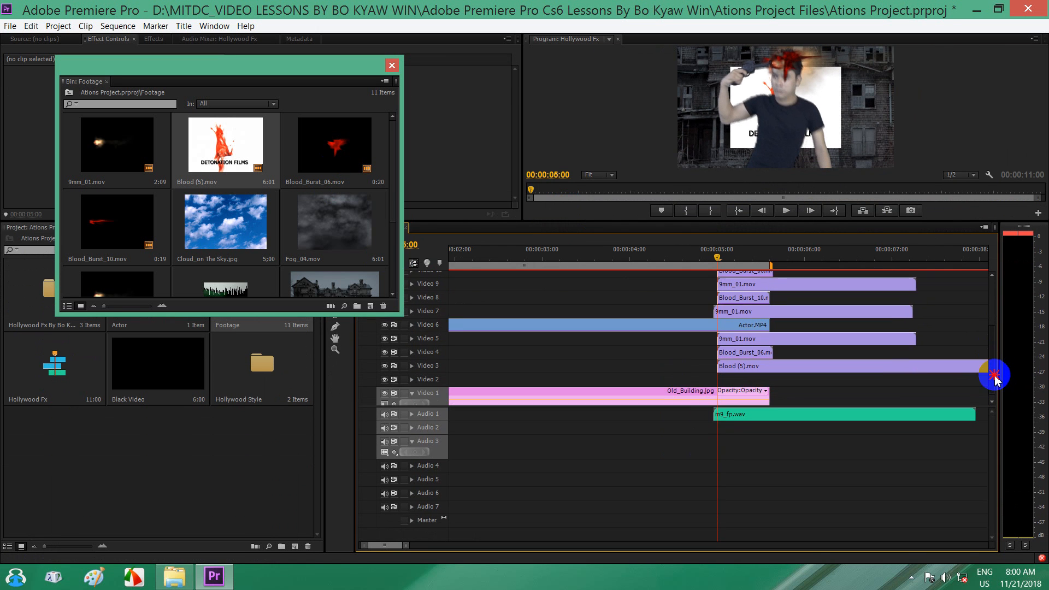
scroll(994, 368, "up", 1)
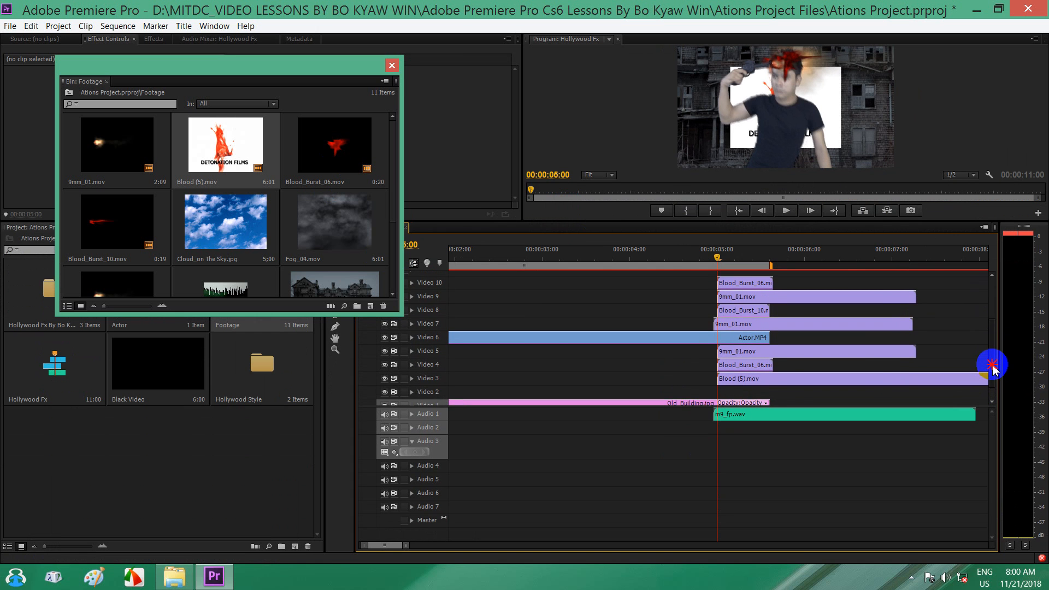
left_click(779, 378)
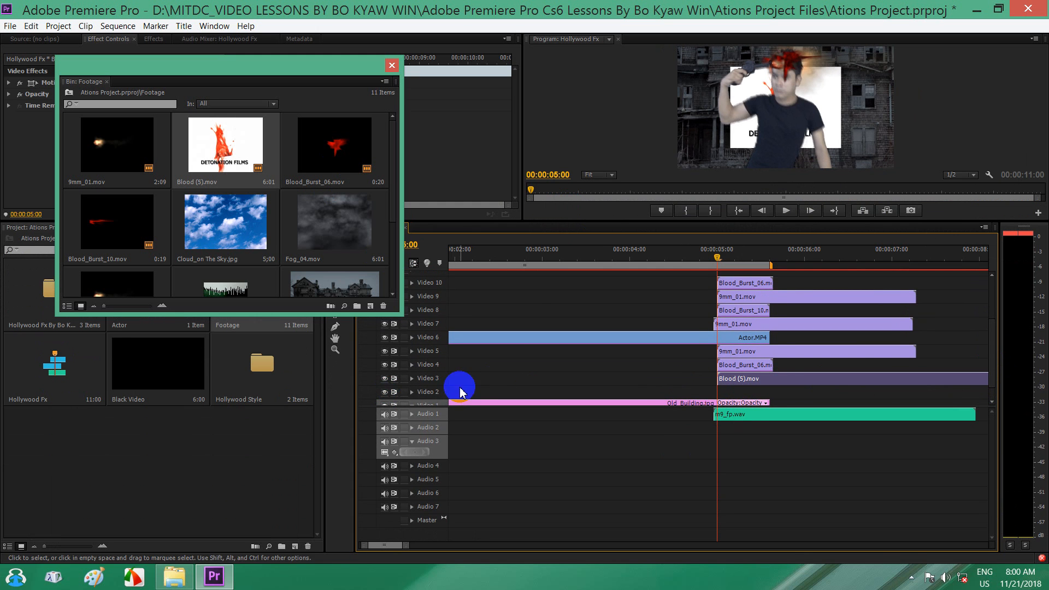
Step: Hide the Video 3 track and move the Blood (5).mov clip up to Video 11, starting at 00:00:05:00
left_click(385, 378)
left_click(385, 379)
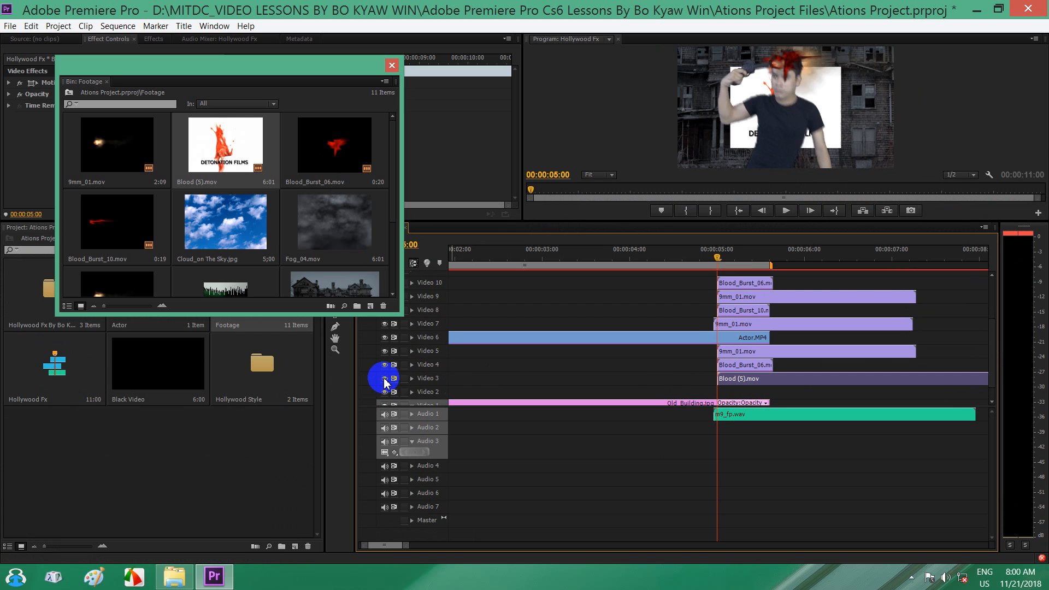
left_click(385, 379)
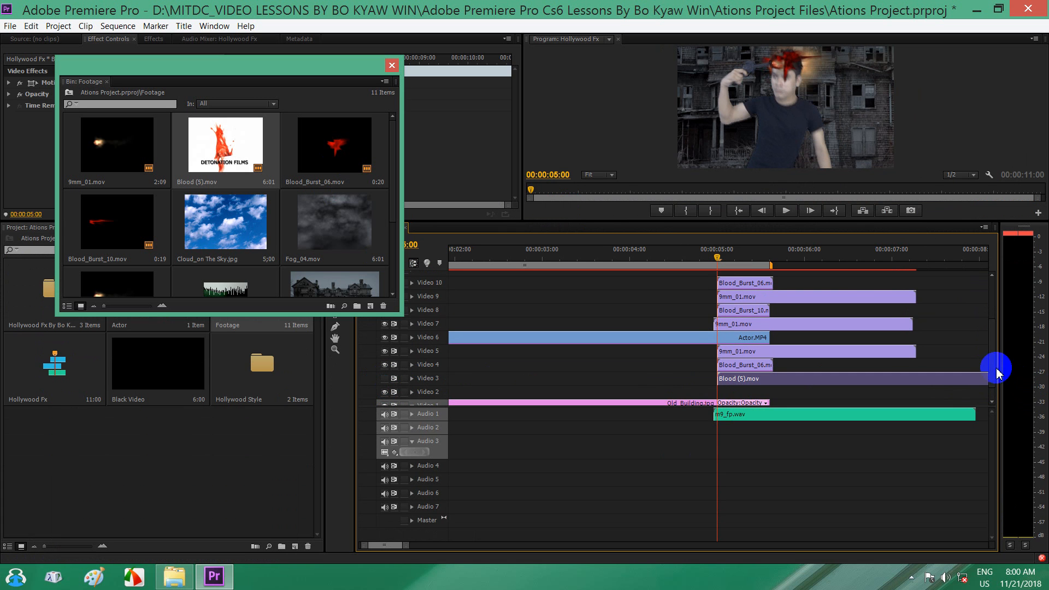
left_click_drag(994, 375, 992, 363)
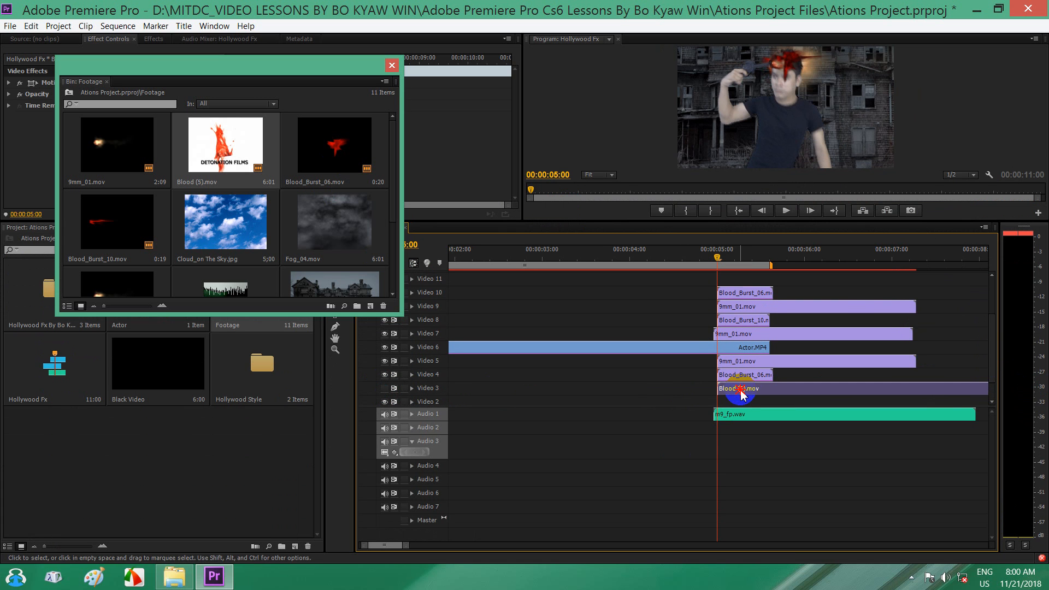
left_click_drag(748, 390, 738, 281)
left_click_drag(994, 345, 993, 325)
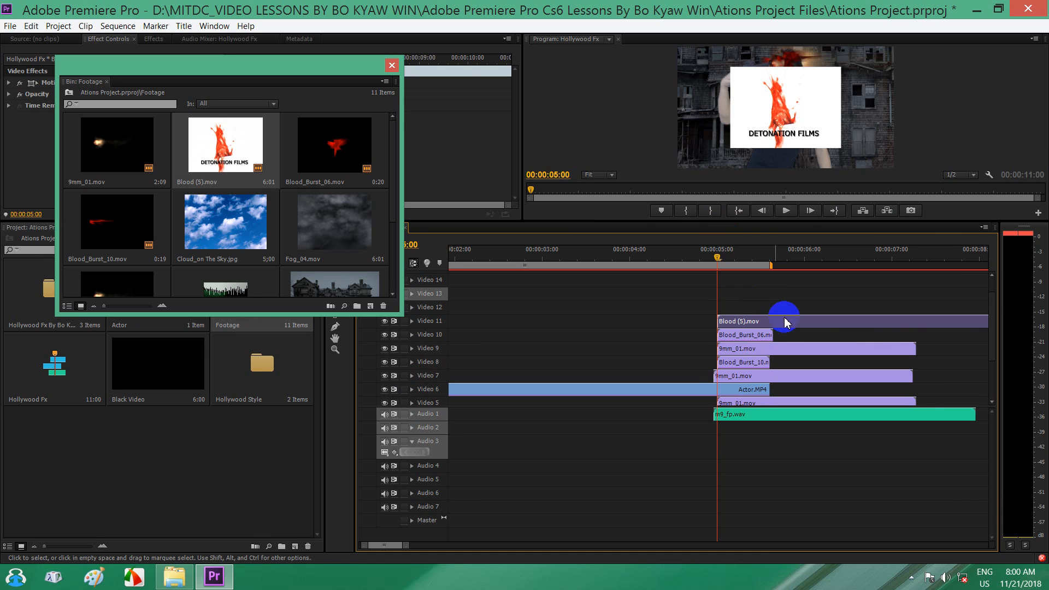
Step: Slide Blood (5).mov on Video 11 earlier to start at about 00:00:04:13 and close the Footage bin
left_click_drag(811, 325, 797, 328)
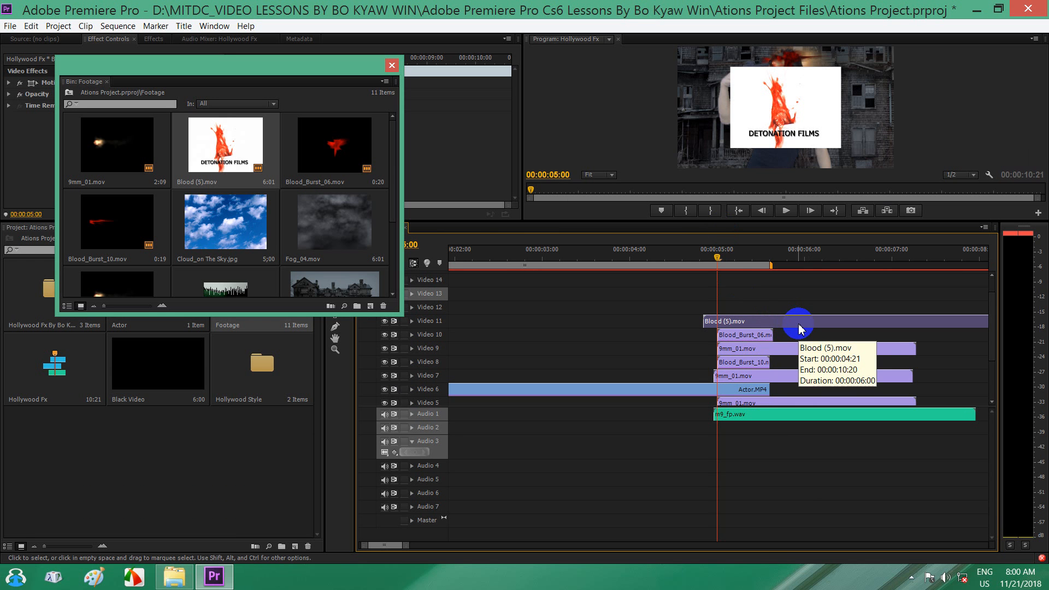
left_click_drag(798, 323, 848, 325)
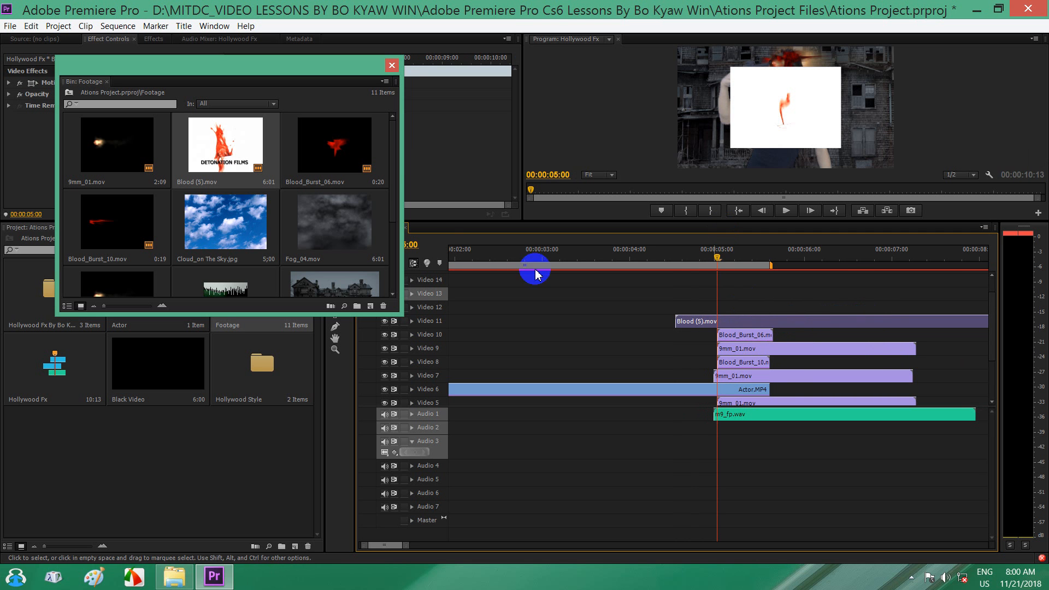
left_click(391, 65)
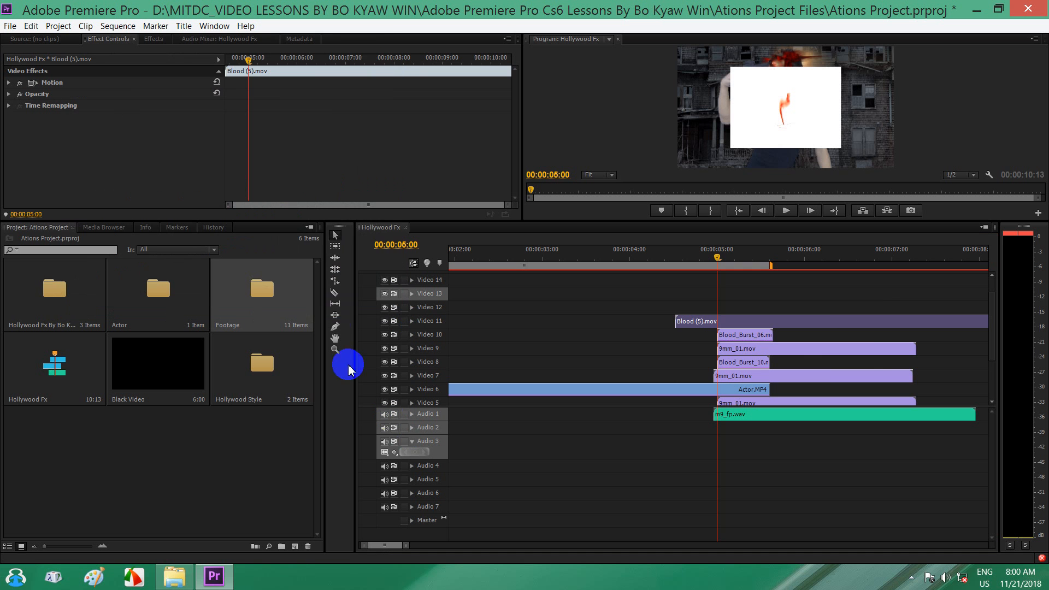
Step: Split Blood (5).mov on Video 11 with the Razor tool at 00:00:05:00 and delete the part before the cut
left_click(335, 292)
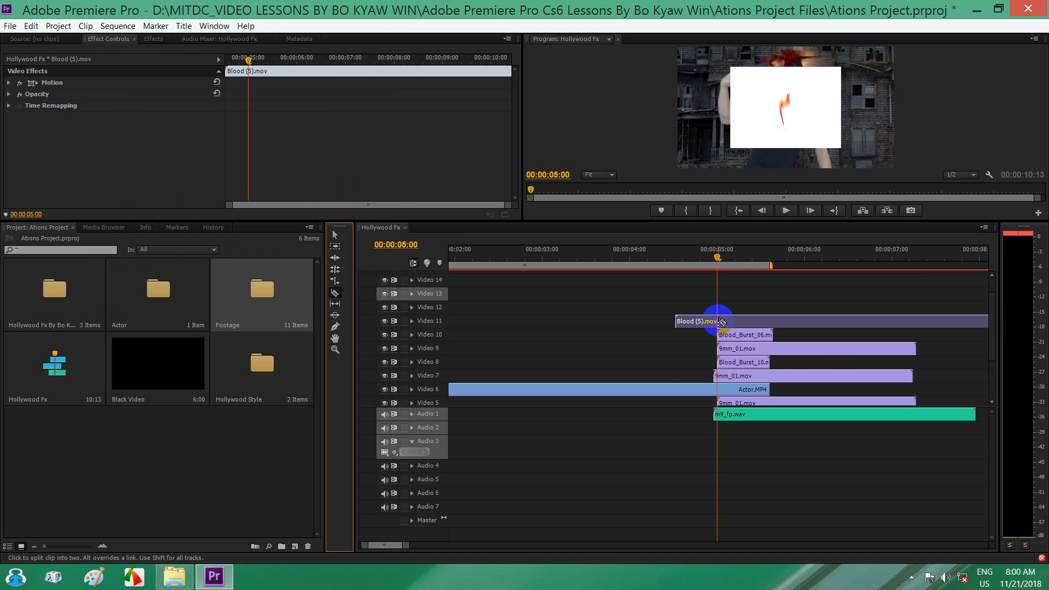
left_click(718, 321)
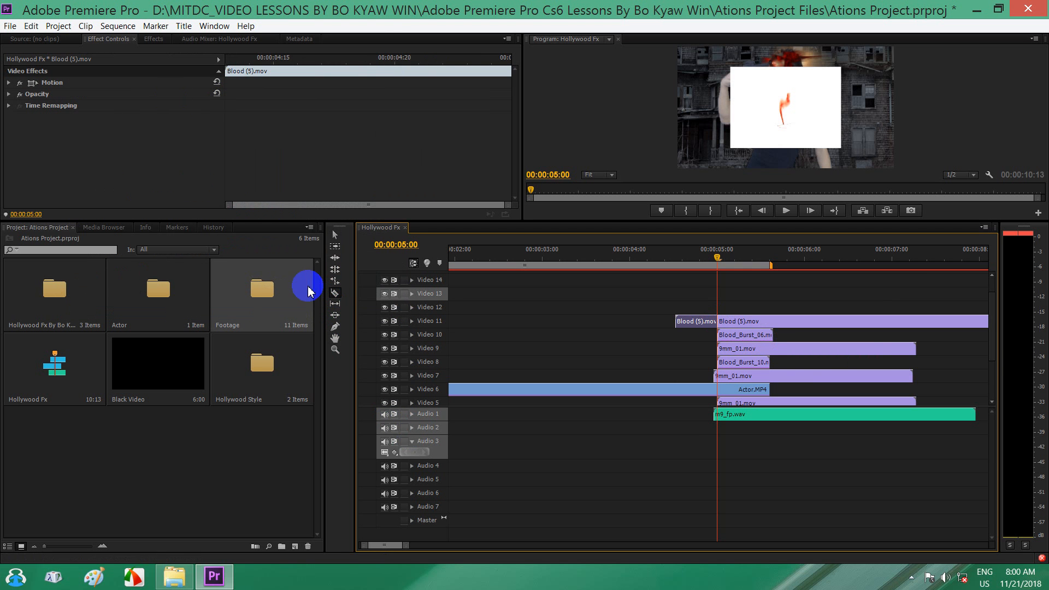
left_click(335, 234)
left_click(699, 321)
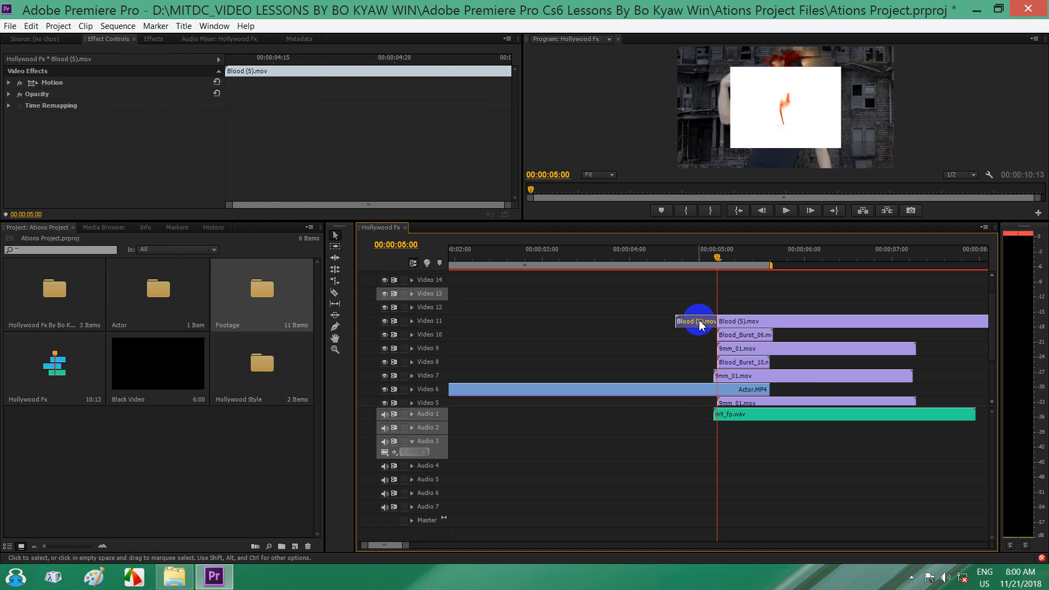
key("Delete")
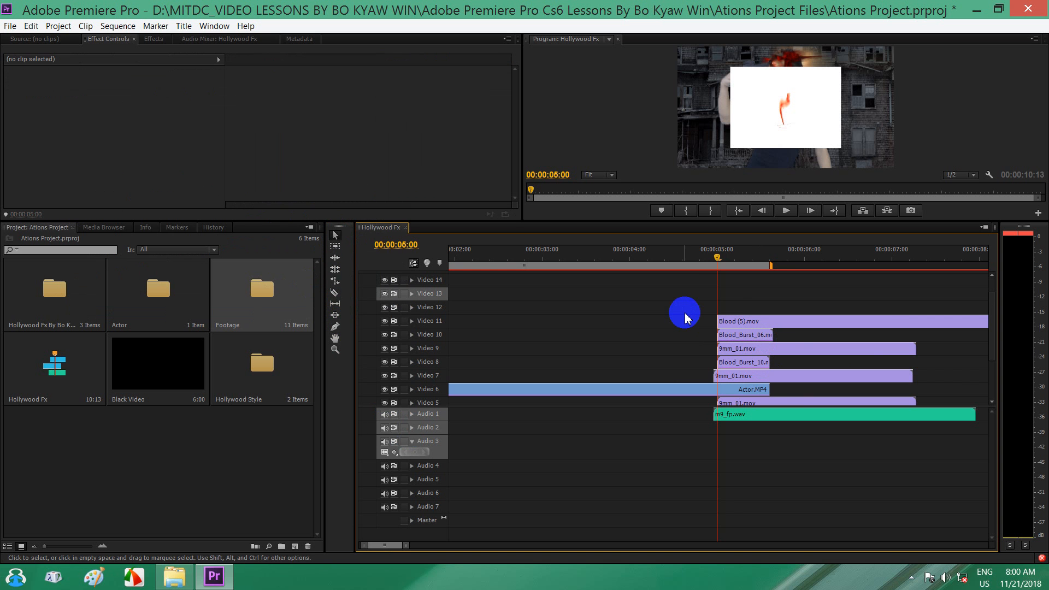
Step: Slide the trimmed Blood (5).mov clip earlier to start at about 00:00:03:16, checking its blood frames at 00:00:05:00 and 00:00:05:06
left_click(991, 345)
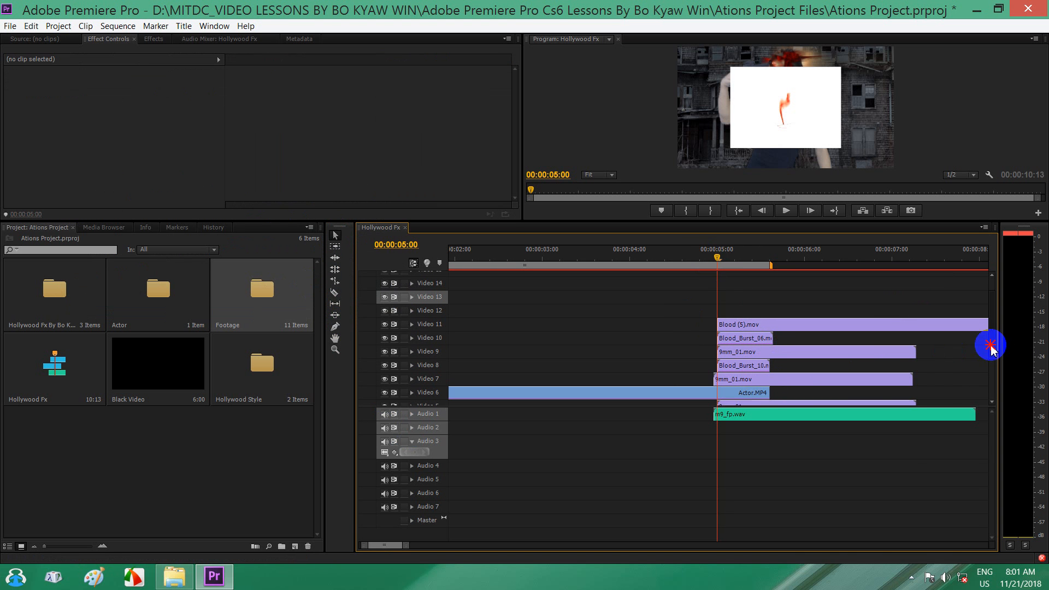
left_click_drag(990, 346, 991, 338)
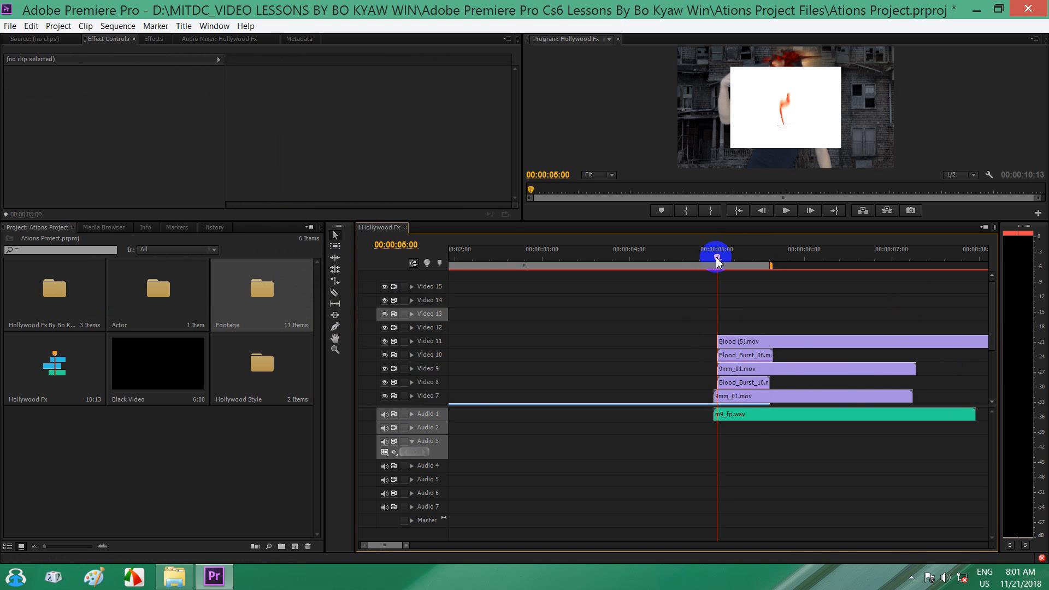
mouse_move(717, 262)
left_mouse_down()
mouse_move(730, 260)
mouse_move(718, 266)
left_mouse_up()
left_click_drag(847, 343, 818, 341)
left_click_drag(721, 253, 737, 263)
left_click(734, 342)
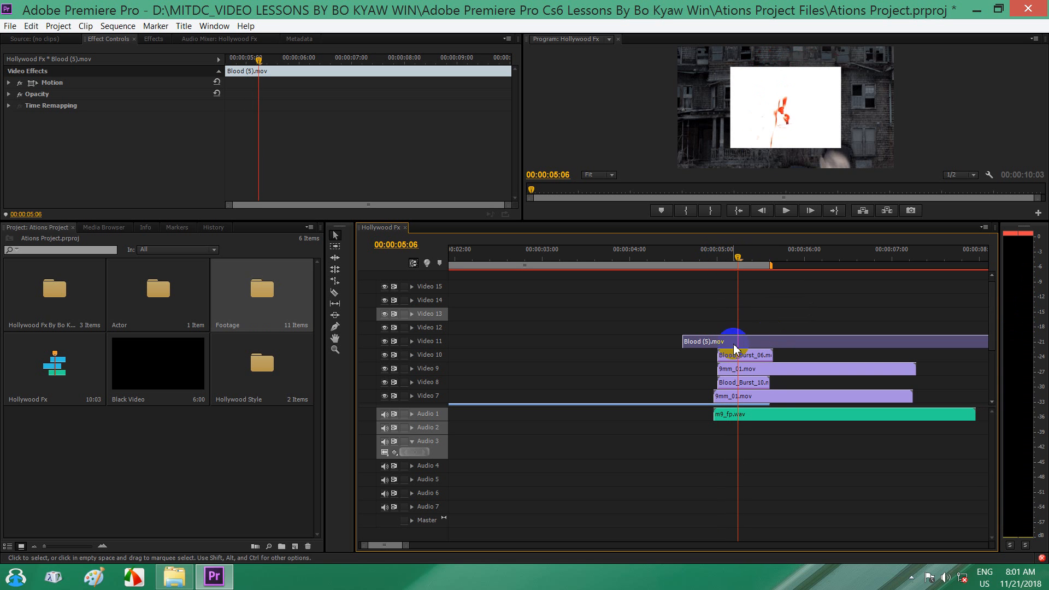
left_click_drag(760, 345, 731, 343)
left_click(724, 262)
left_click_drag(724, 264, 717, 264)
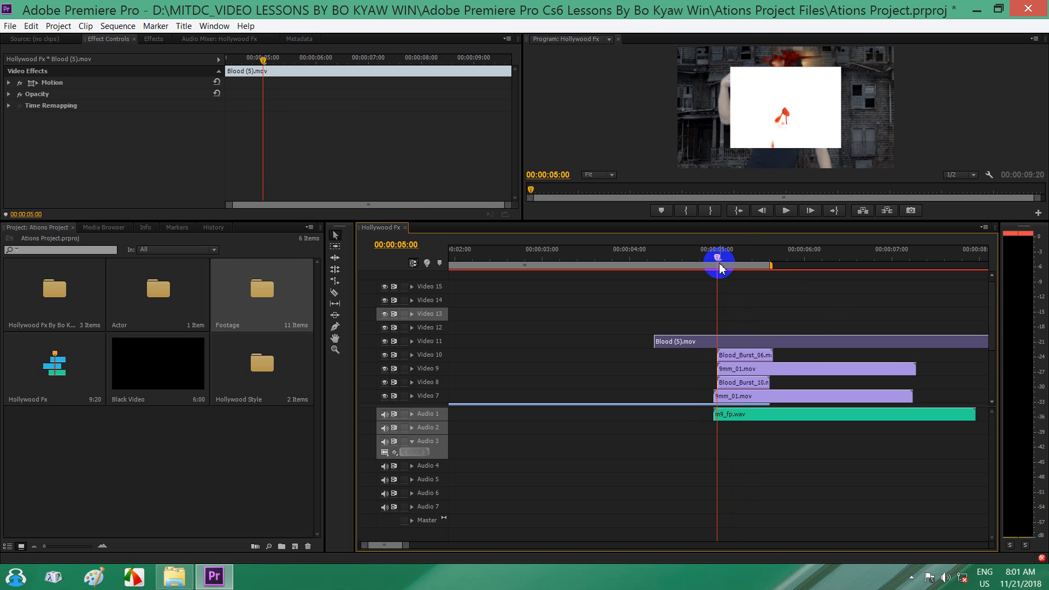
left_click(779, 342)
left_click_drag(763, 349, 741, 345)
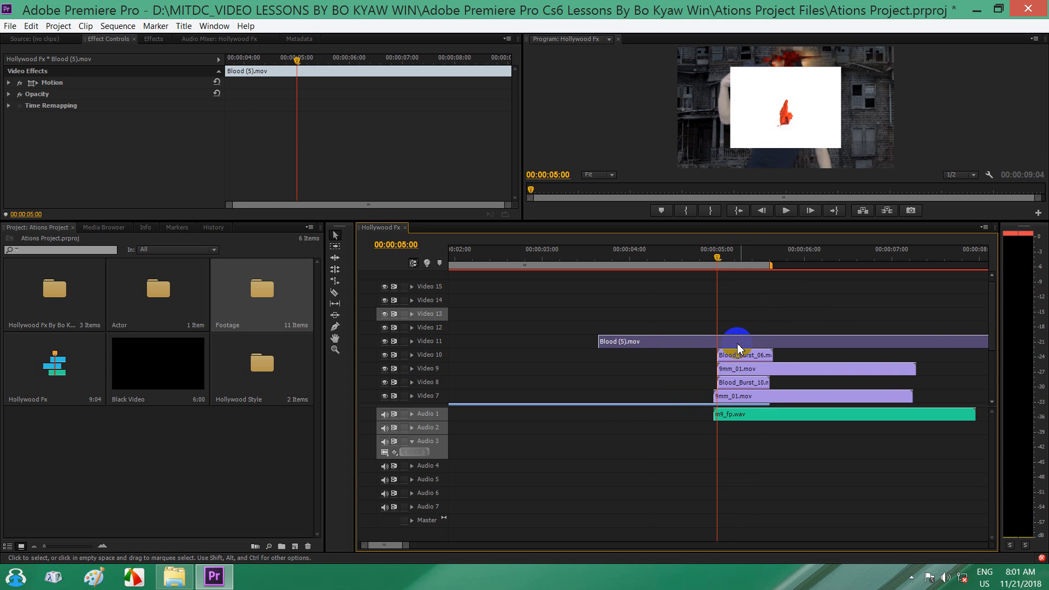
Step: Cut the shifted Blood (5).mov clip again at 00:00:05:00 and clear the segment that precedes the playhead
left_click(333, 295)
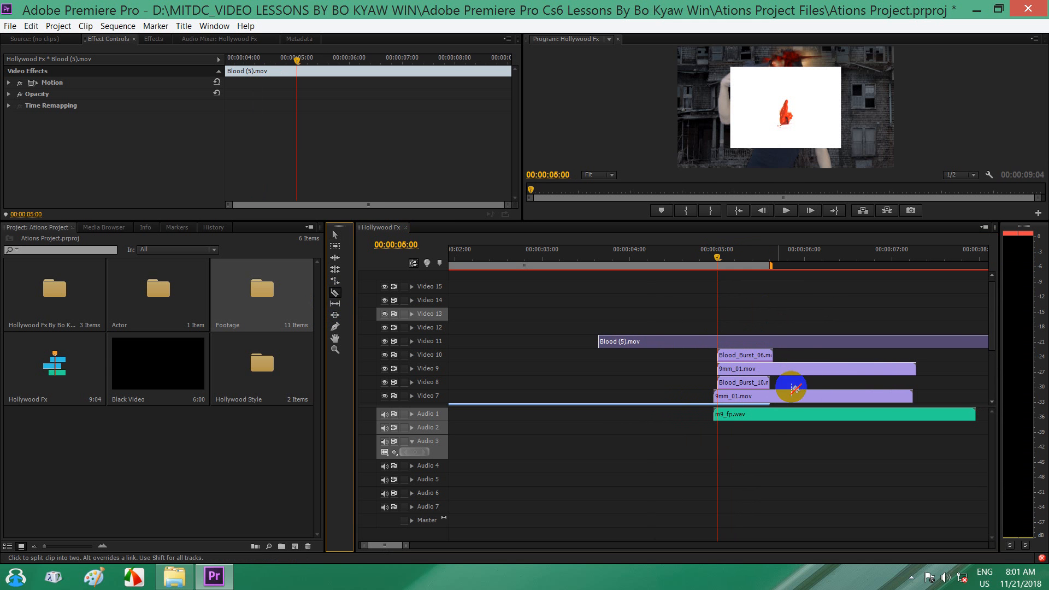
left_click(717, 342)
left_click(335, 237)
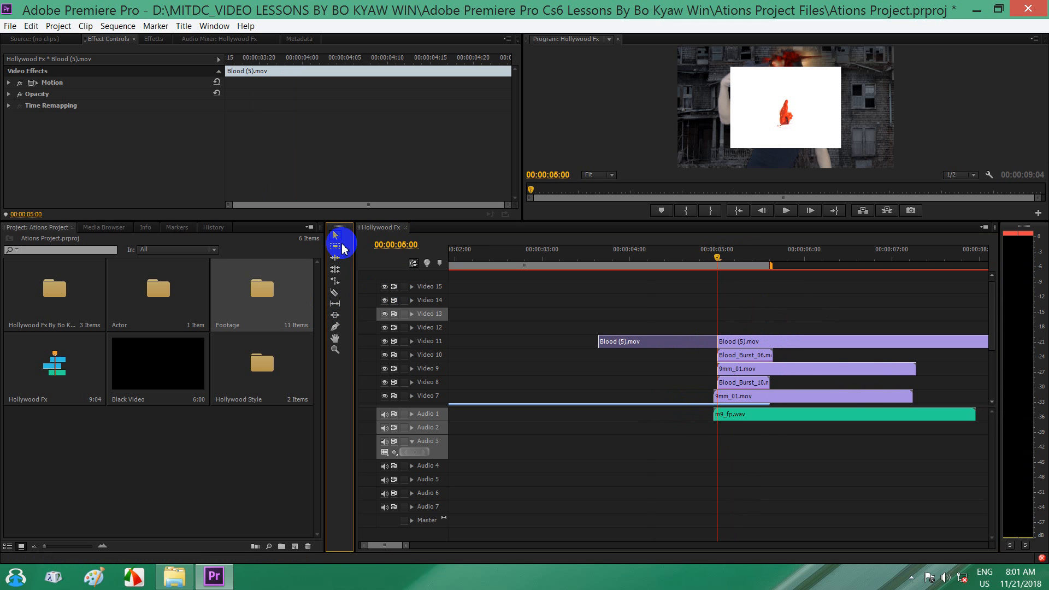
left_click(638, 343)
right_click(638, 343)
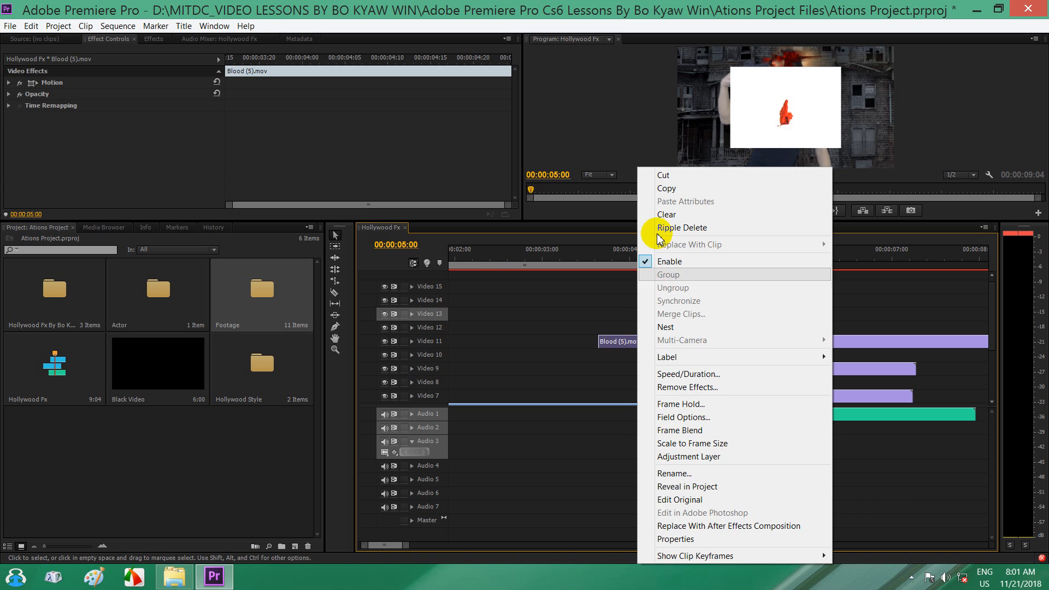
left_click(662, 213)
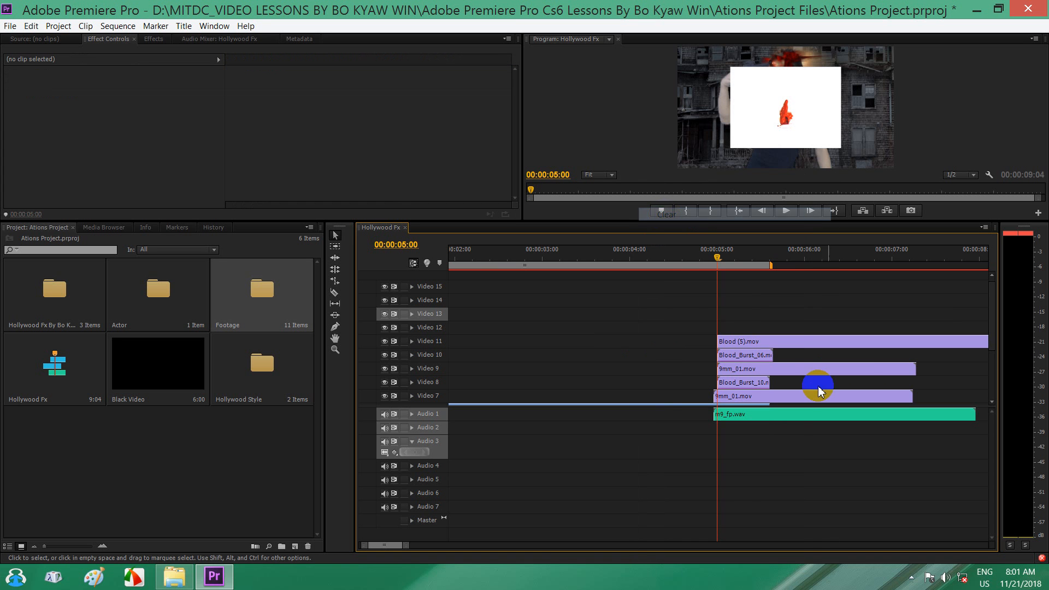
Step: Set the opacity blend mode of the Blood (5).mov clip on Video 11 to Multiply
left_click(748, 343)
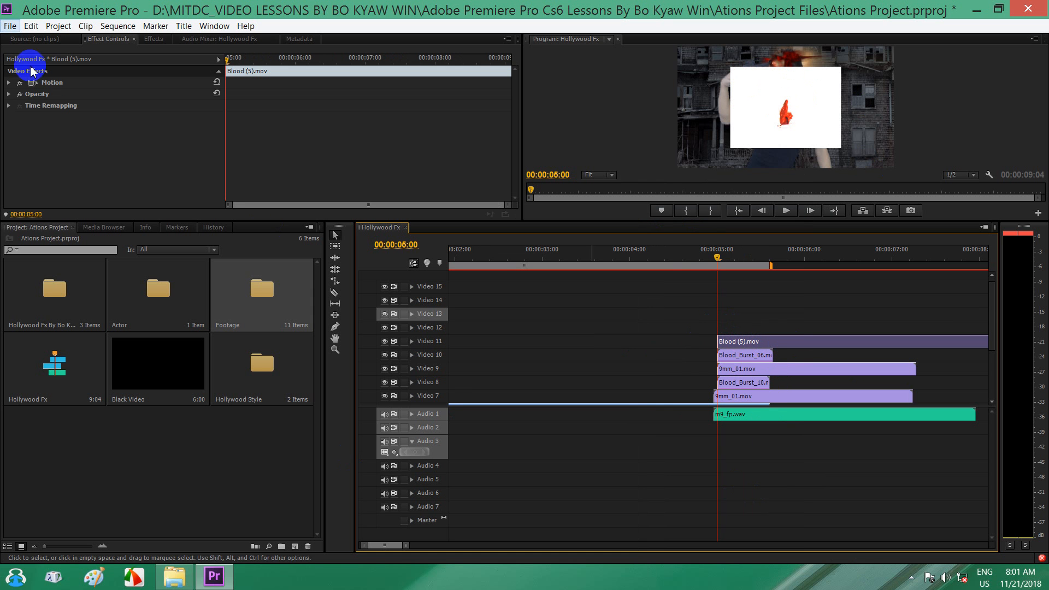
left_click(8, 97)
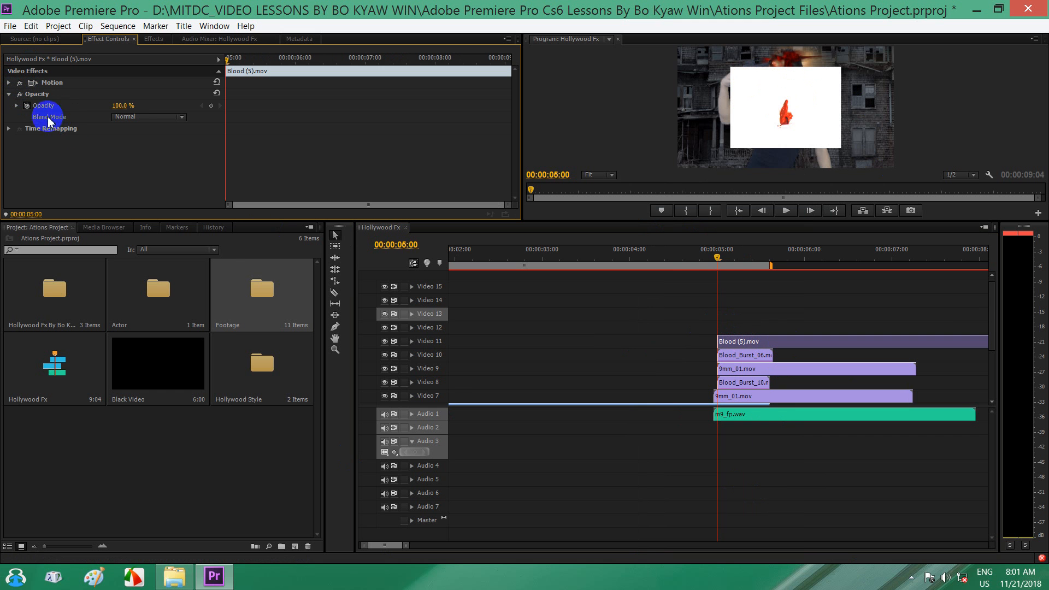
left_click(183, 122)
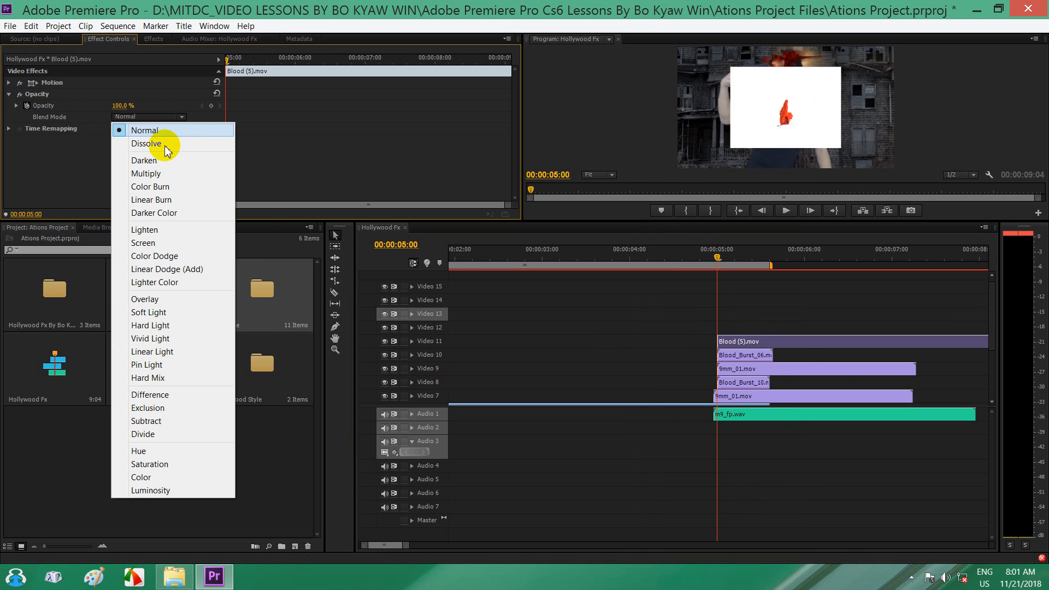
left_click(160, 173)
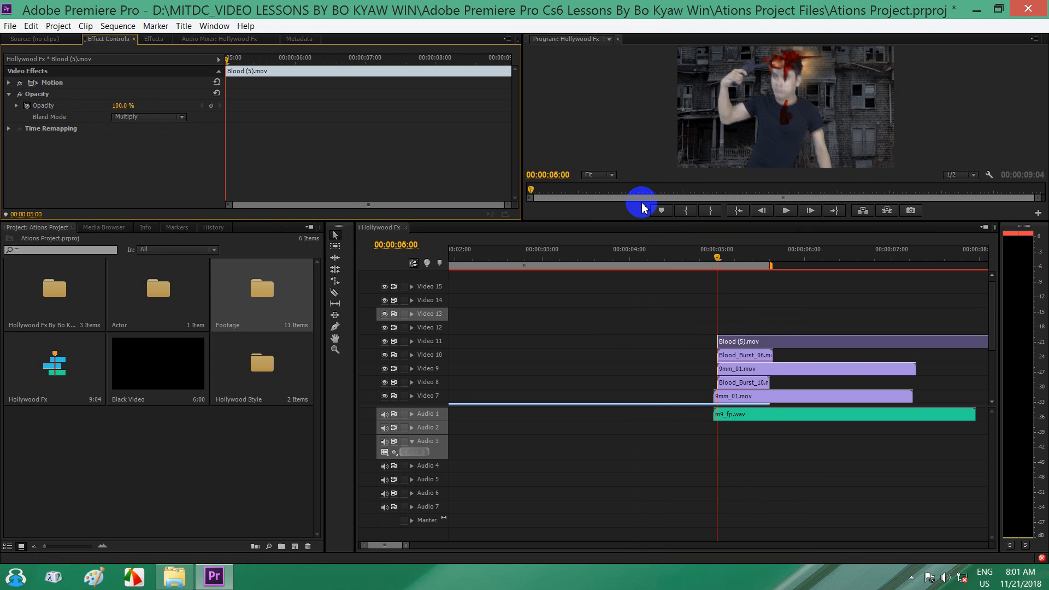
Step: Enlarge the program preview, then move, shrink and slightly rotate the Blood (5).mov clip so it sits over the actor's head
left_click_drag(652, 222, 640, 361)
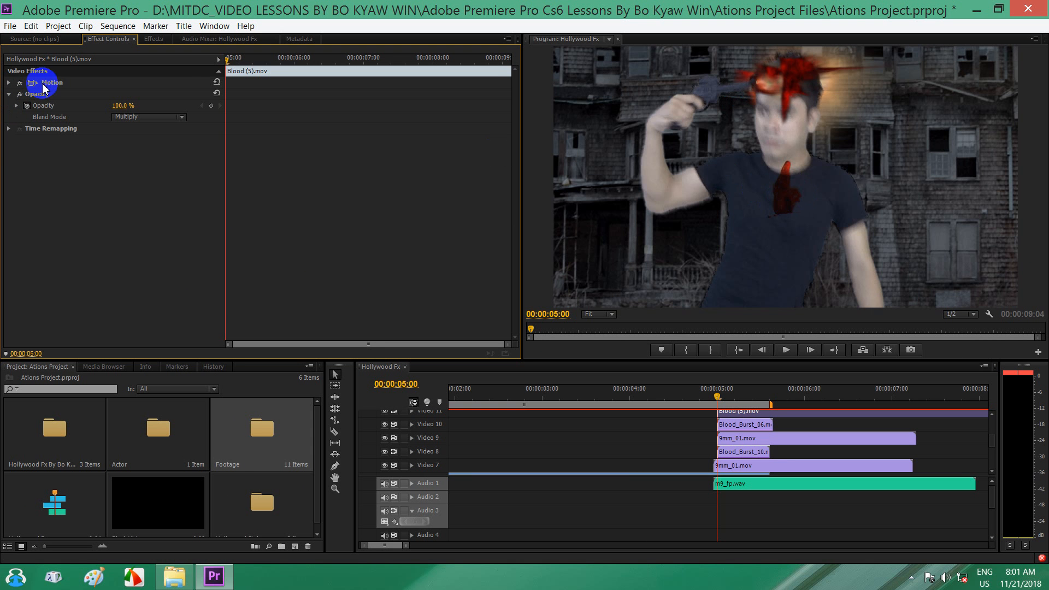
left_click(69, 85)
left_click_drag(804, 189, 772, 76)
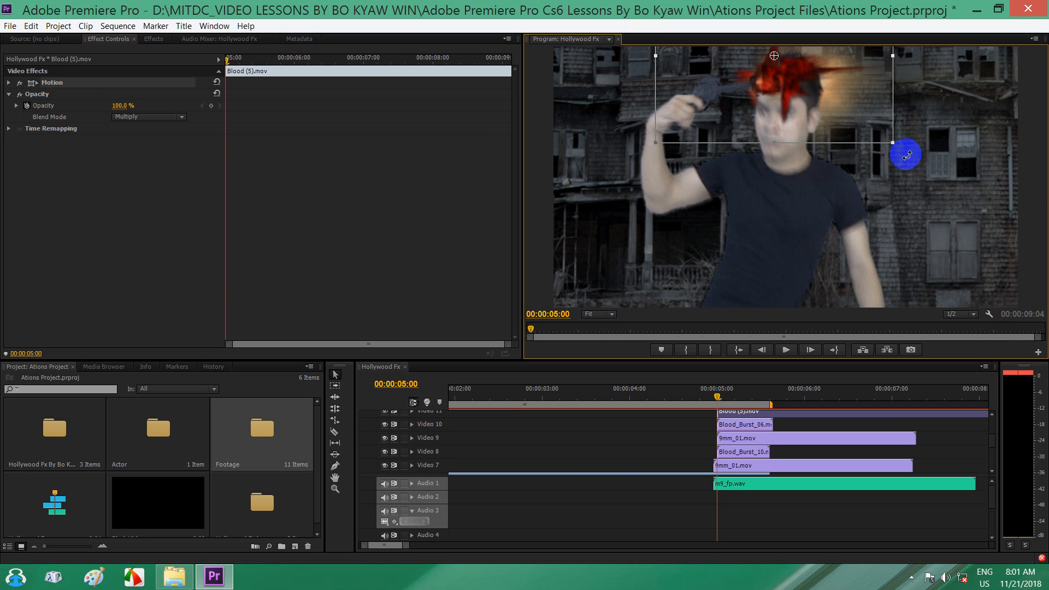
left_click_drag(905, 149, 698, 185)
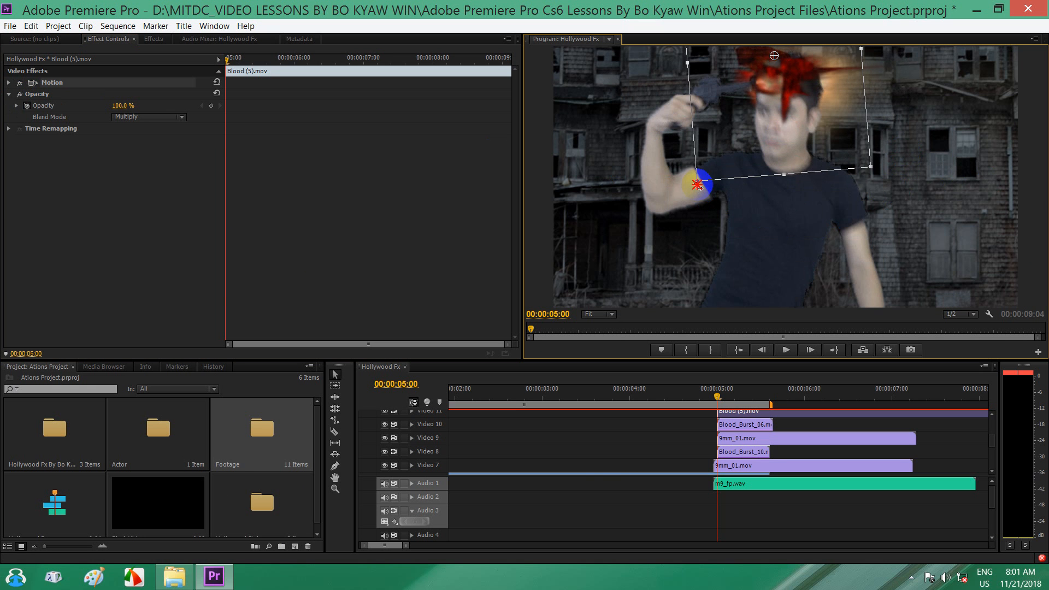
left_click_drag(749, 54, 763, 75)
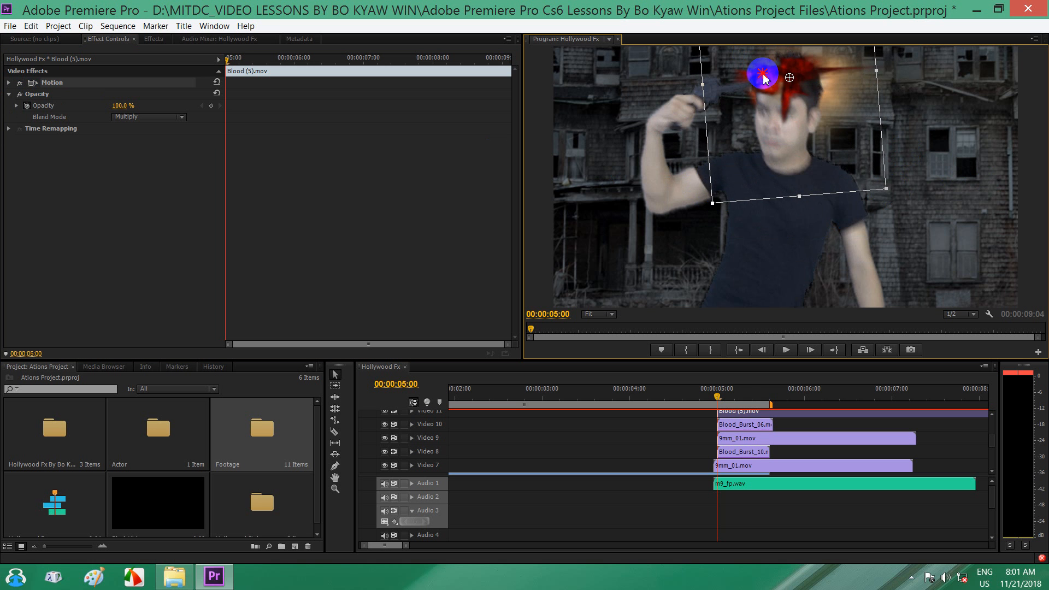
Step: Move the Blood (5).mov clip on Video 11 one frame earlier so it starts at 00:00:04:24
left_click(992, 435)
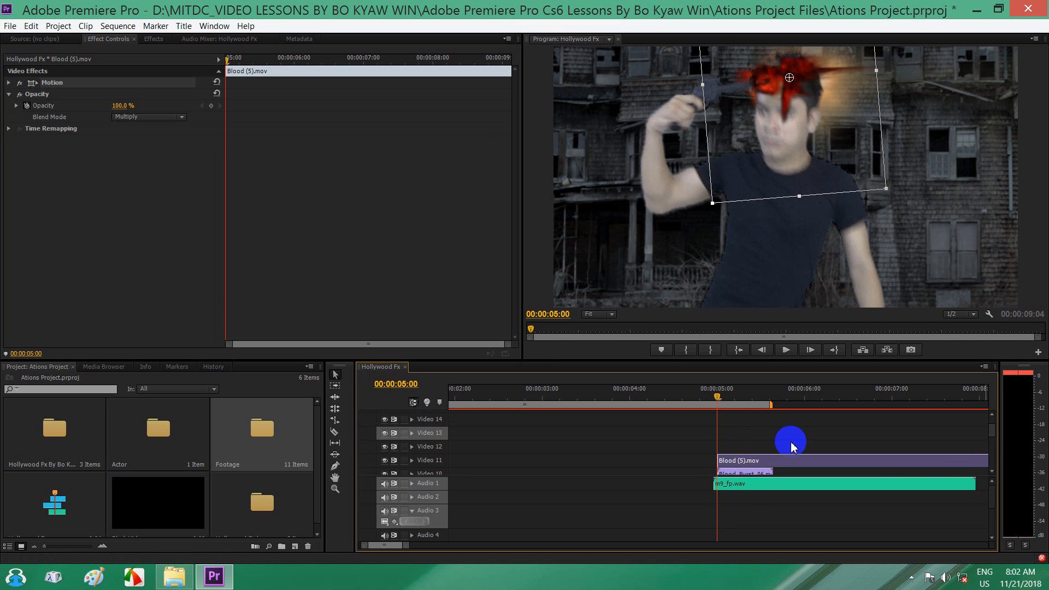
left_click(728, 401)
left_click_drag(732, 402, 716, 402)
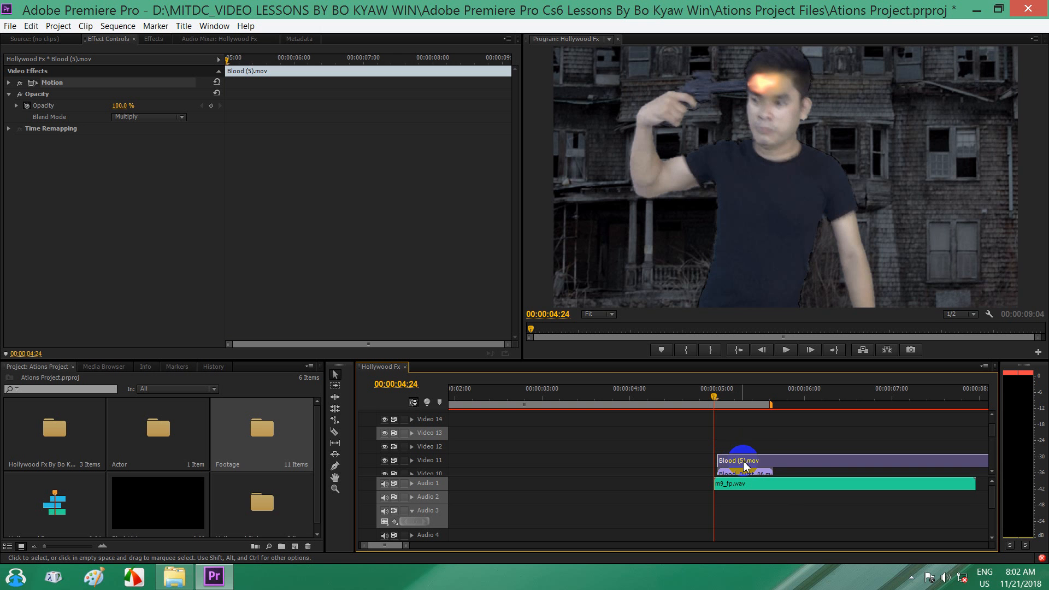
left_click_drag(757, 467, 747, 470)
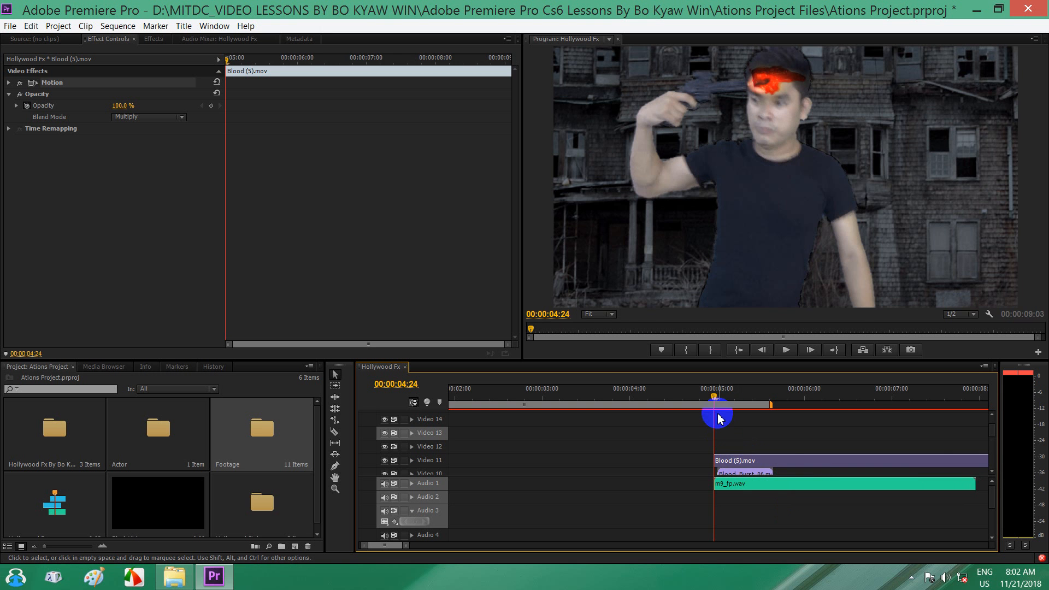
Step: Review the blood effect at 00:00:04:24 and examine the actor's footage between 00:00:02:00 and 00:00:03:07
mouse_move(714, 393)
left_mouse_down()
mouse_move(753, 403)
mouse_move(714, 407)
left_mouse_up()
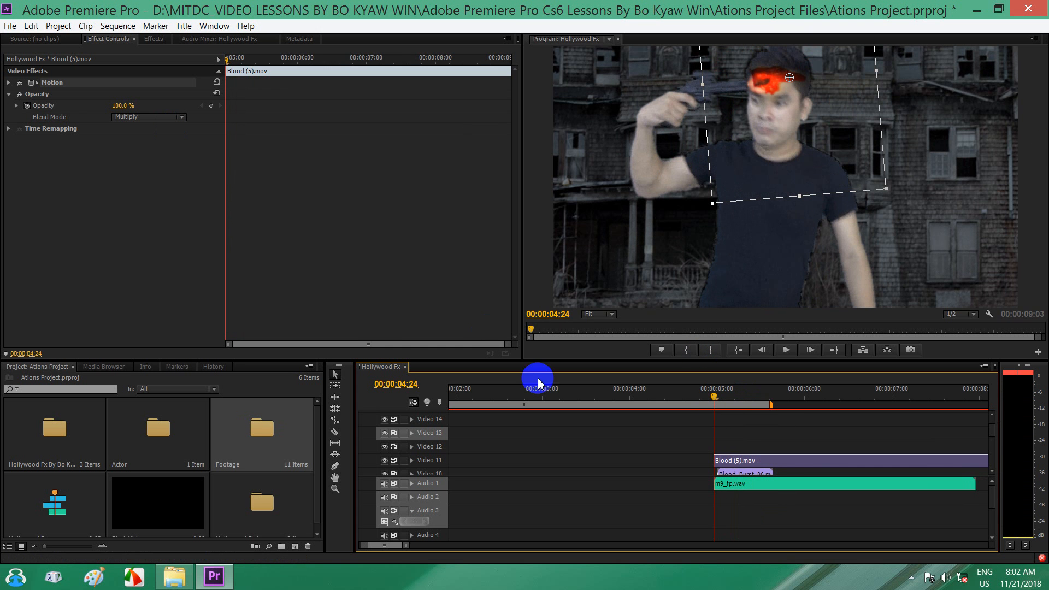
left_click_drag(716, 401, 455, 399)
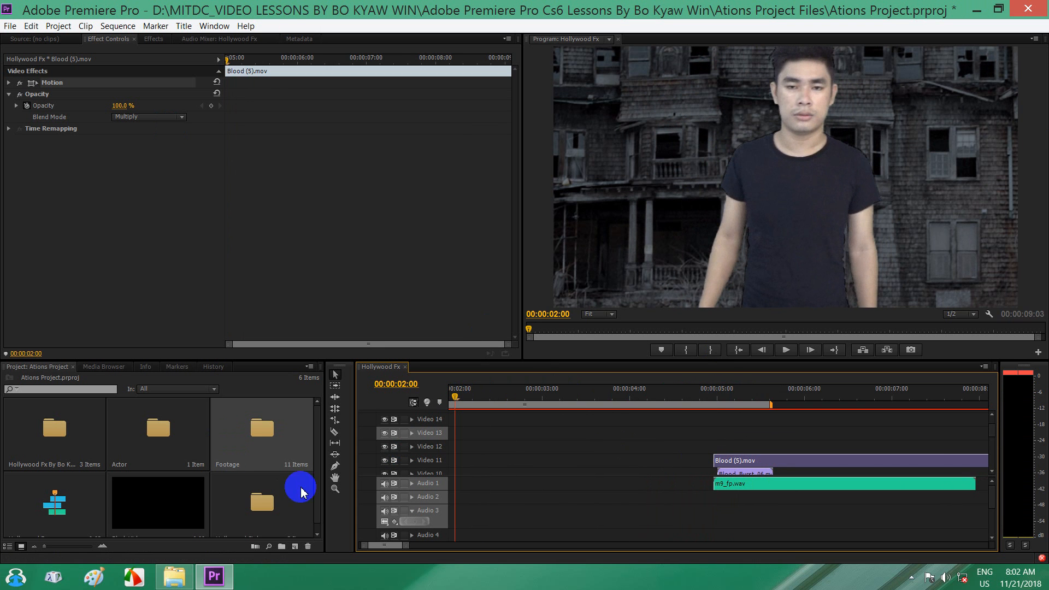
mouse_move(320, 465)
left_mouse_down()
mouse_move(318, 484)
mouse_move(318, 441)
left_mouse_up()
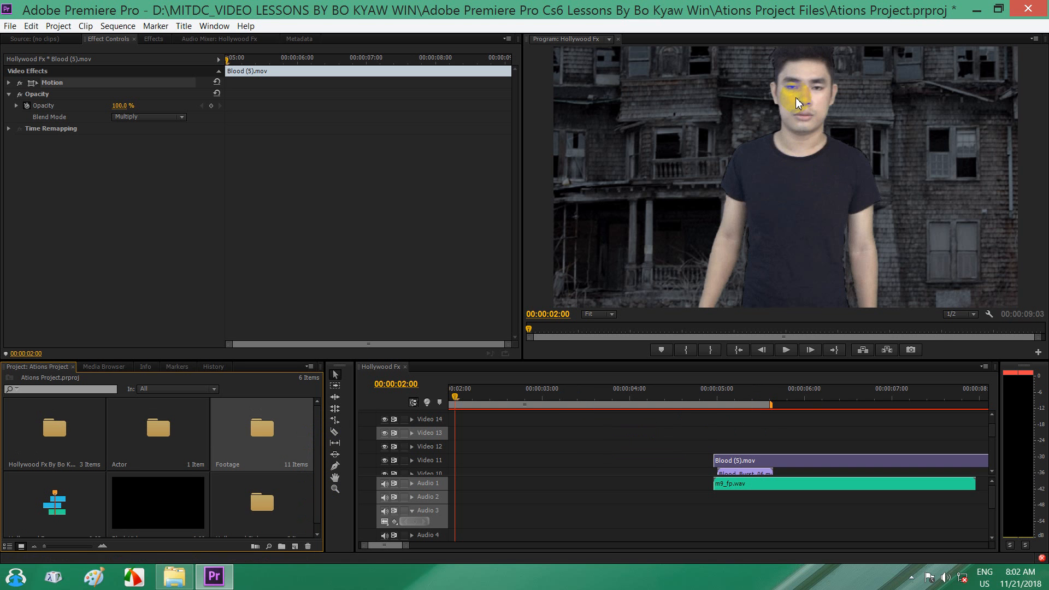
left_click_drag(671, 391, 566, 391)
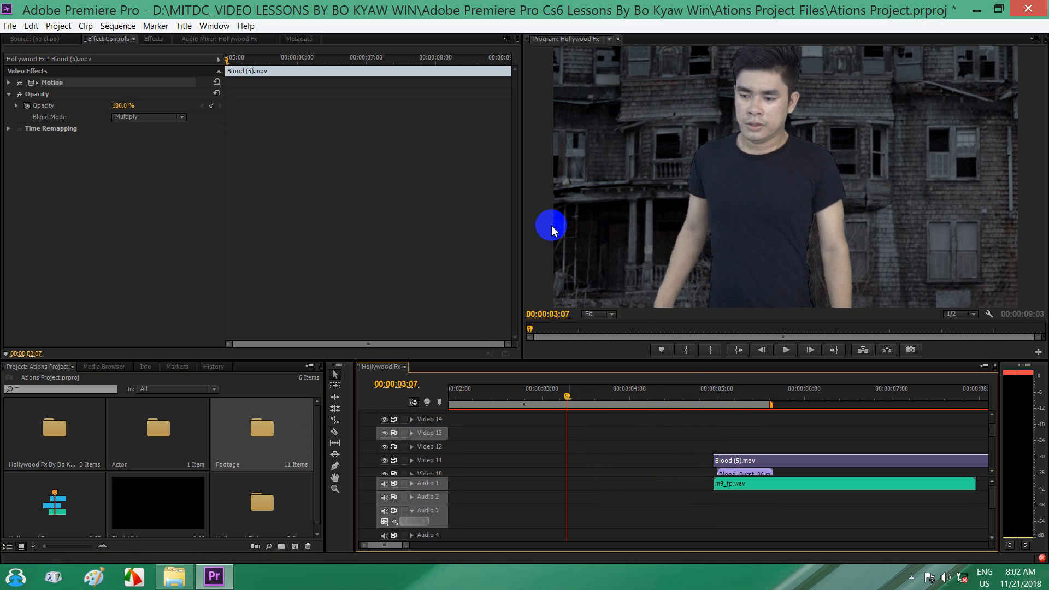
Step: Play the sequence in the enlarged program preview from 00:00:03:07 through the gunshot to review the blood effect
left_click(545, 234)
left_click(607, 315)
left_click(610, 329)
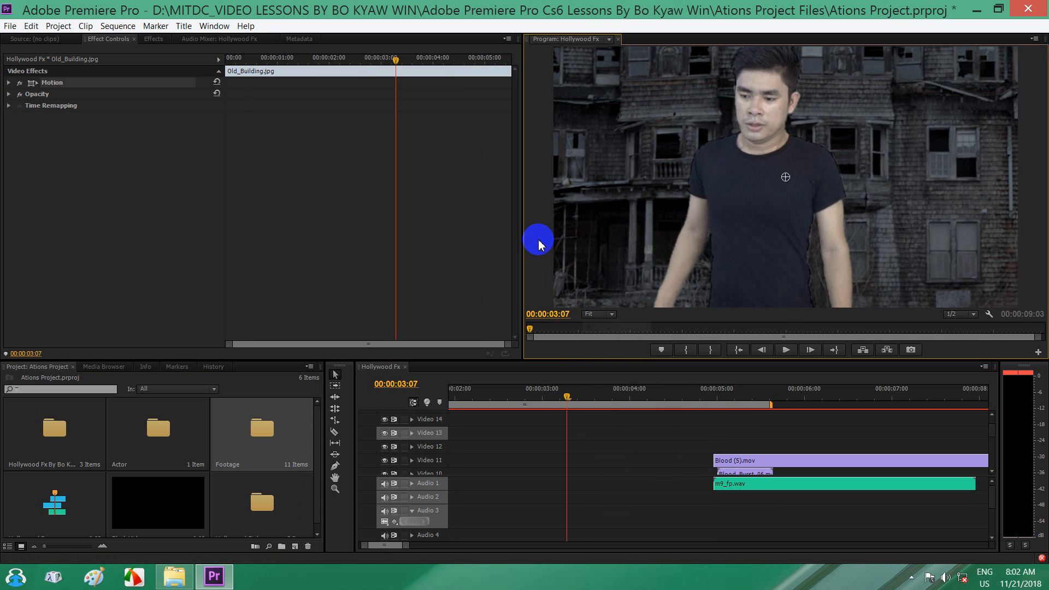
key("grave")
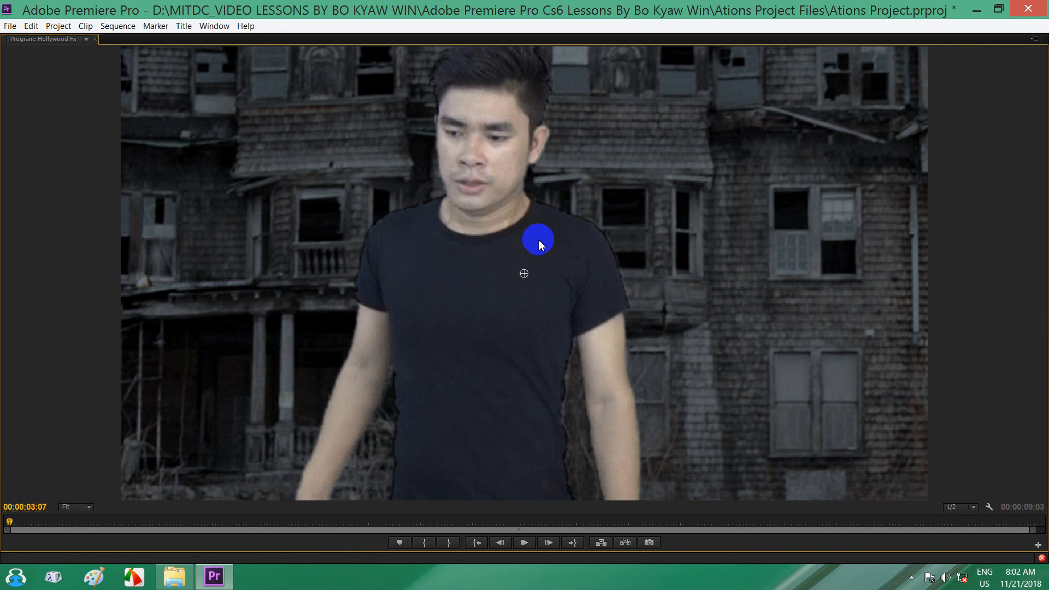
key("space")
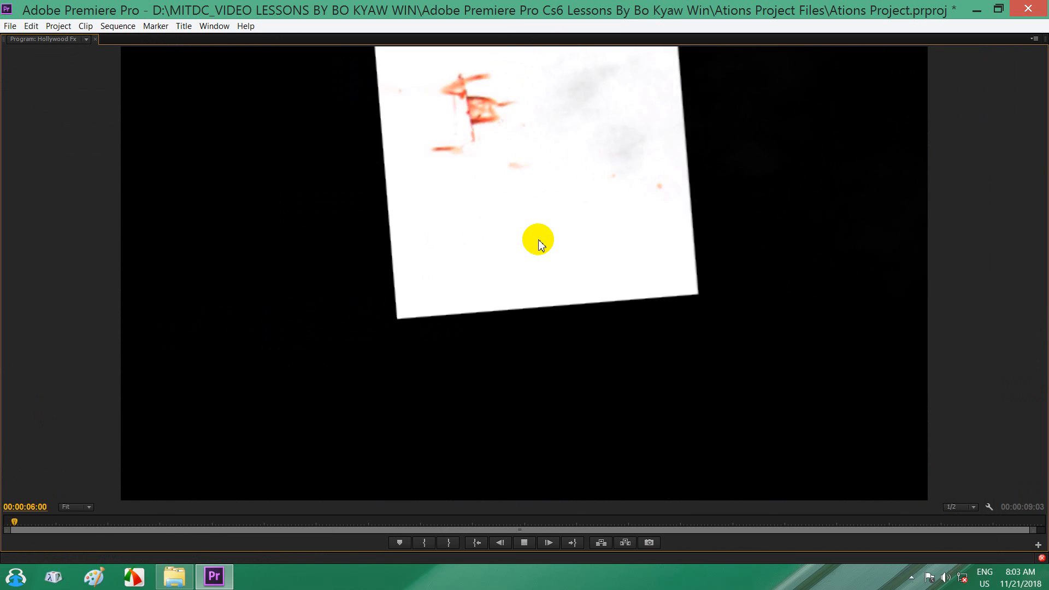
key("space")
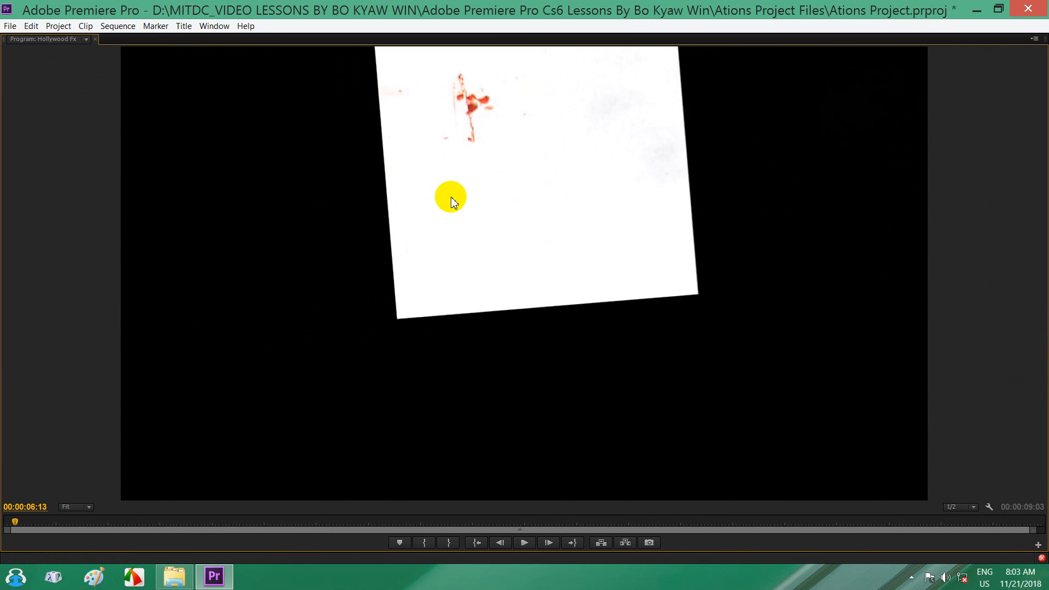
key("grave")
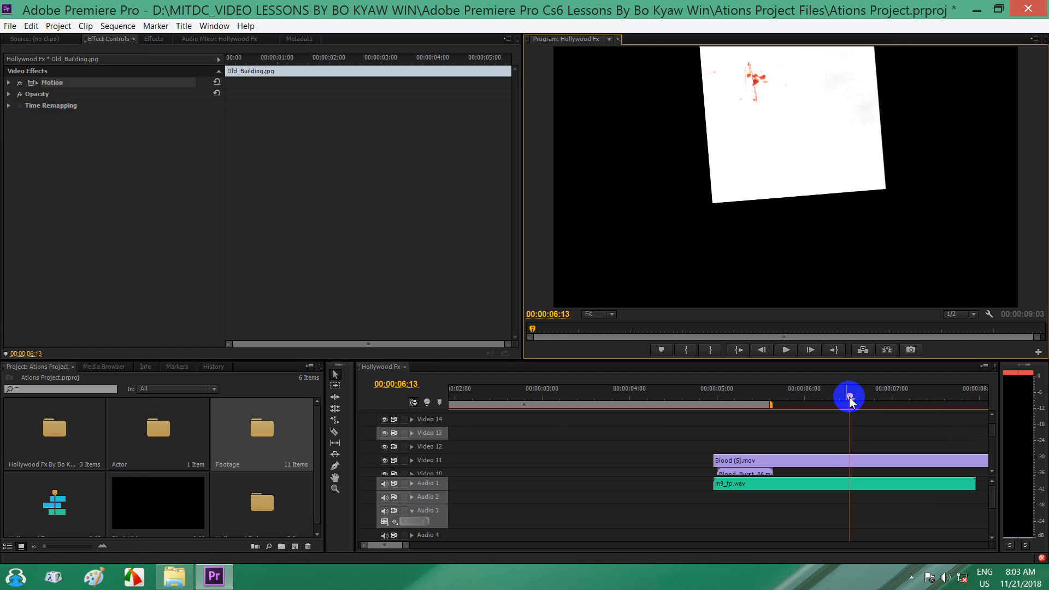
Step: Examine the frames between 00:00:05:13 and 00:00:05:19, switching the Video 11 track output off and on to compare the picture
left_click_drag(851, 400, 763, 400)
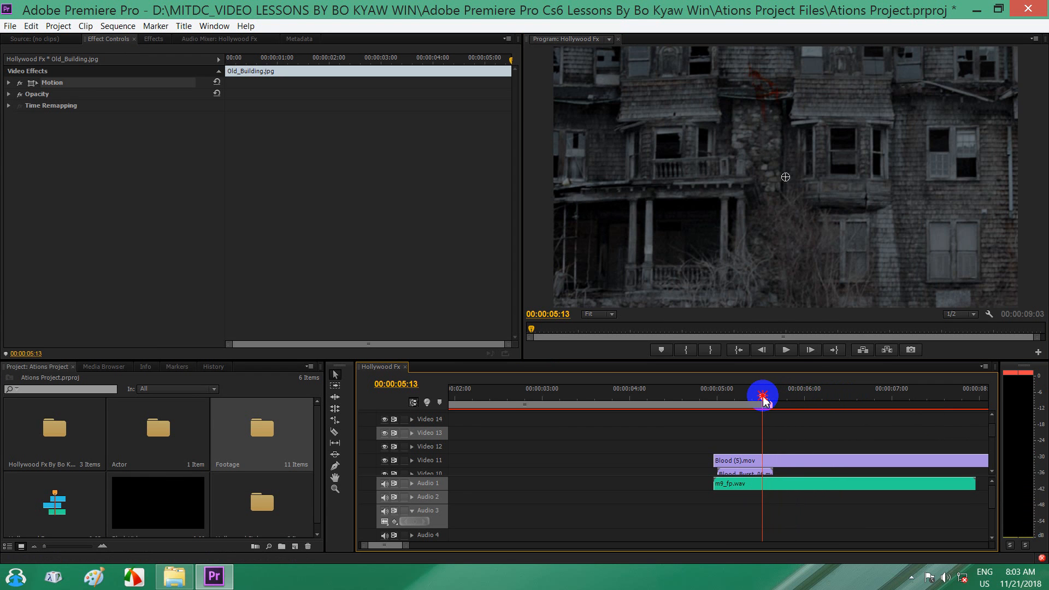
left_click(762, 460)
left_click_drag(772, 403, 784, 444)
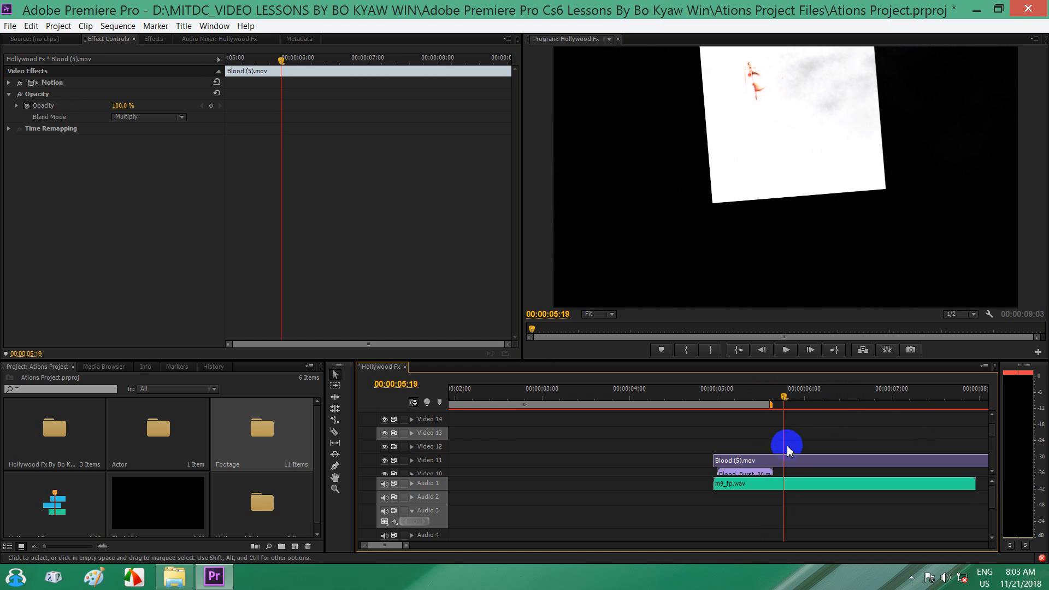
left_click(384, 461)
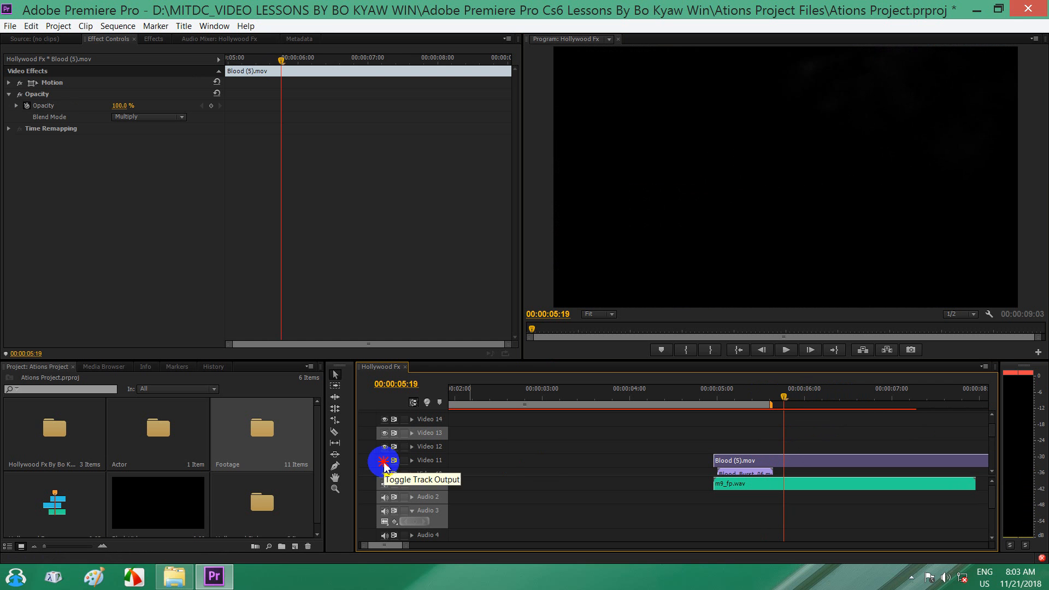
left_click(384, 461)
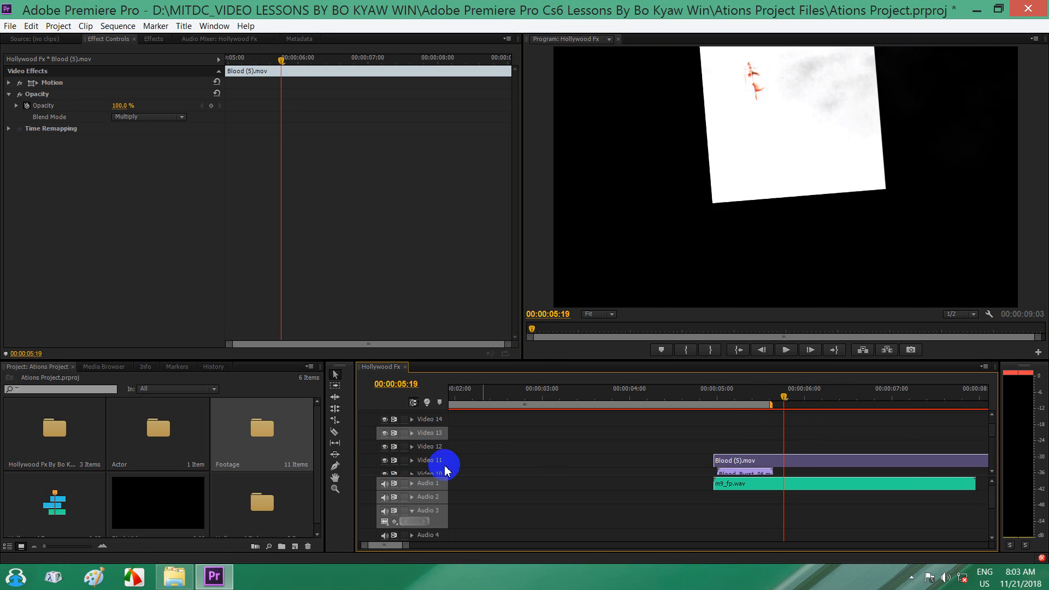
Step: Split the Blood (5).mov clip on Video 11 at 00:00:05:13 and delete the part after the cut
left_click_drag(786, 398, 763, 404)
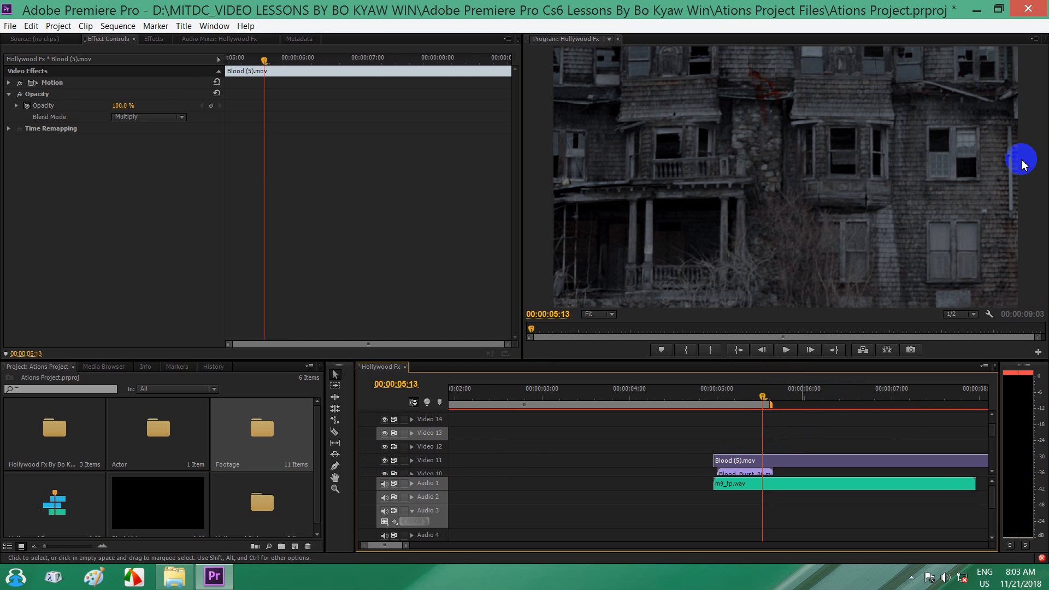
left_click(335, 432)
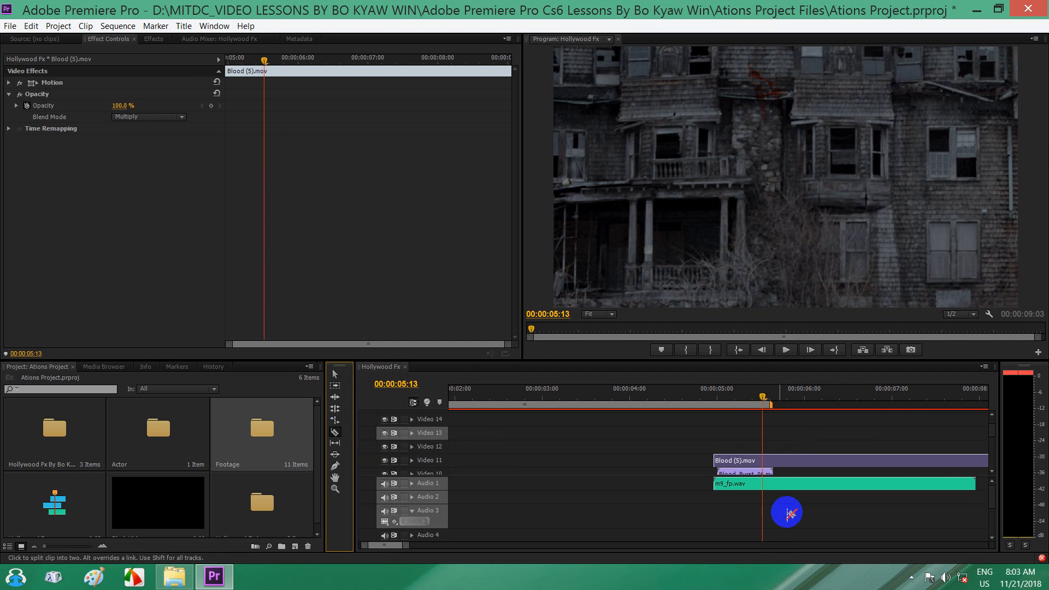
left_click(762, 461)
left_click(335, 374)
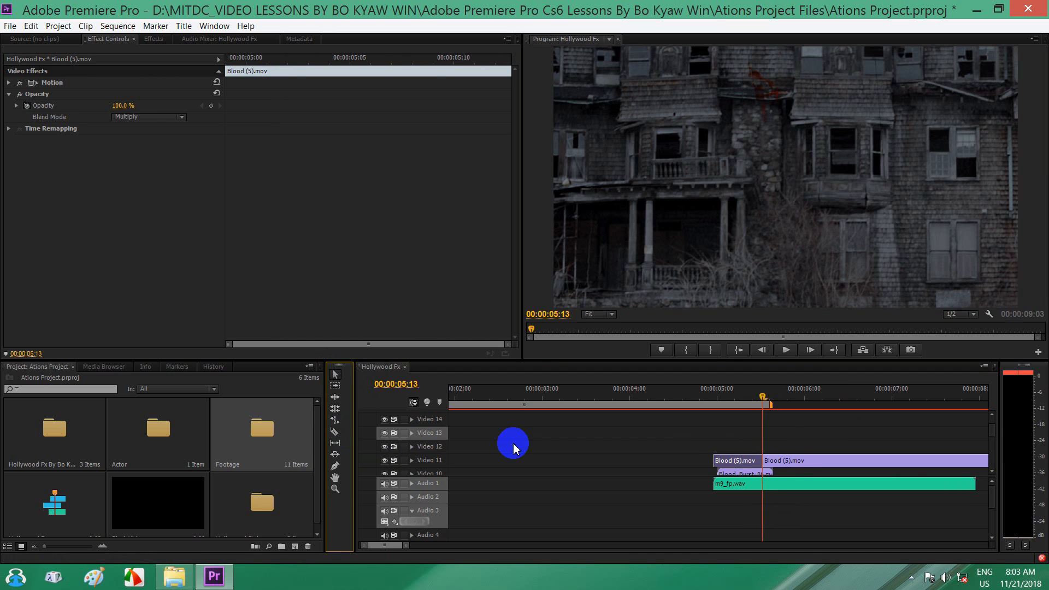
left_click(790, 461)
right_click(795, 460)
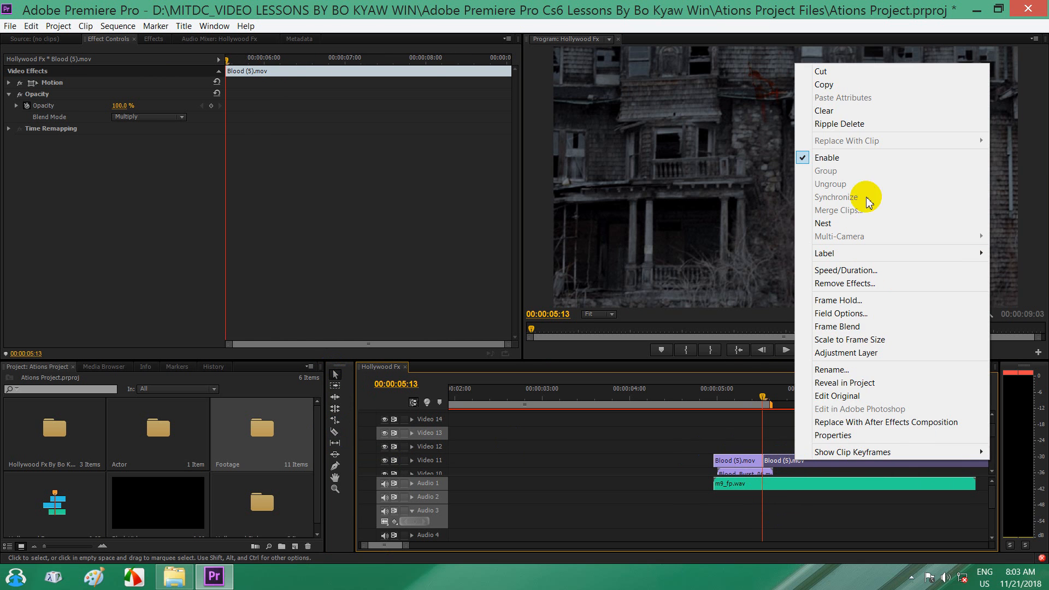
left_click(837, 110)
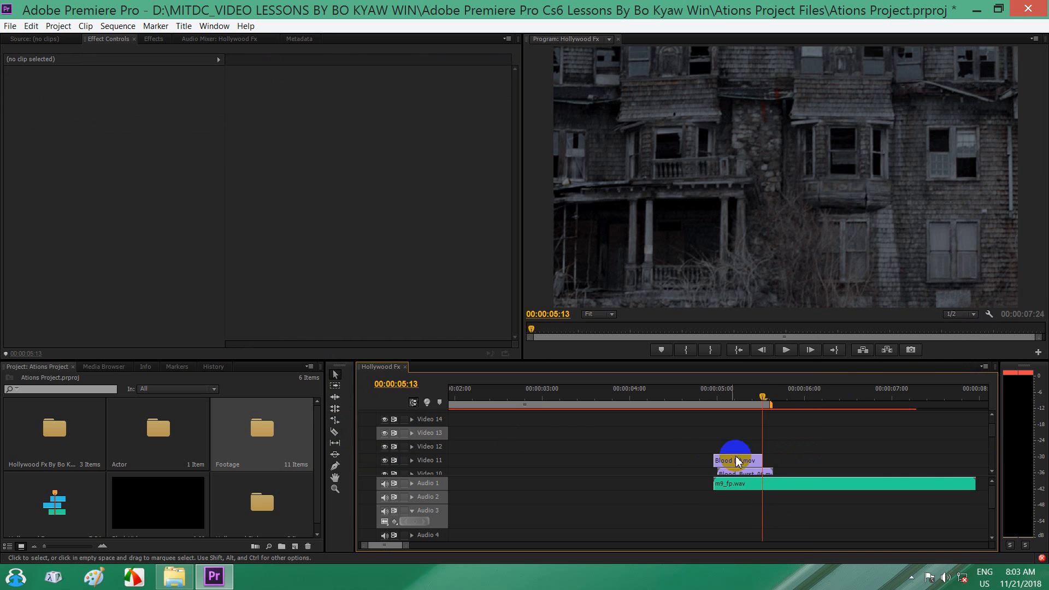
Step: Play the trimmed gunshot effect from 00:00:02:23, then replay the sequence from the start in the enlarged program preview
left_click_drag(762, 397, 537, 400)
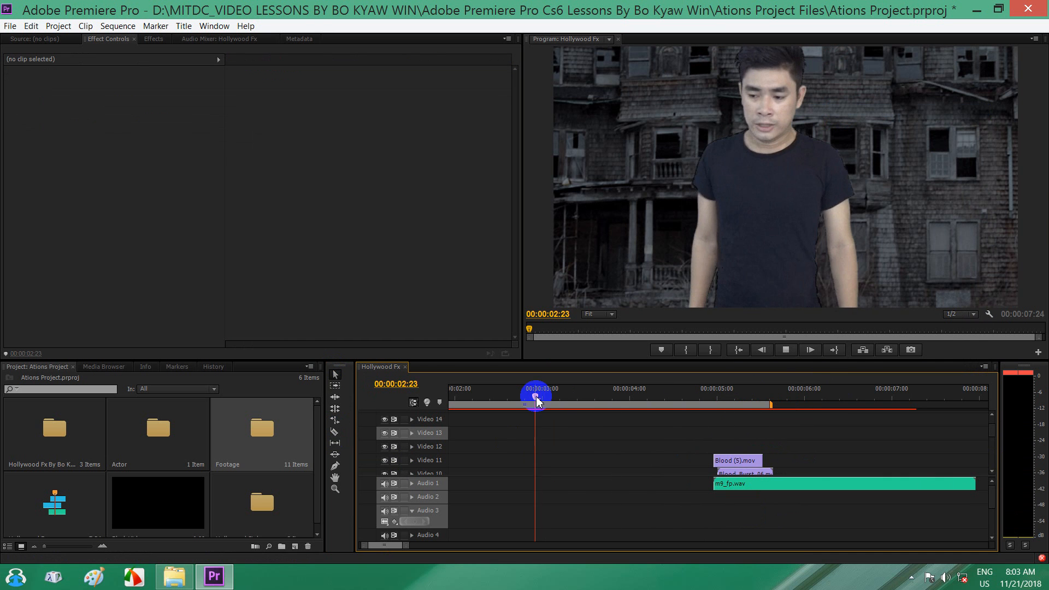
key("space")
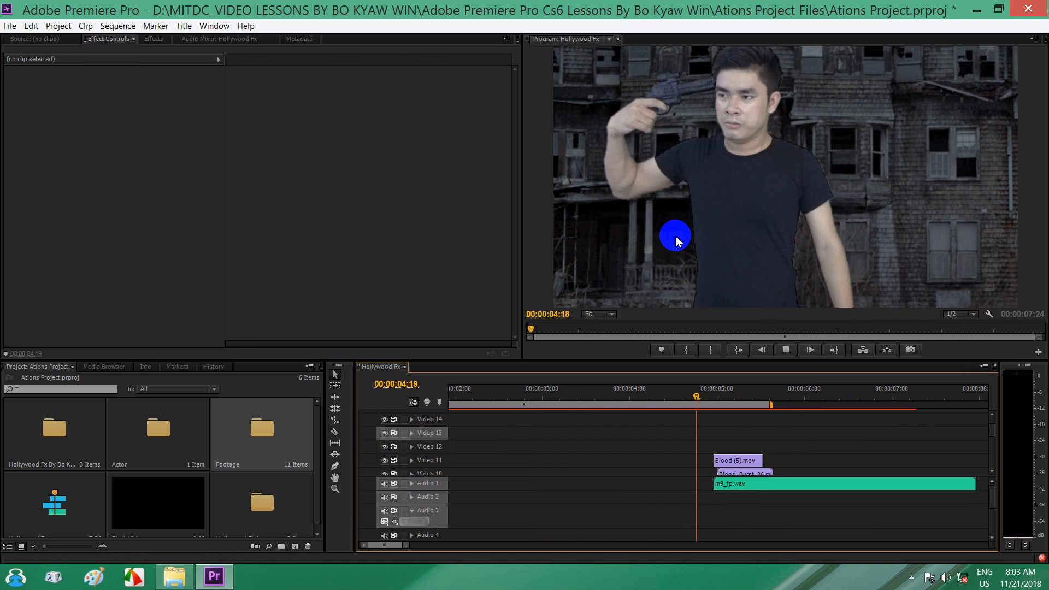
left_click(541, 219)
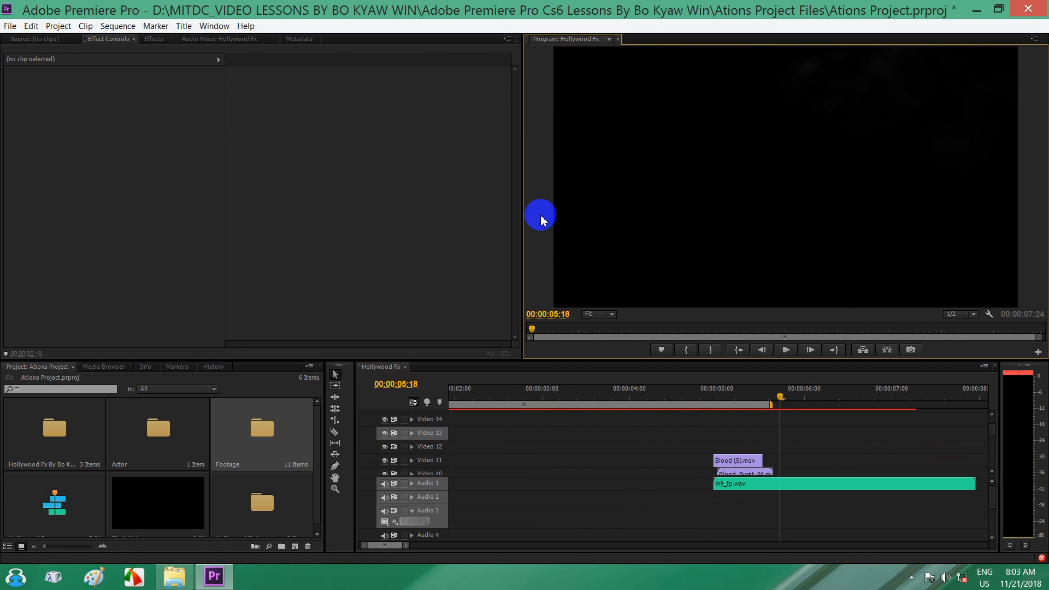
key("grave")
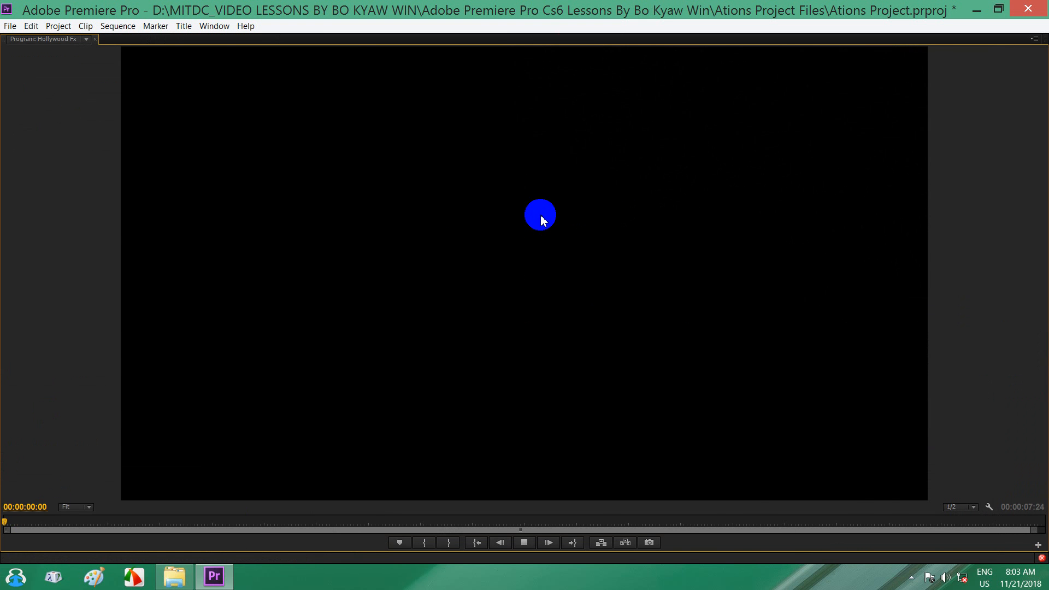
key("space")
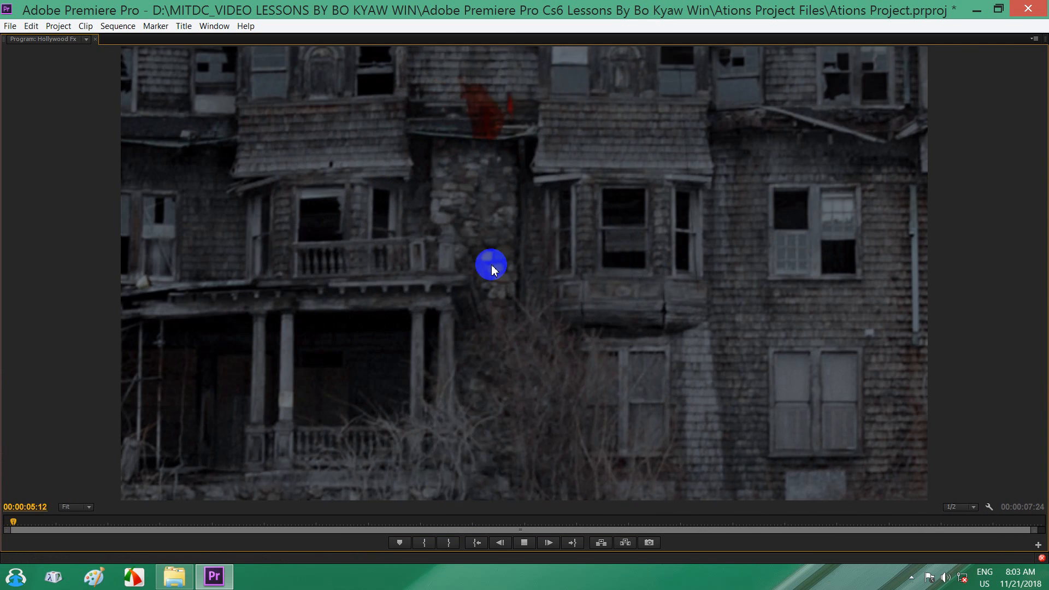
key("space")
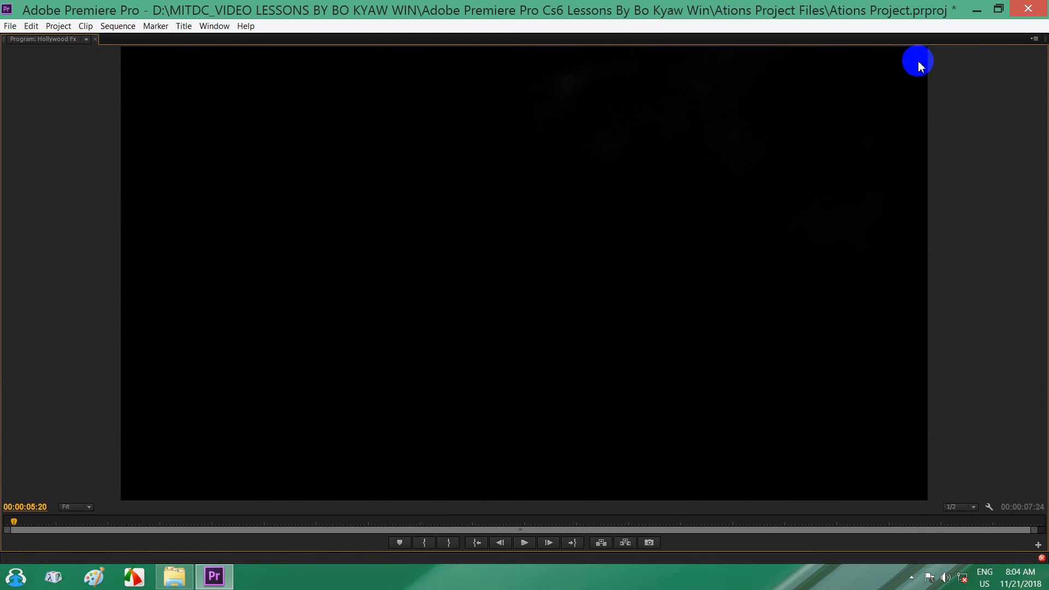
key("grave")
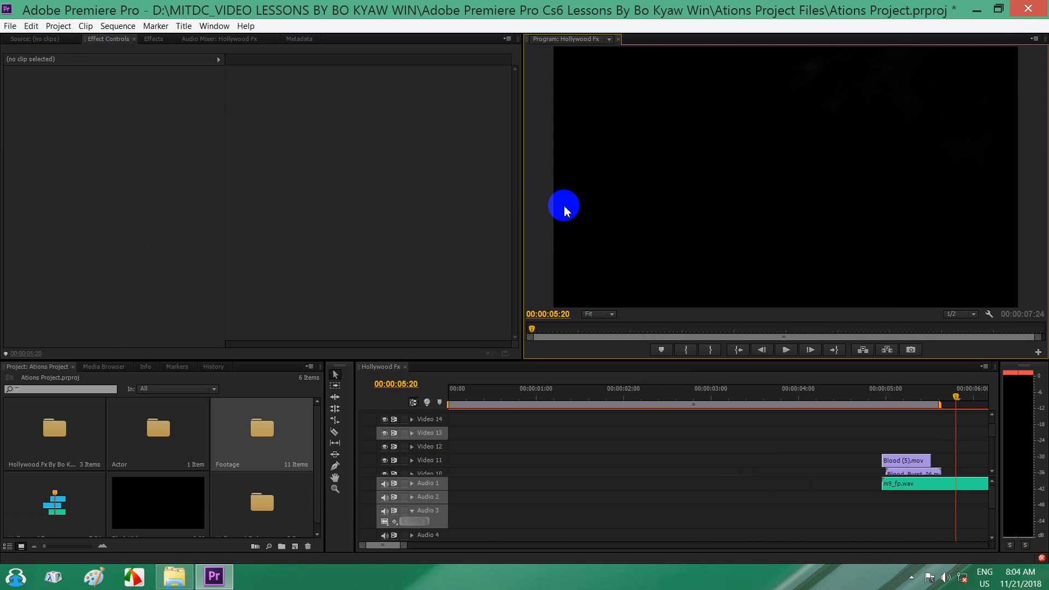
Step: Minimize Premiere Pro to show the desktop and bring up the desktop's options
left_click(976, 9)
right_click(719, 145)
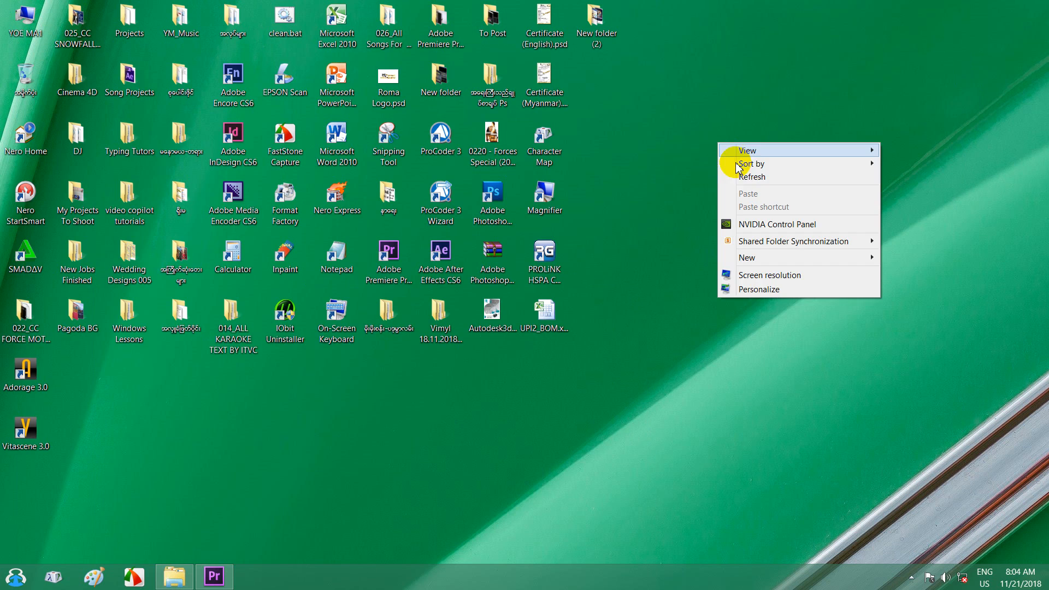